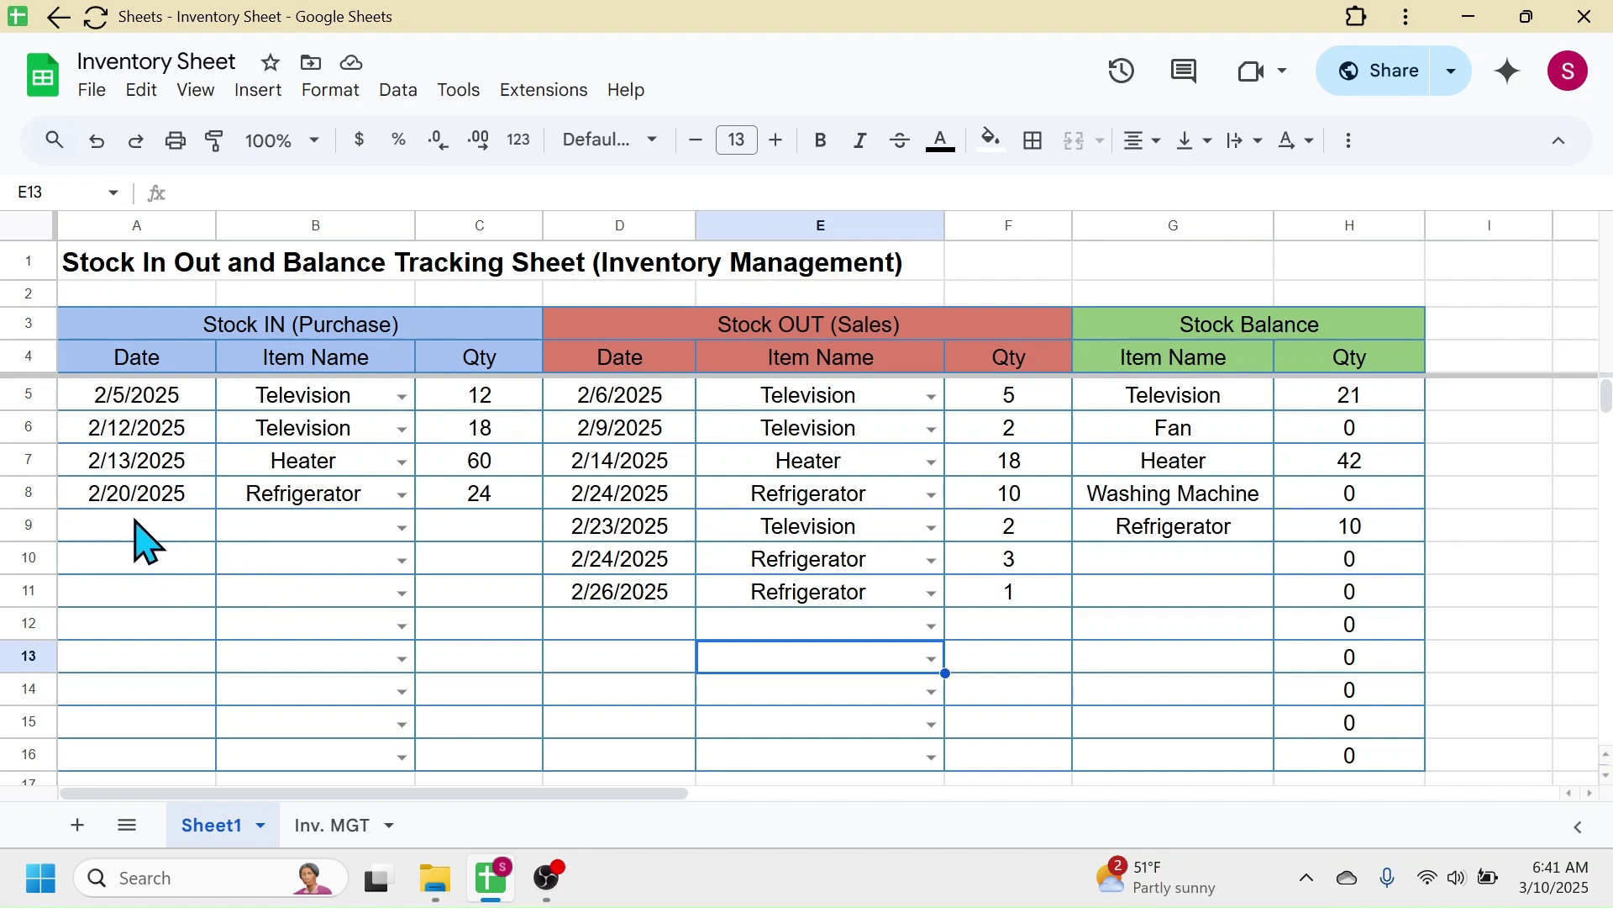
- Add a Stock IN row dated 3/12/2025 for Washing Machine with quantity 12
double_click(141, 529)
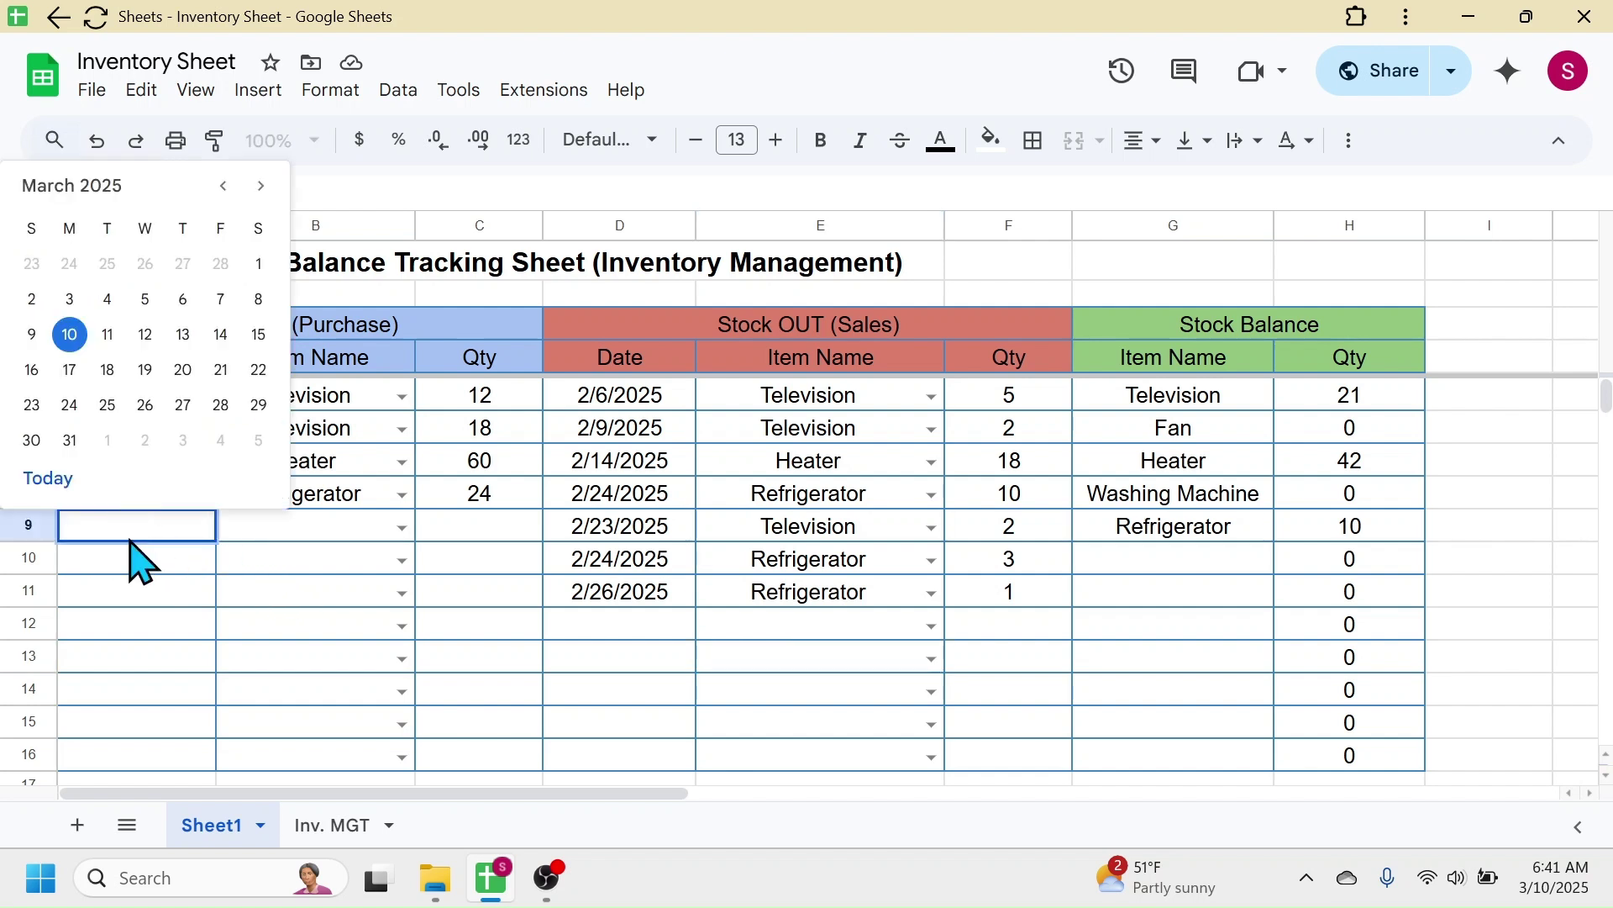
left_click(146, 336)
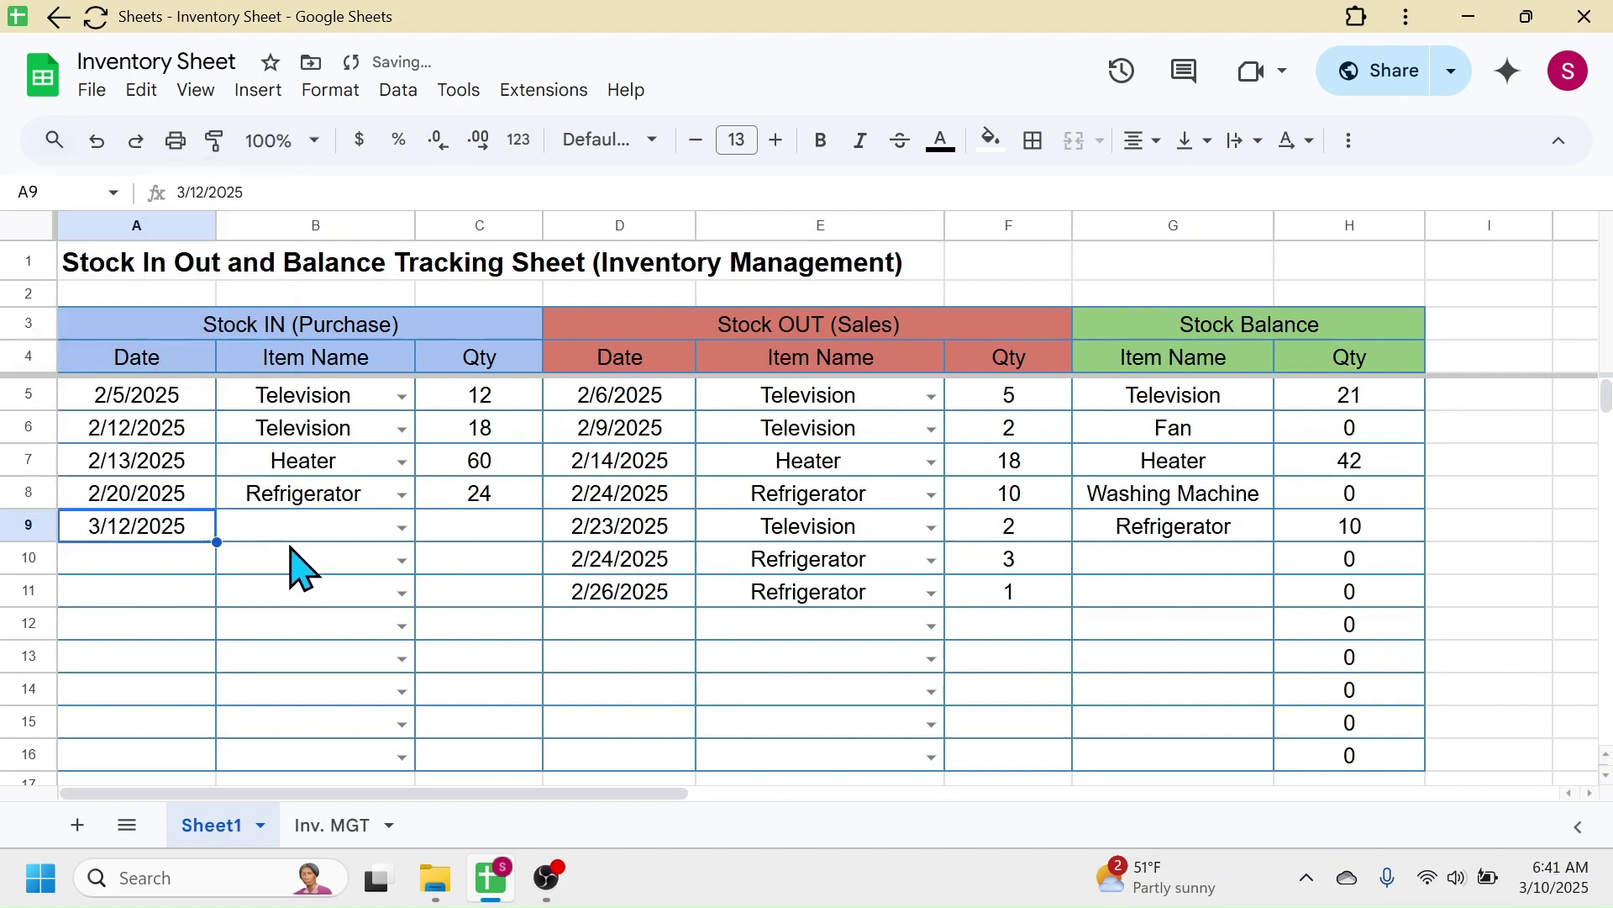
left_click(390, 528)
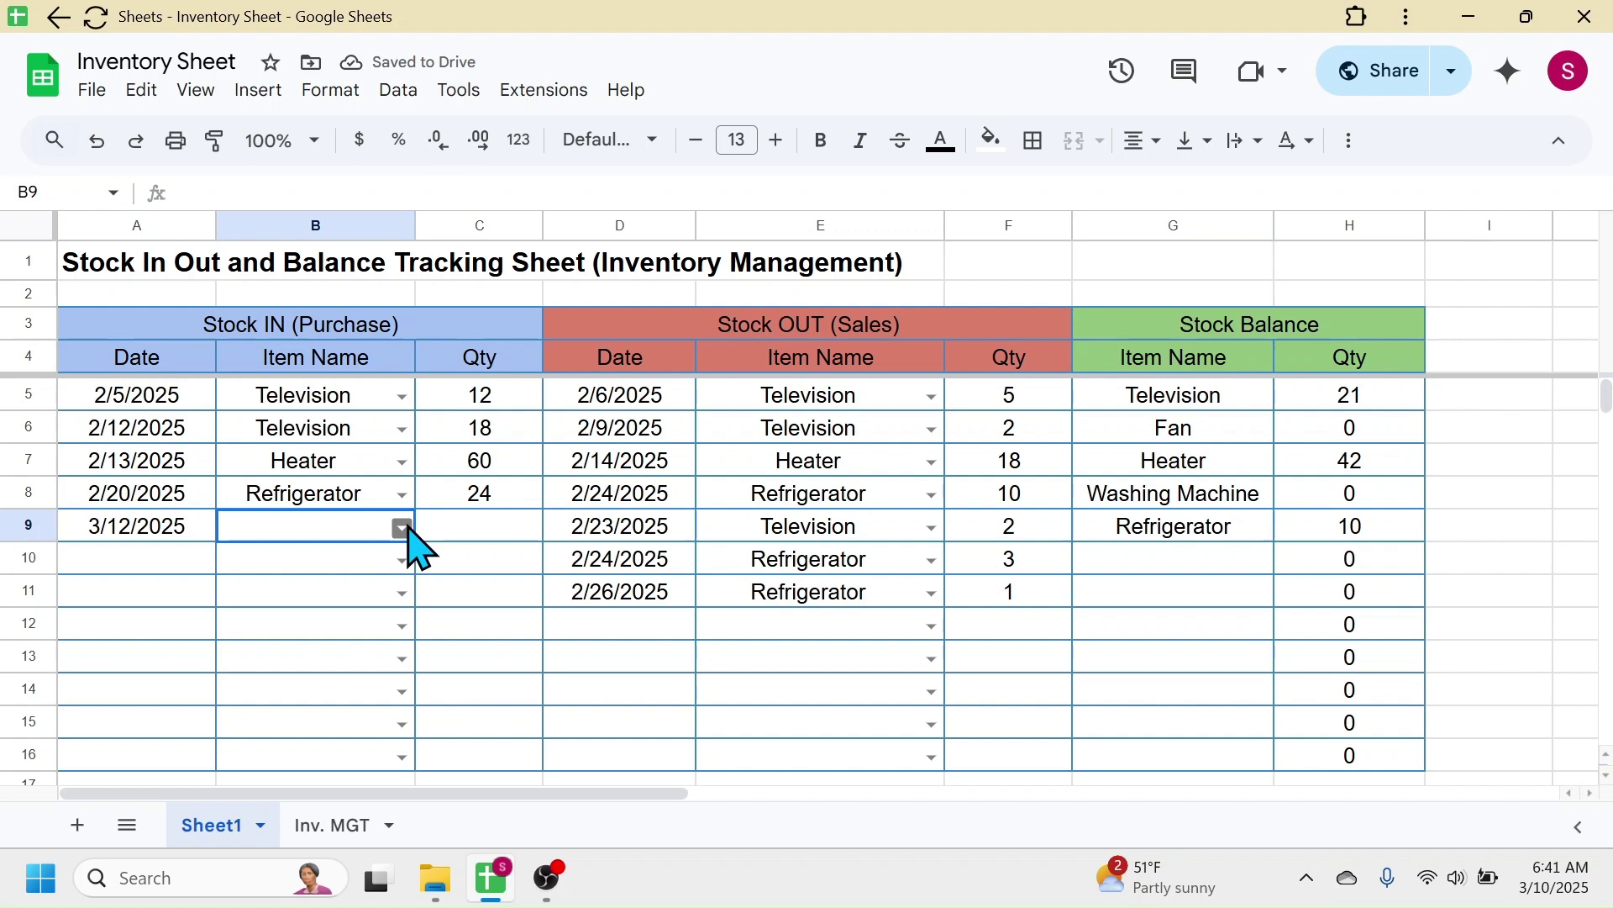
left_click(403, 530)
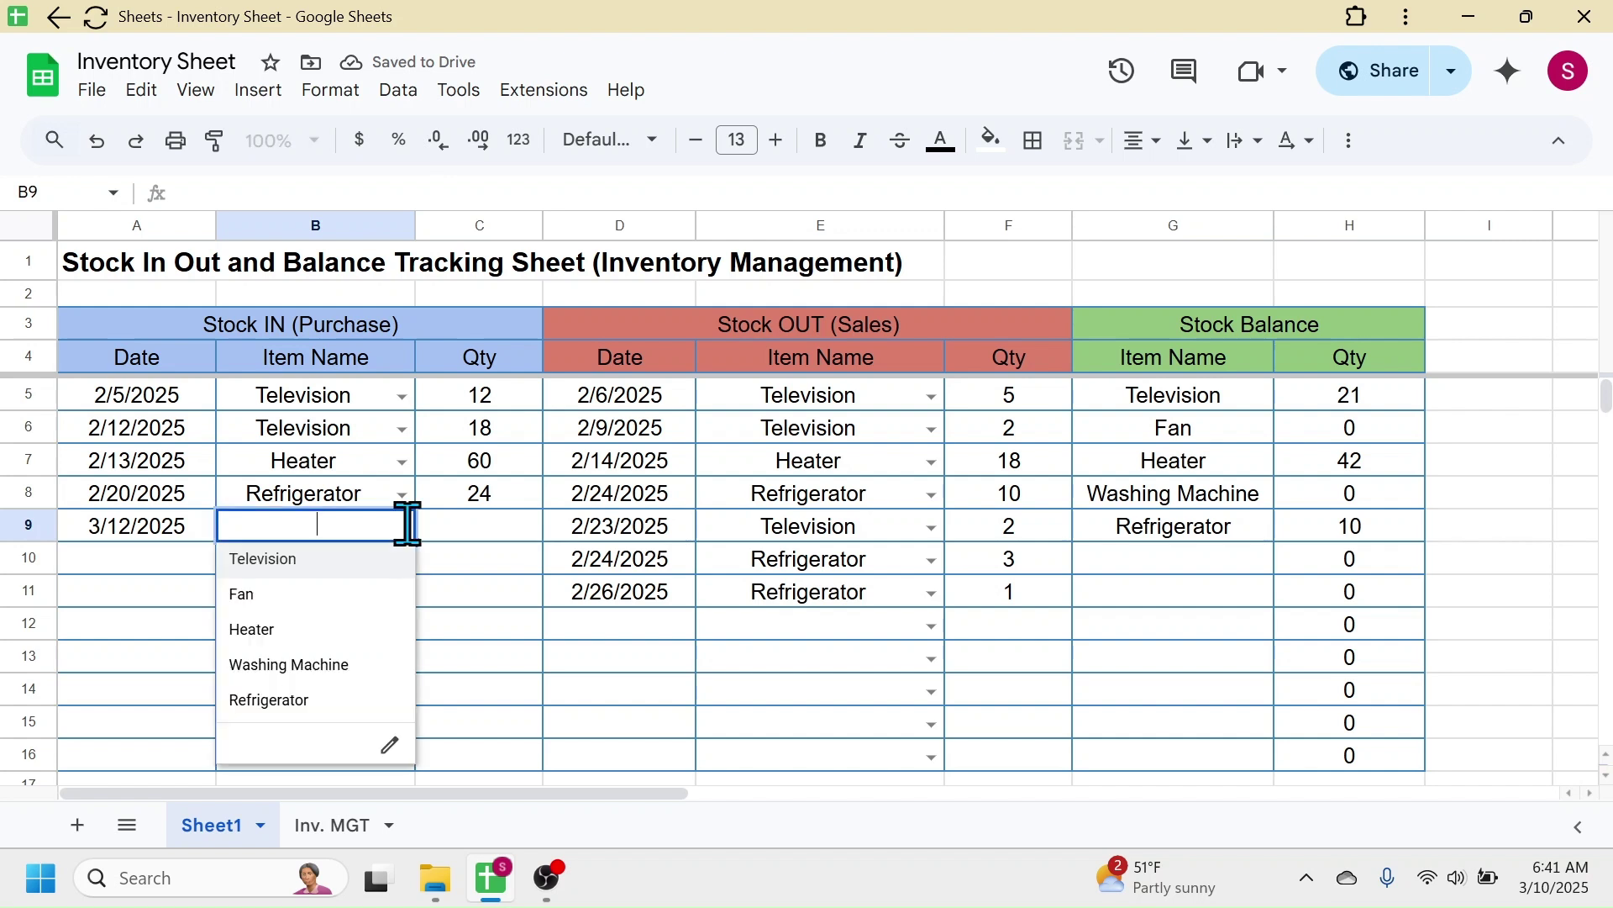
left_click(278, 666)
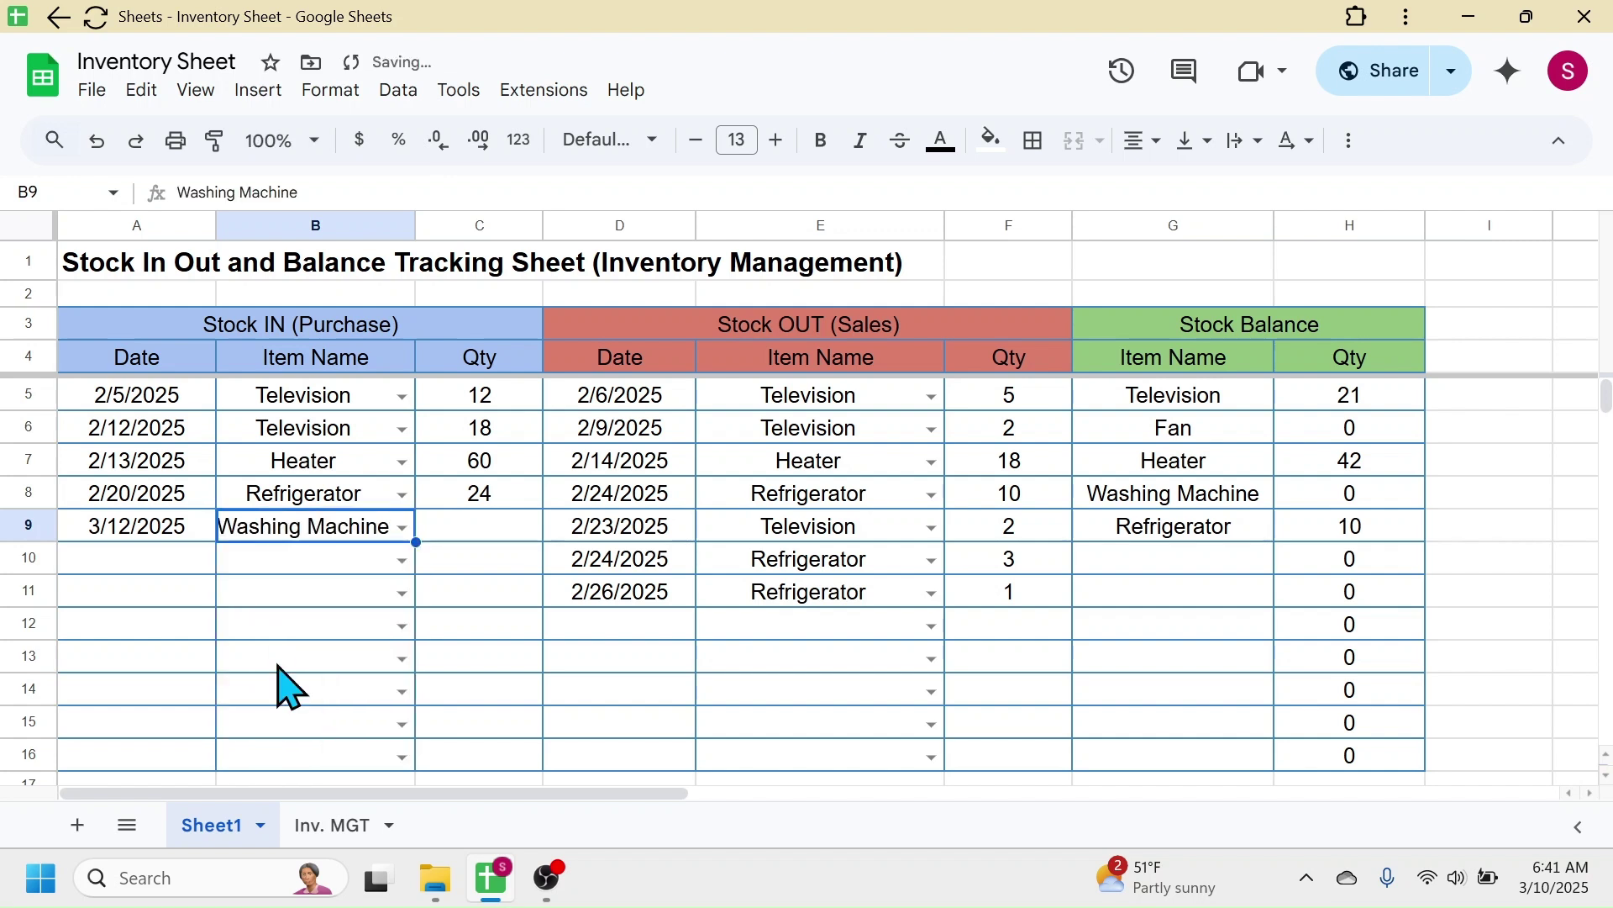
left_click(471, 529)
type("12")
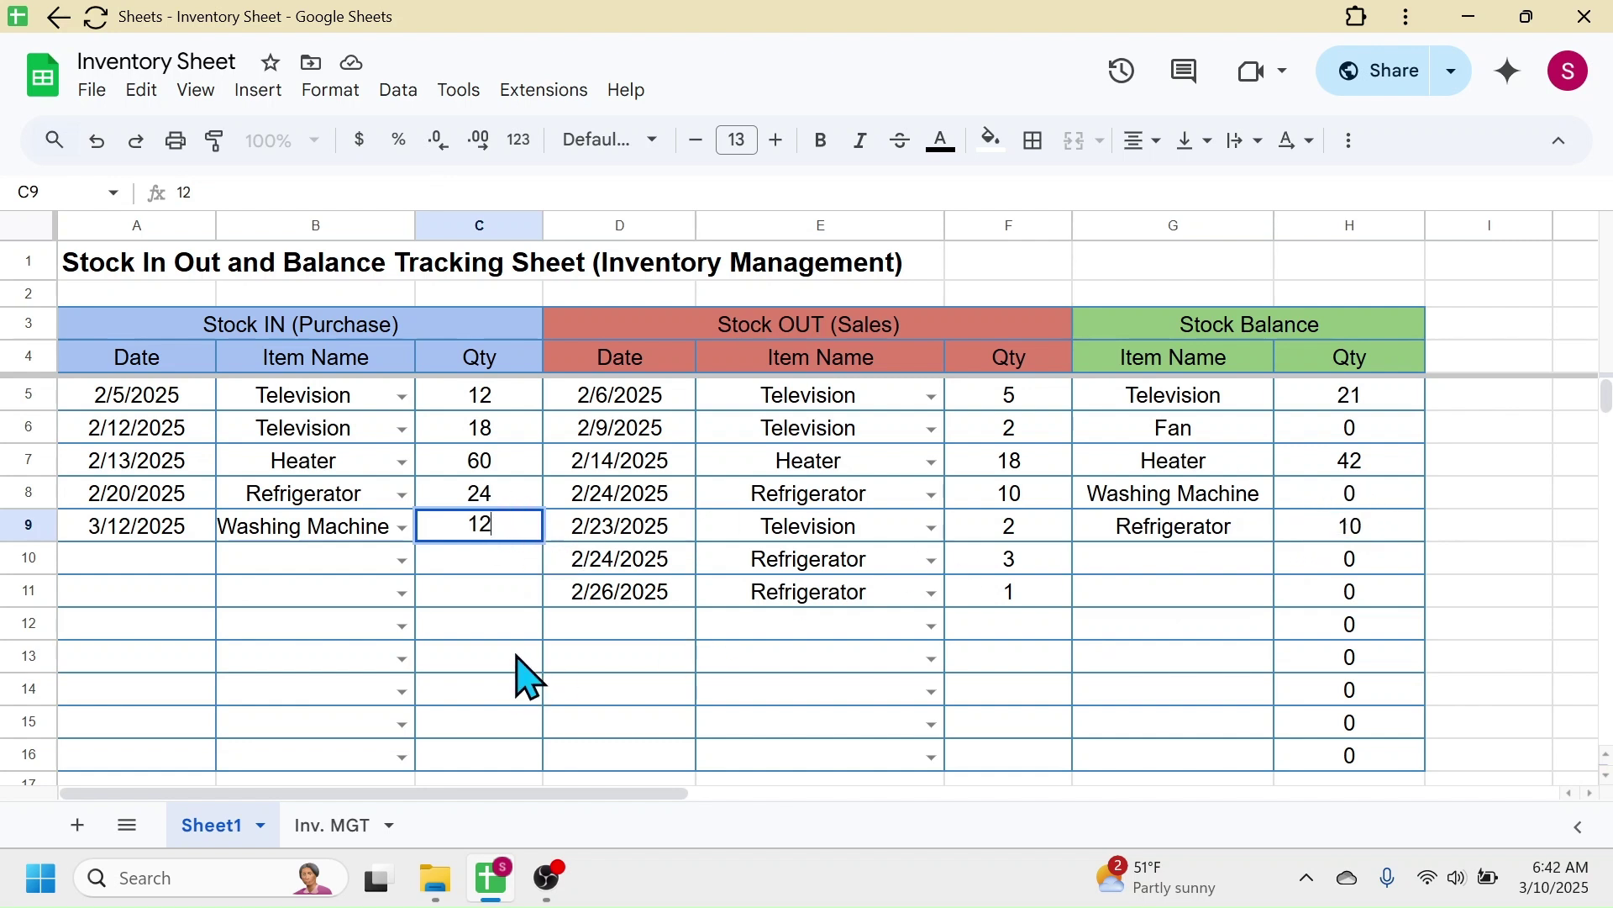
key("Return")
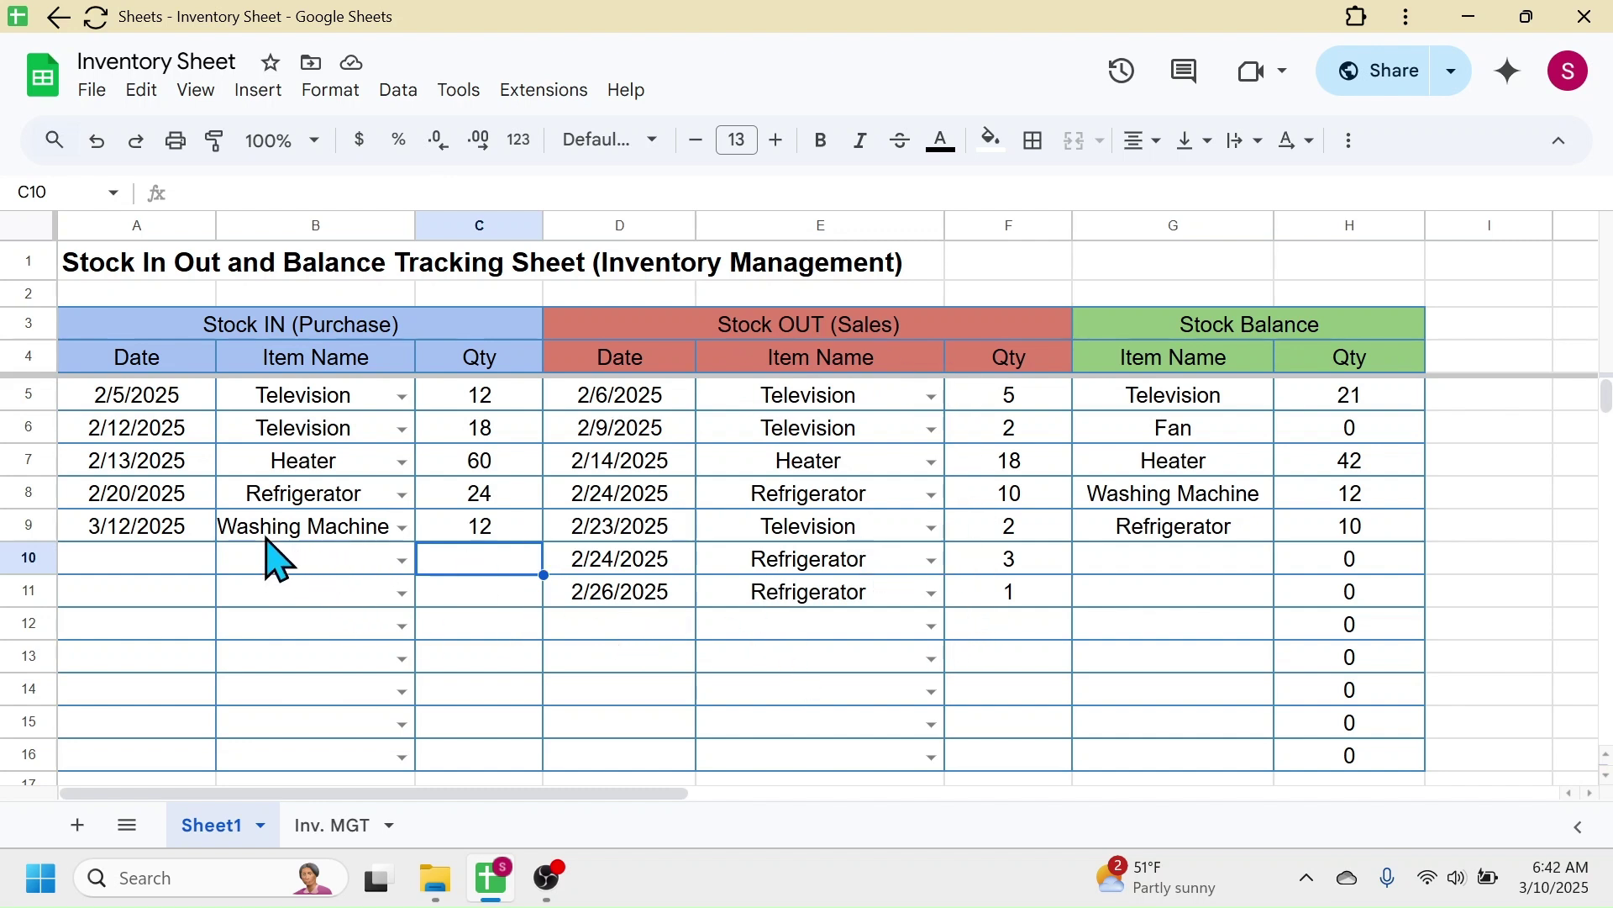
- Record a Stock Out sale of 4 Washing Machines dated 3/13/2025 in row 12
double_click(622, 623)
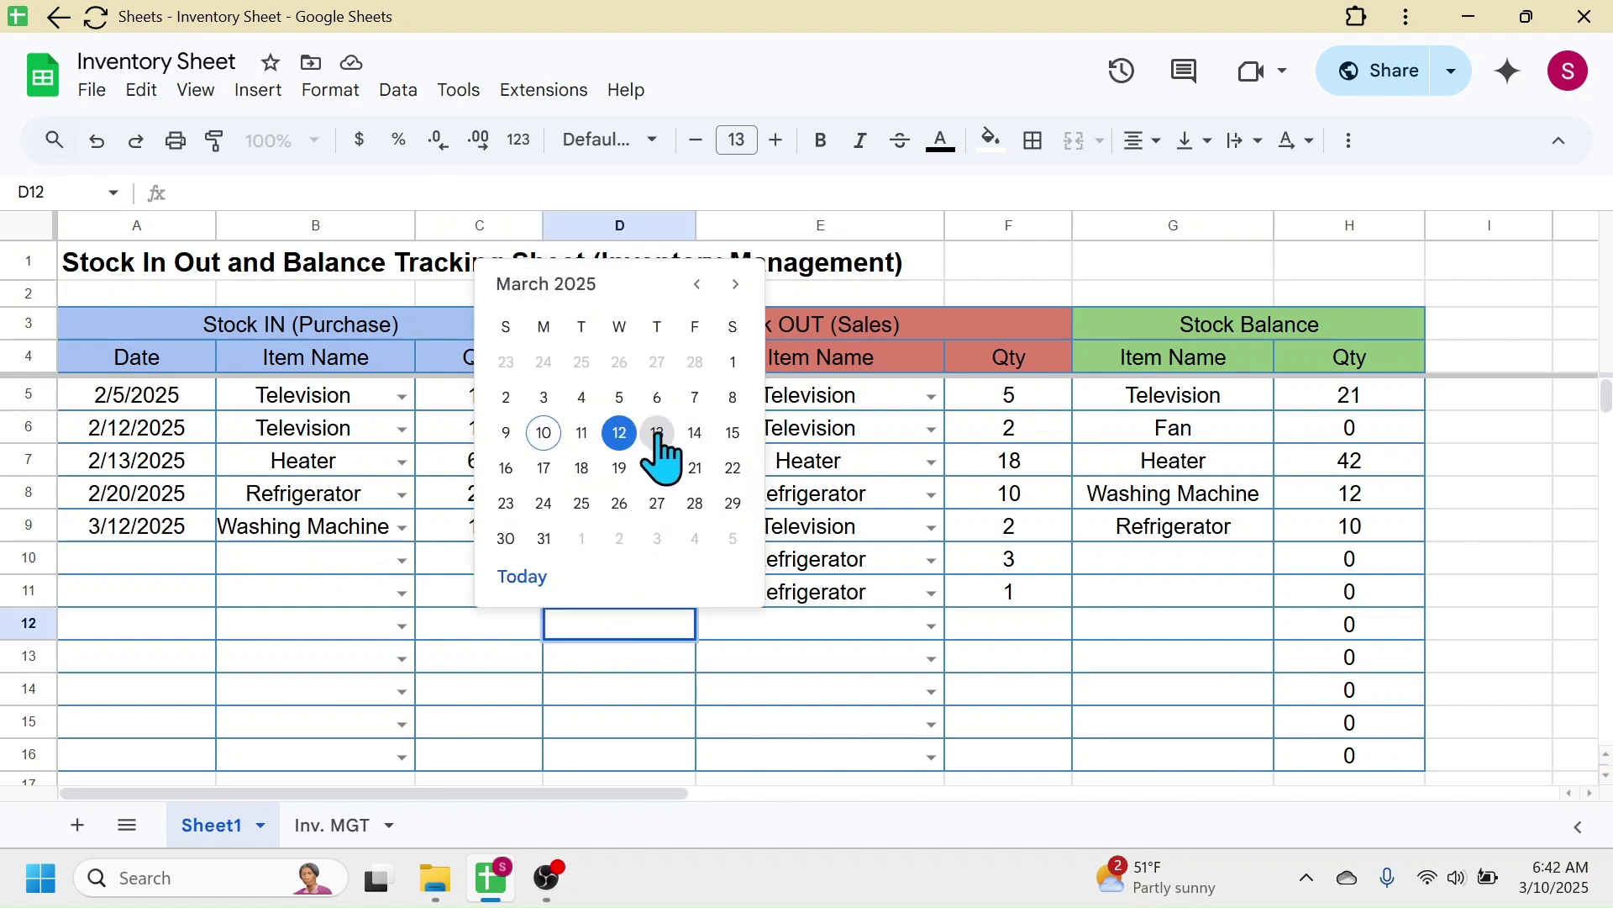
left_click(658, 433)
left_click(930, 624)
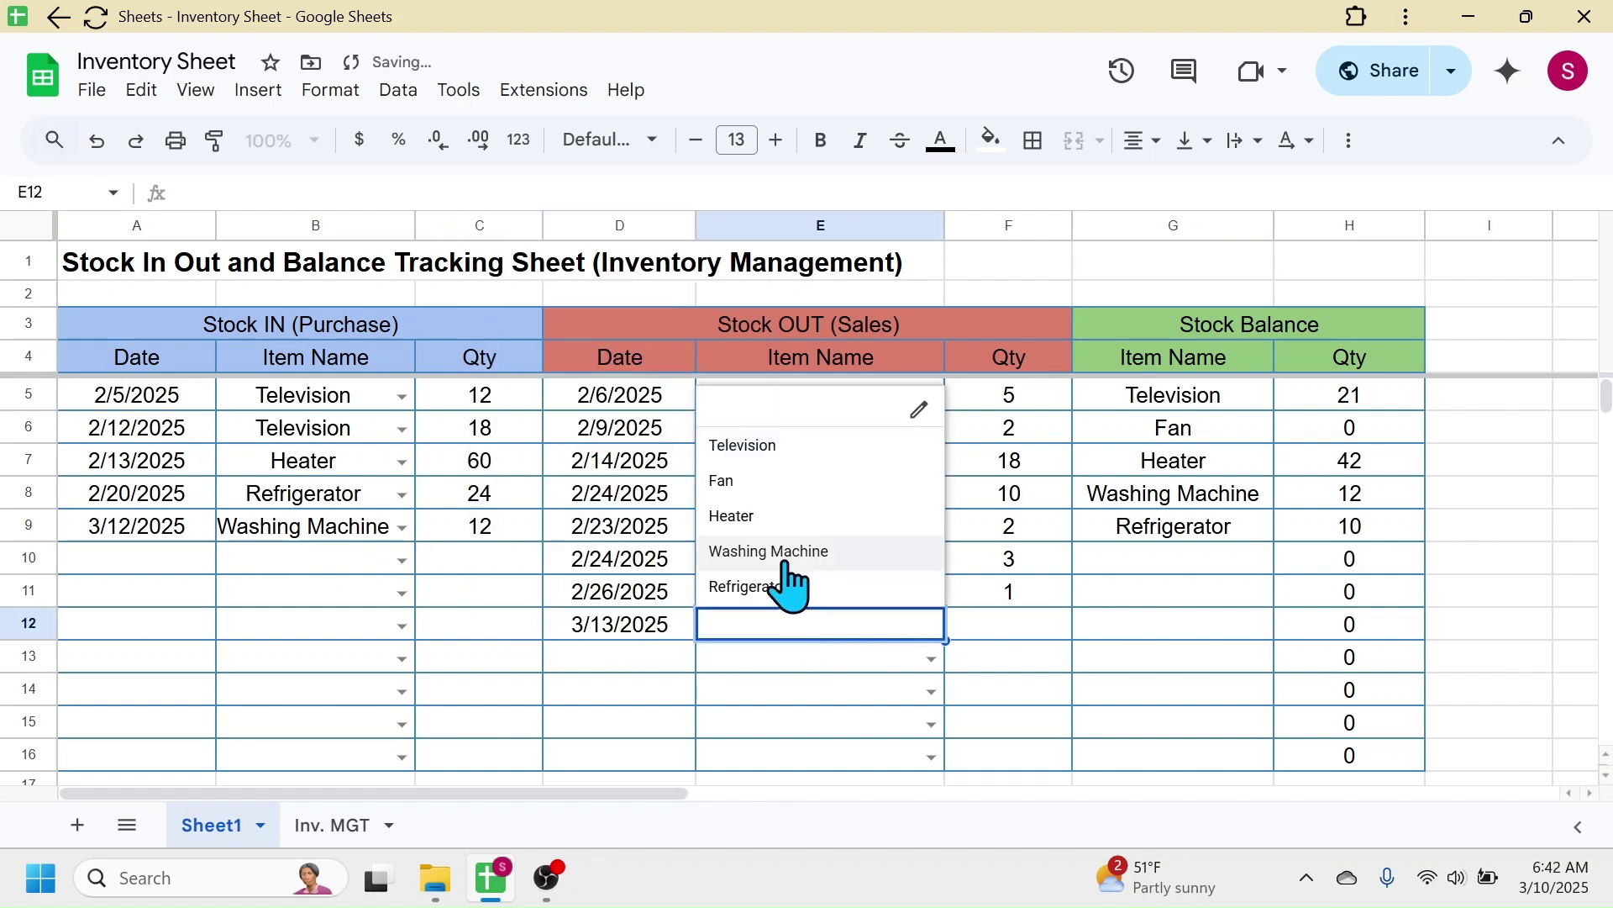
left_click(756, 551)
left_click(1000, 630)
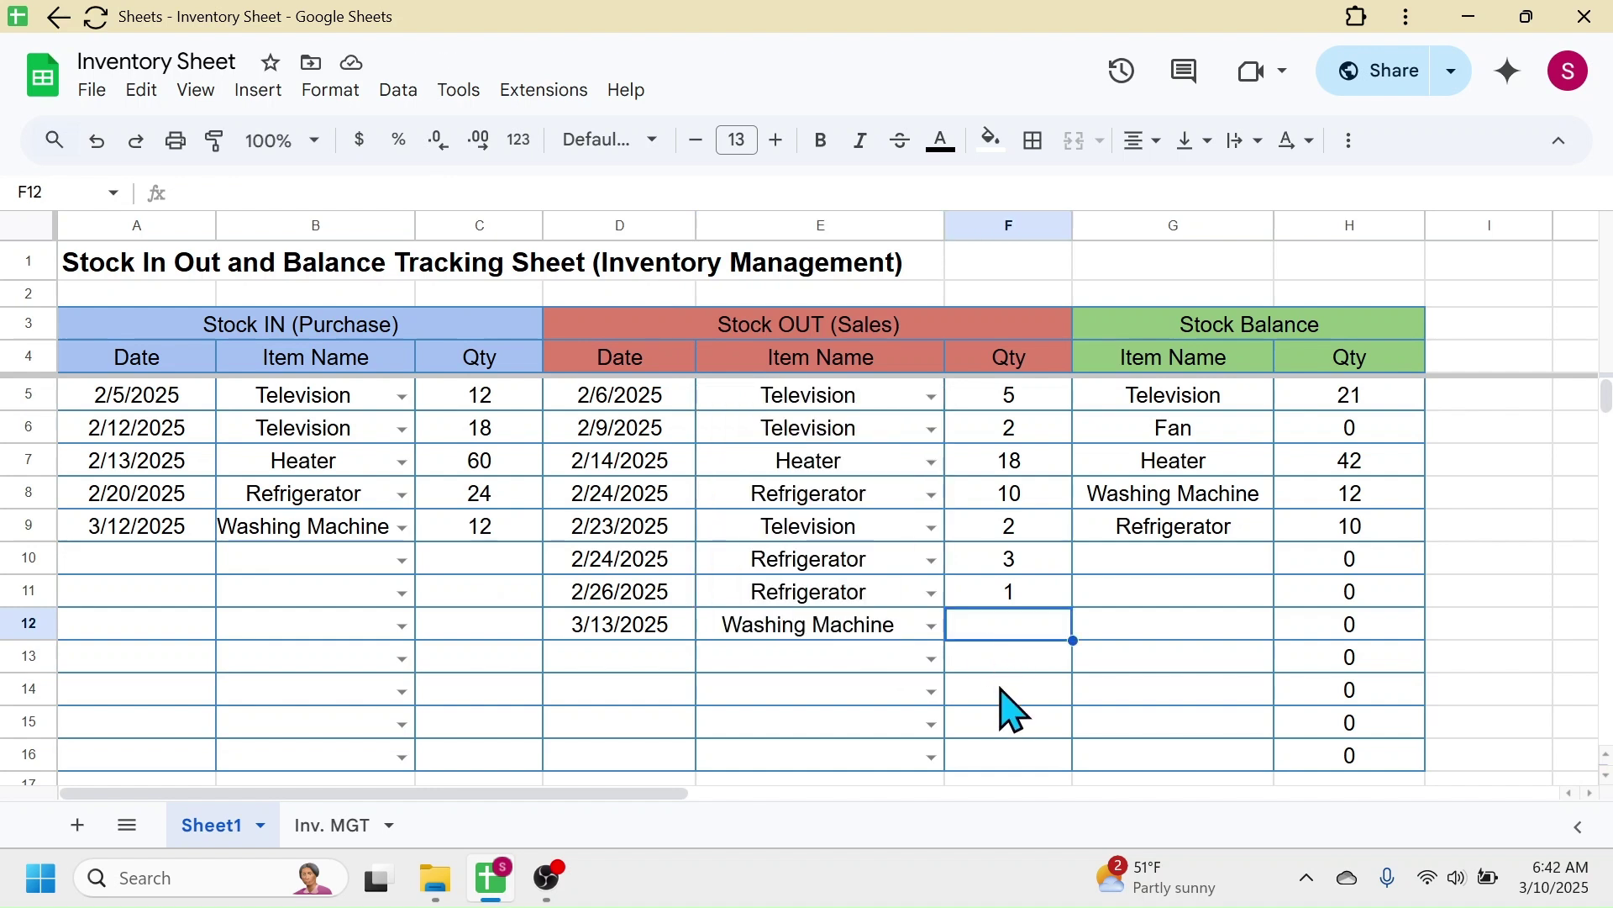
type("4")
key("Return")
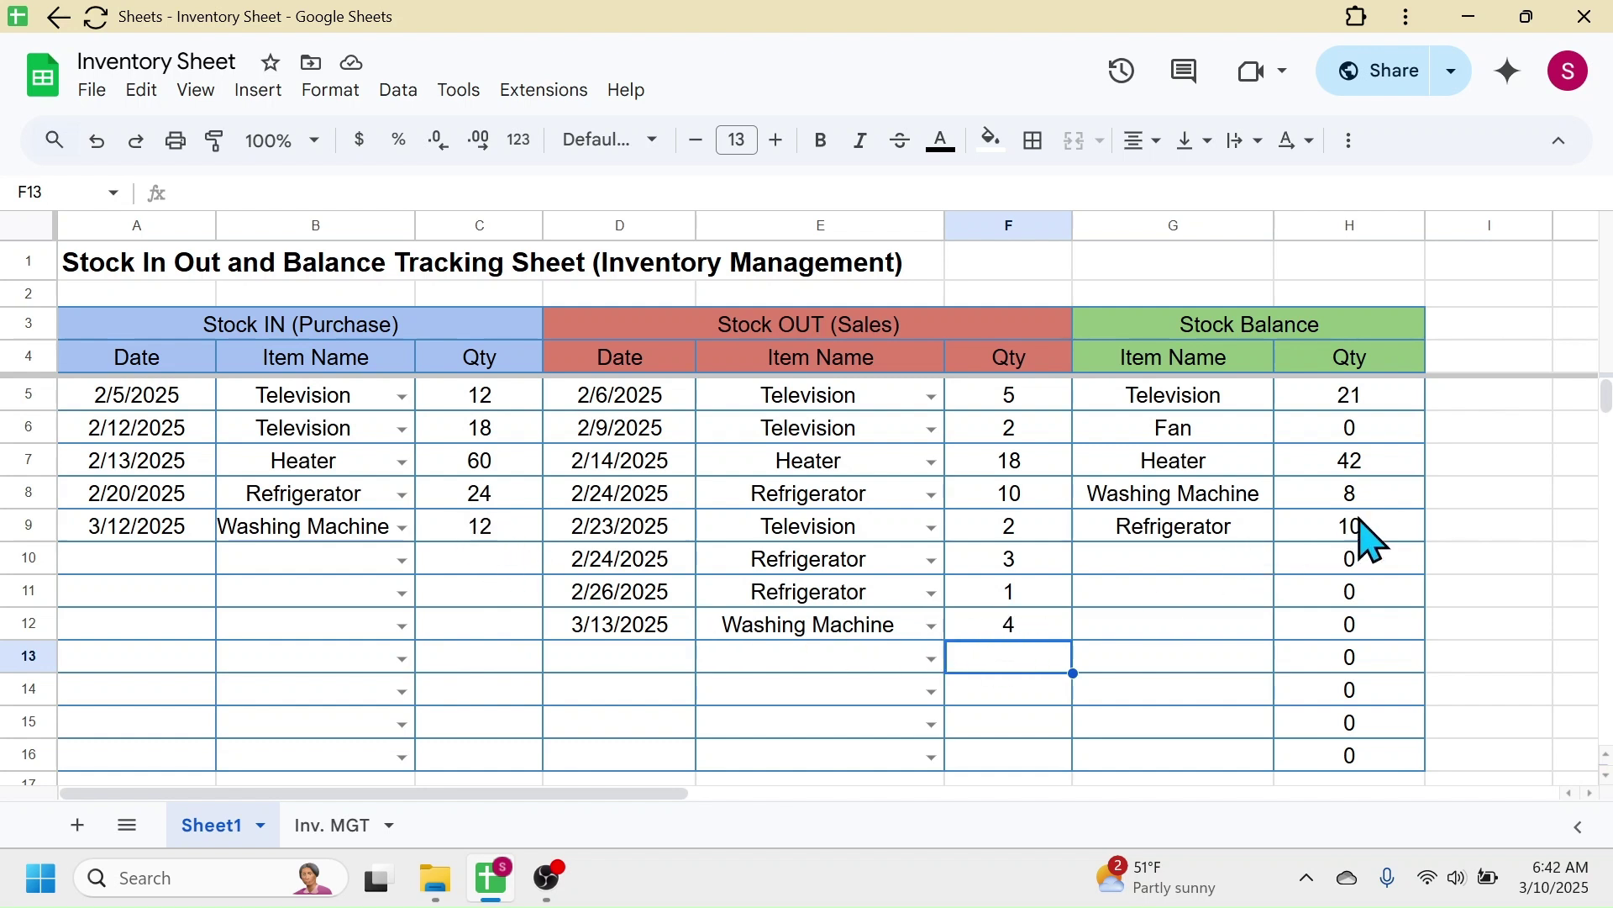
- Record a second Stock Out sale of 1 Washing Machine dated 3/14/2025 in row 13
left_click(626, 664)
double_click(632, 659)
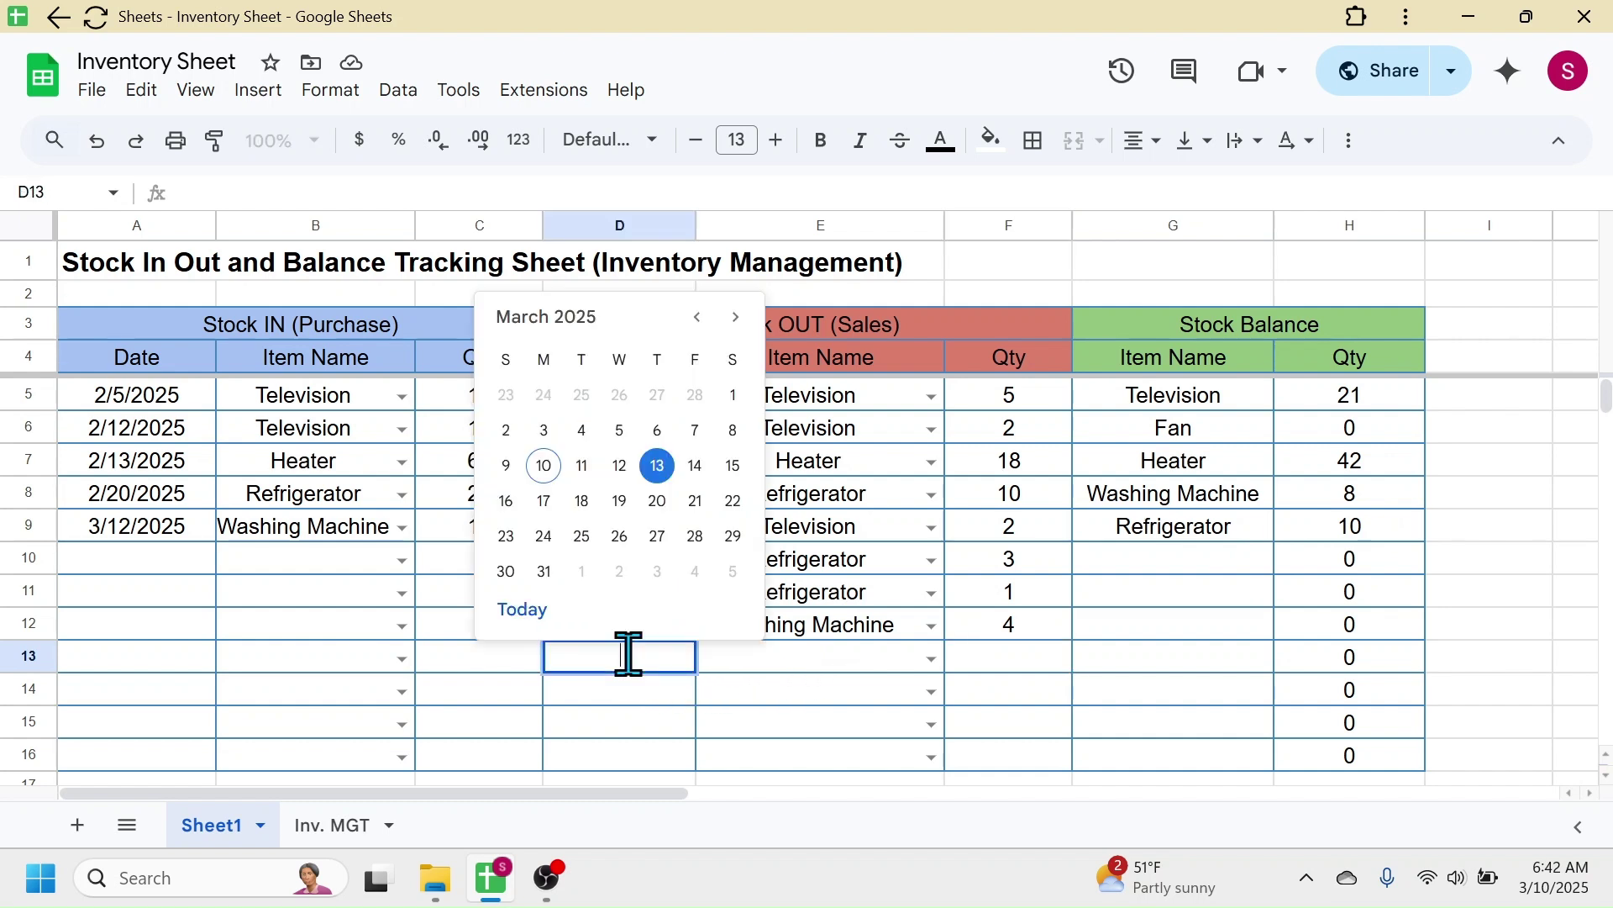
left_click(694, 464)
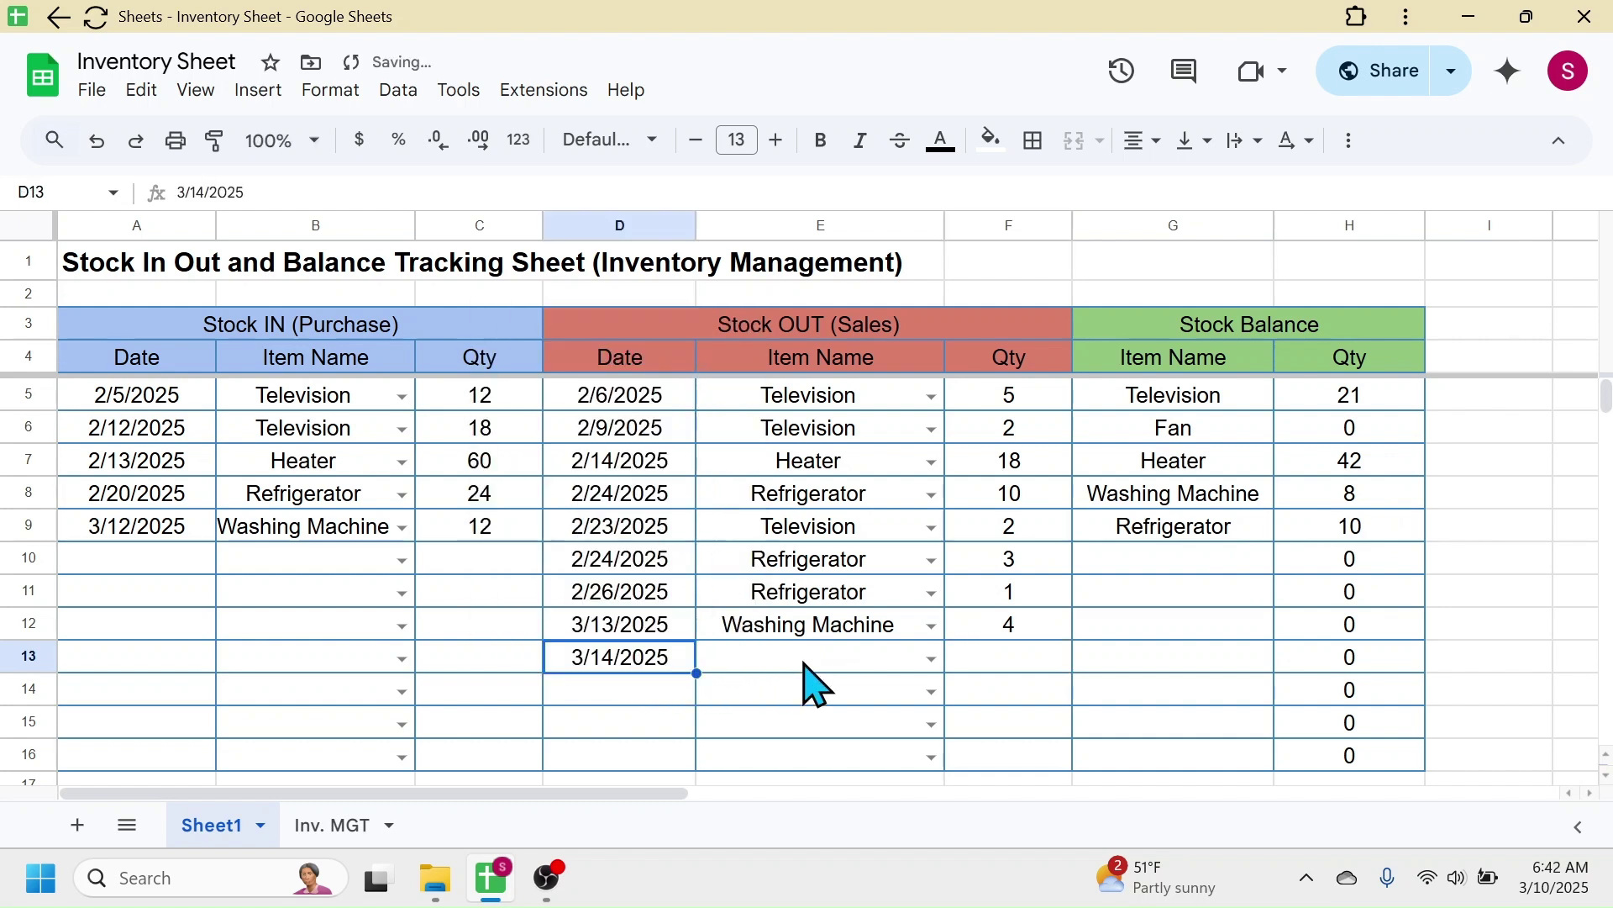
left_click(898, 672)
left_click(931, 660)
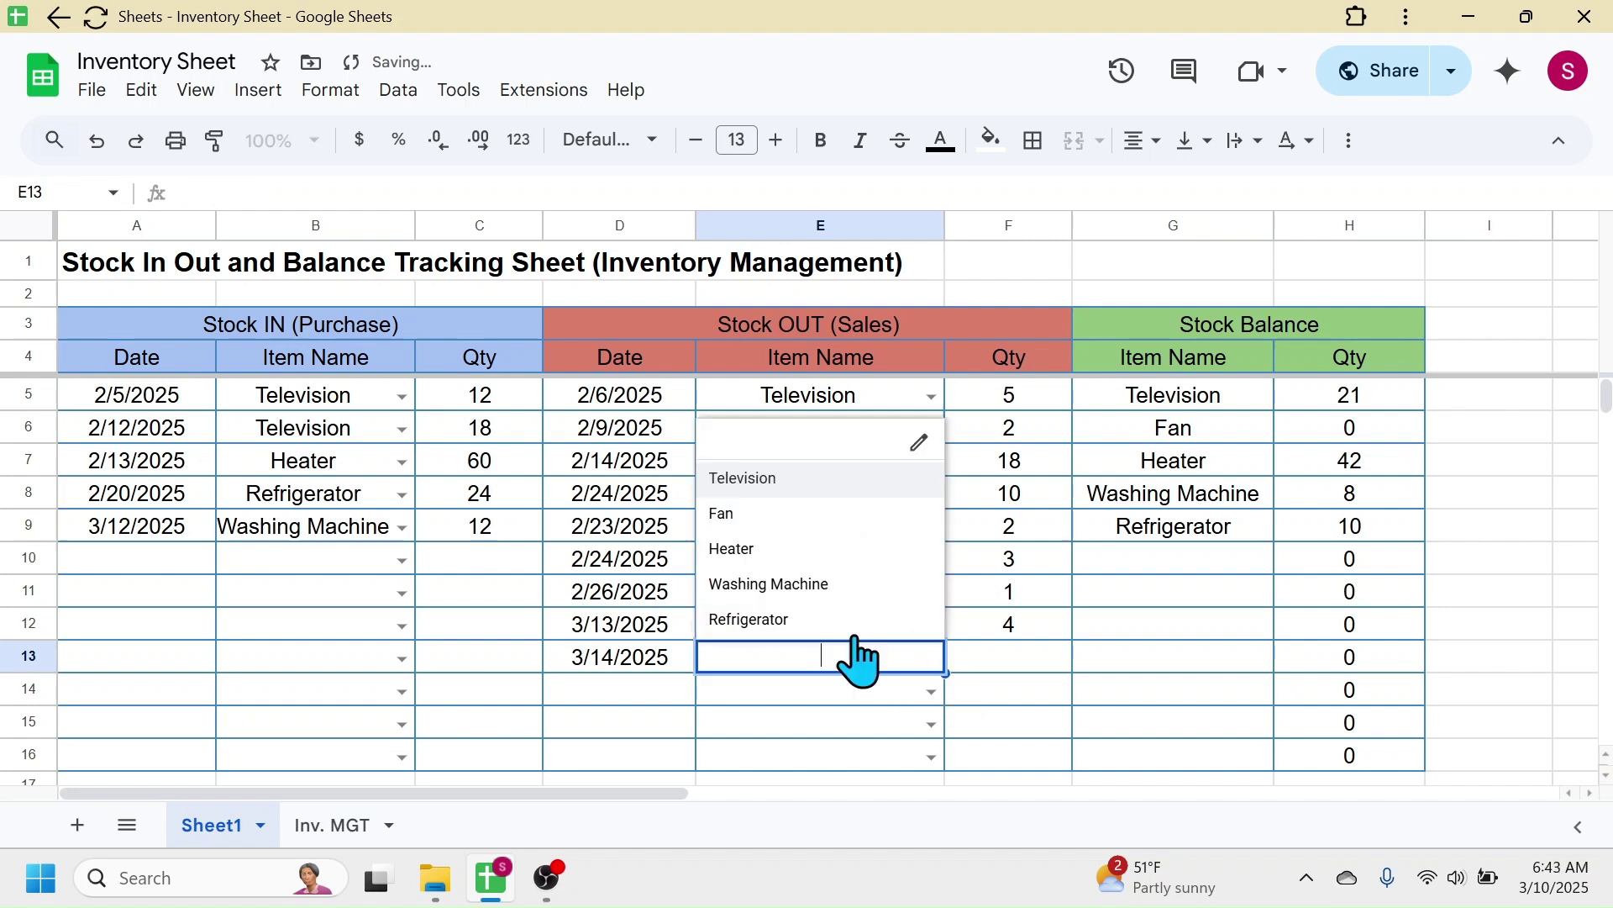
left_click(774, 586)
left_click(1017, 662)
type("1")
key("Return")
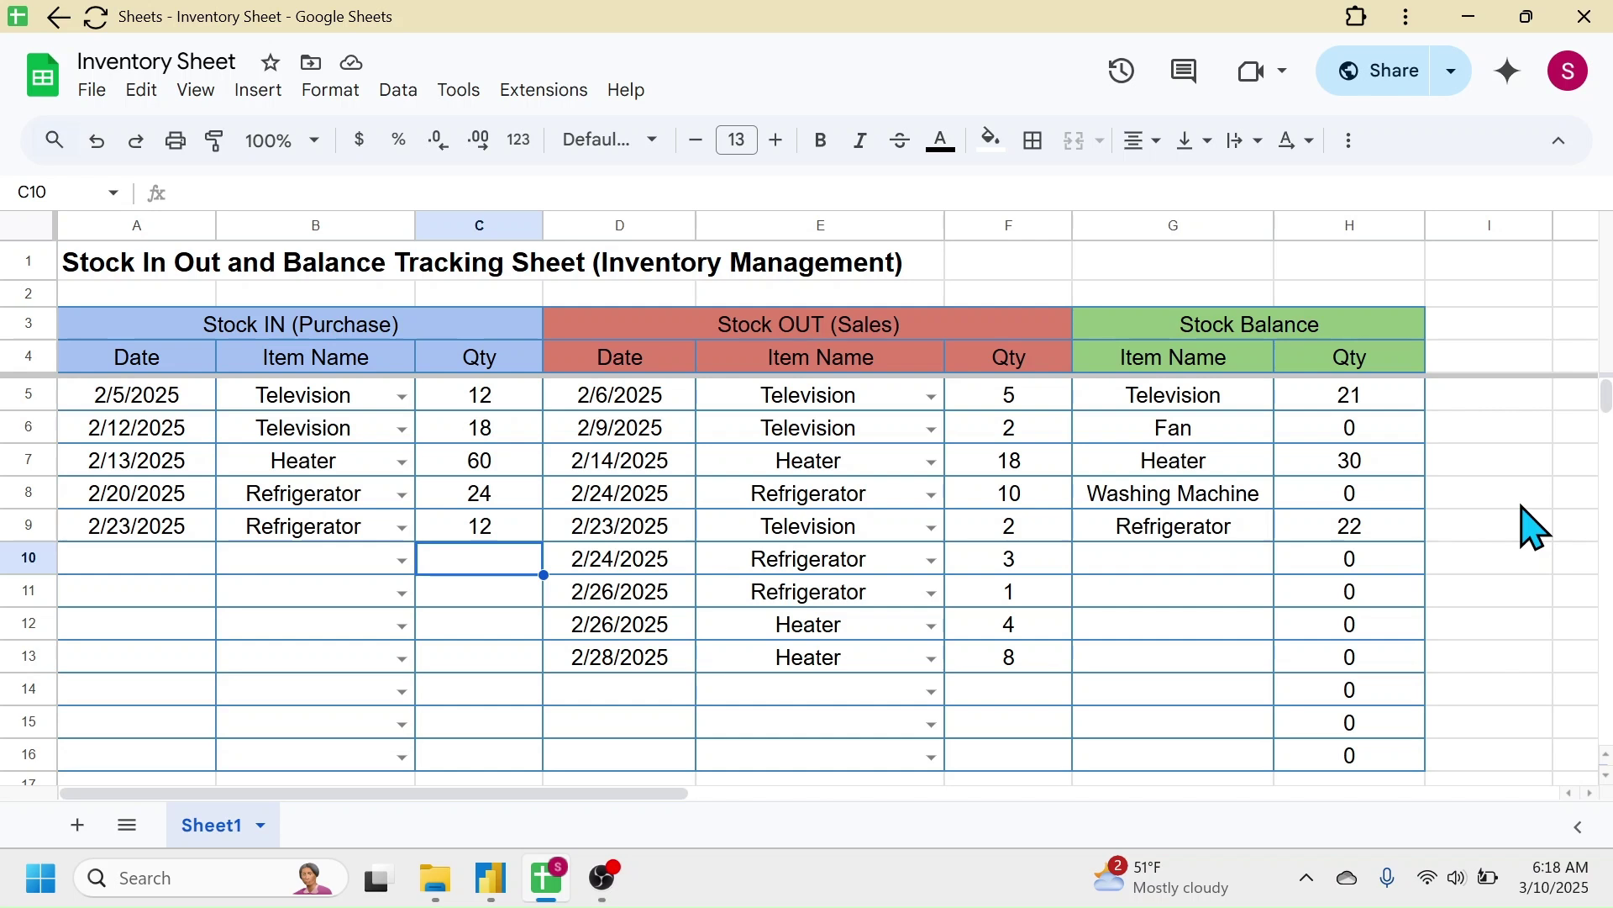
- Insert a new blank sheet and rename its tab to 'Inv. MGT'
left_click(77, 825)
right_click(336, 841)
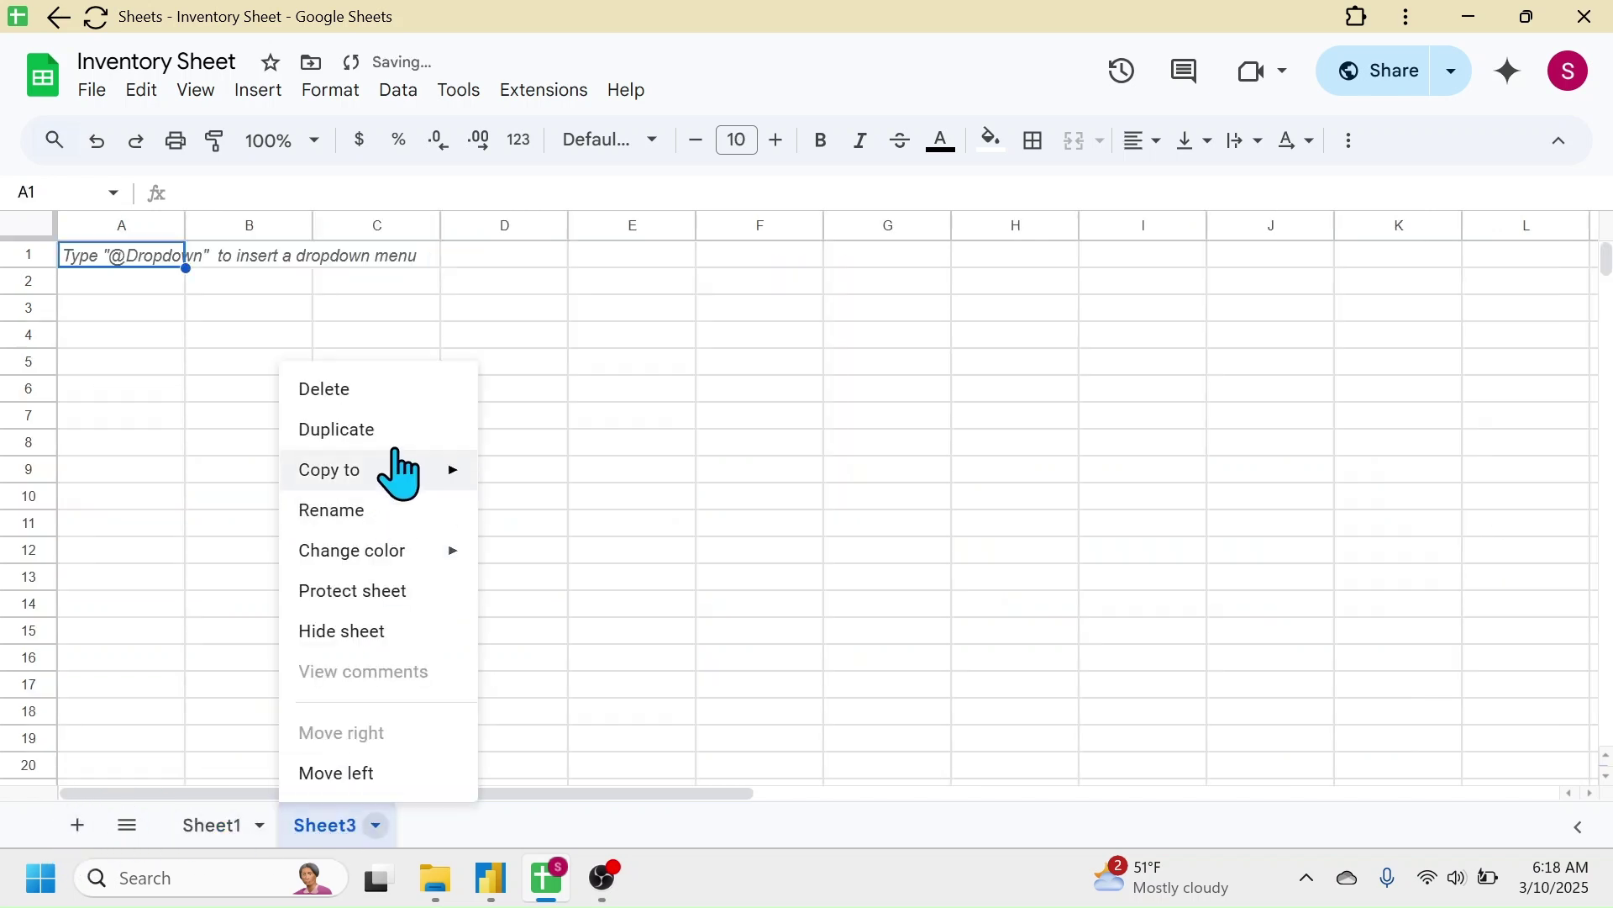
left_click(340, 511)
type("Inv. MG")
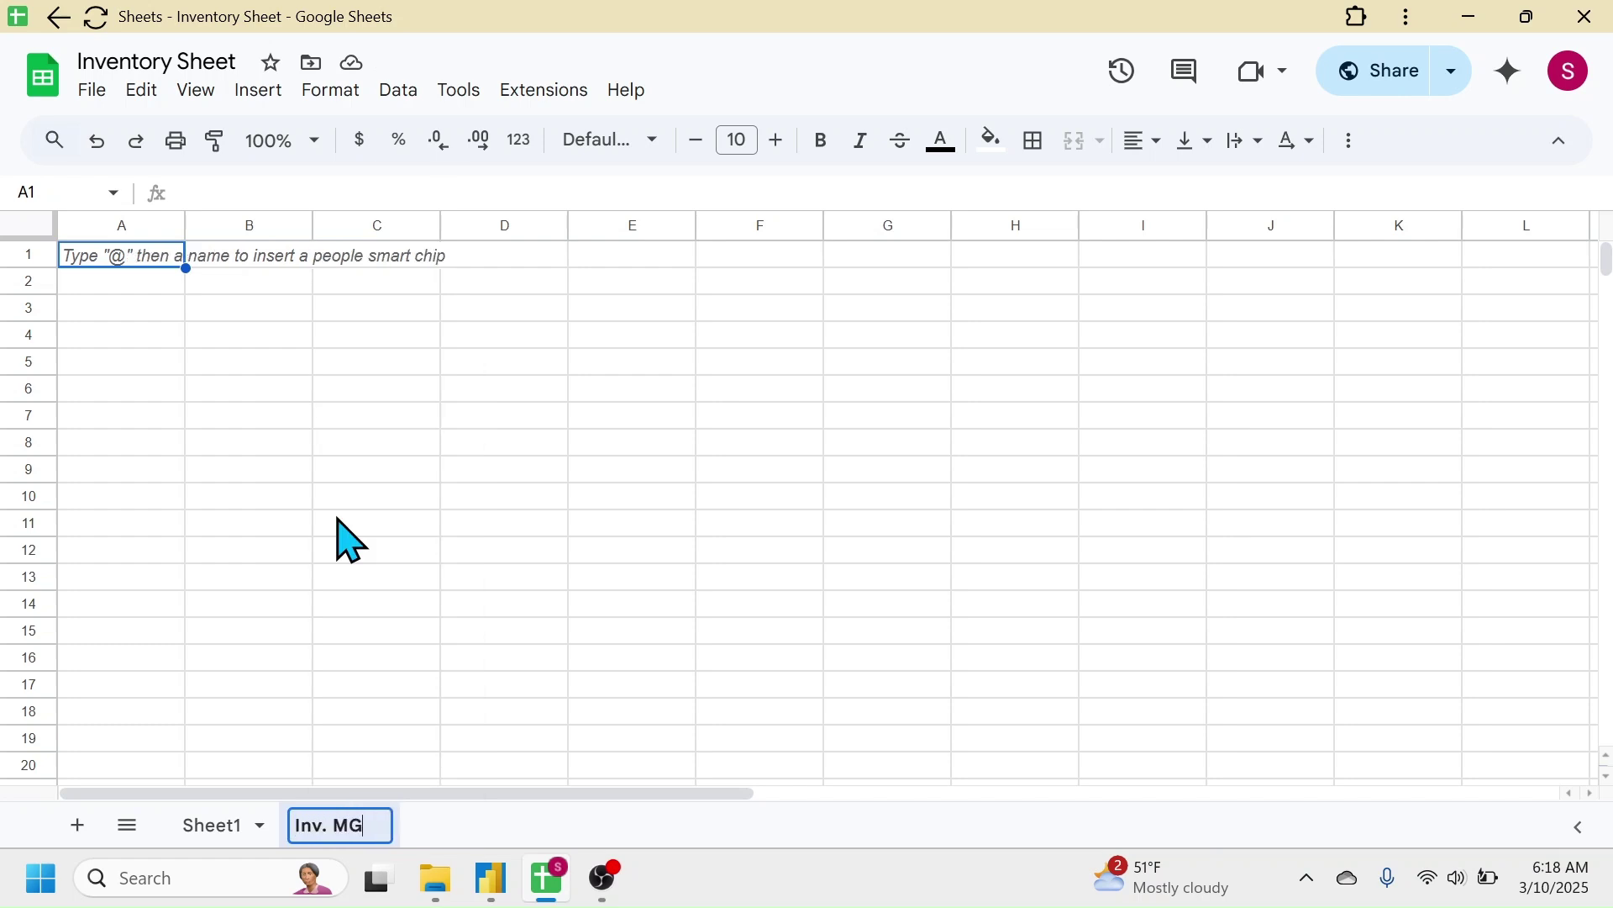
type("T")
left_click(360, 525)
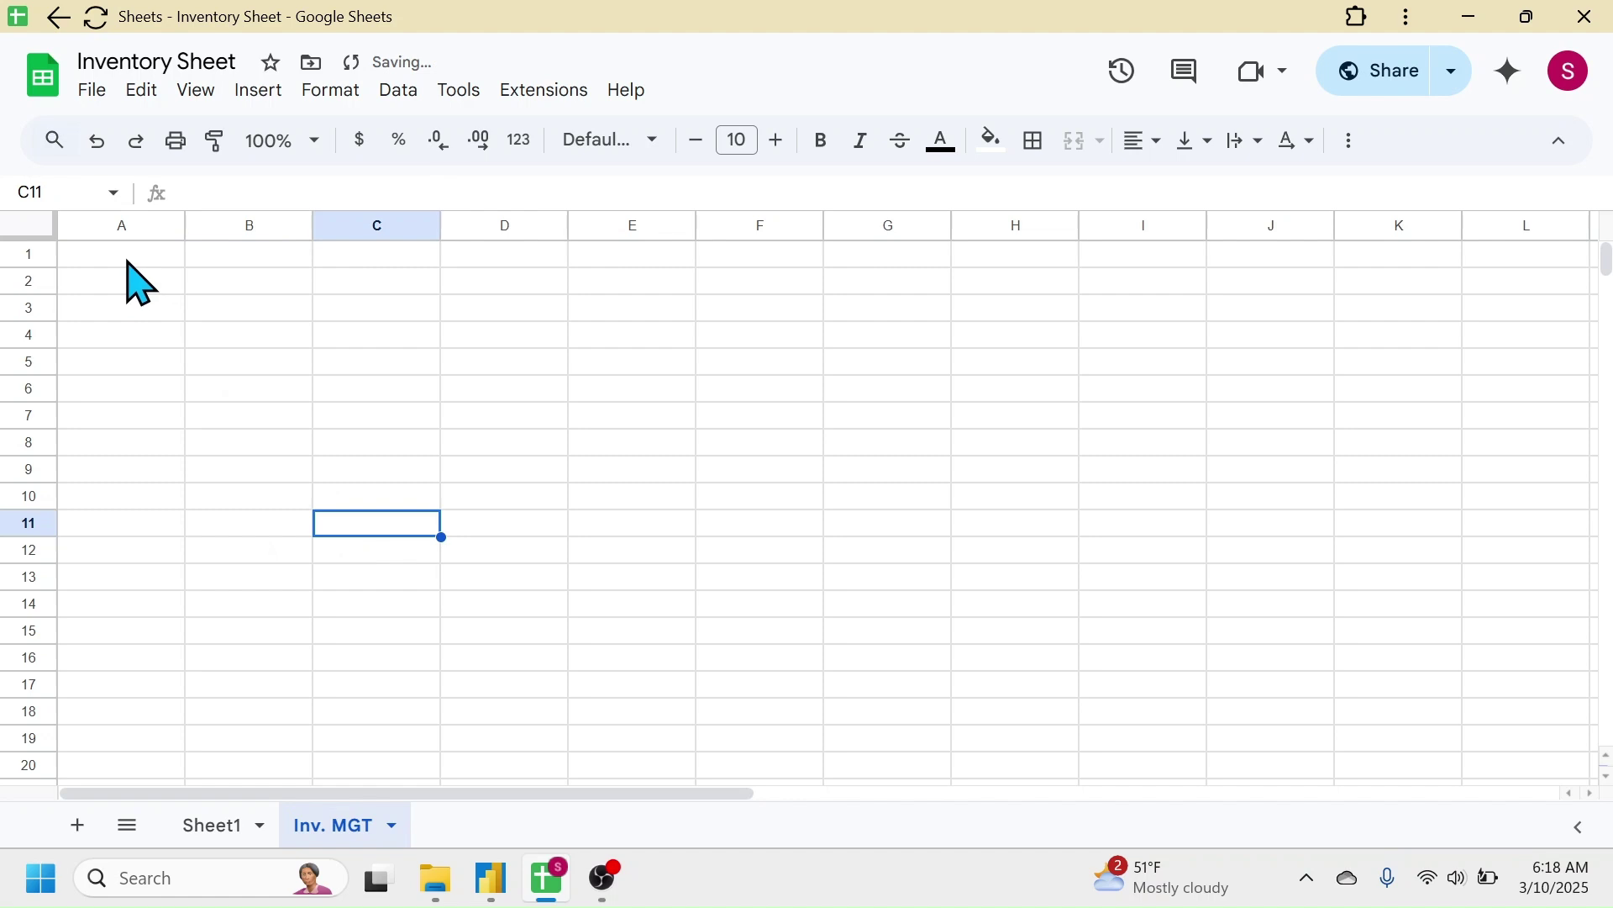
left_click(130, 257)
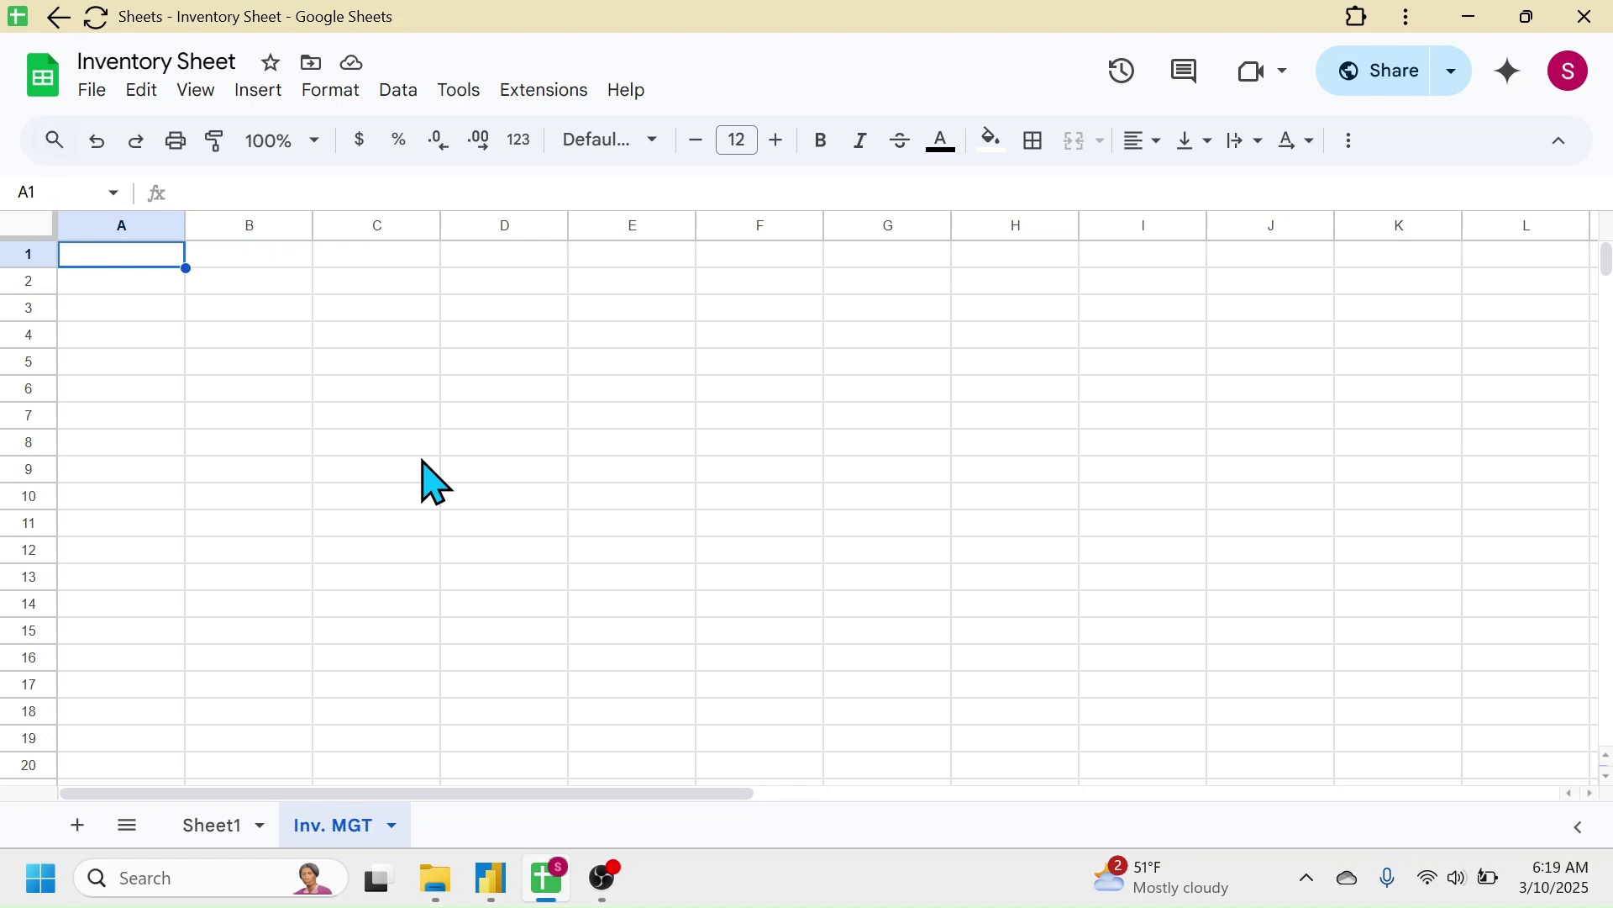
- Enter the title 'Stock In Out and Balance Tracker (Inventory Management)' in A1, plus Stock IN, Stock Out, Stock Balance labels in A3, D3, G3
type("Stock In Out and Balance ")
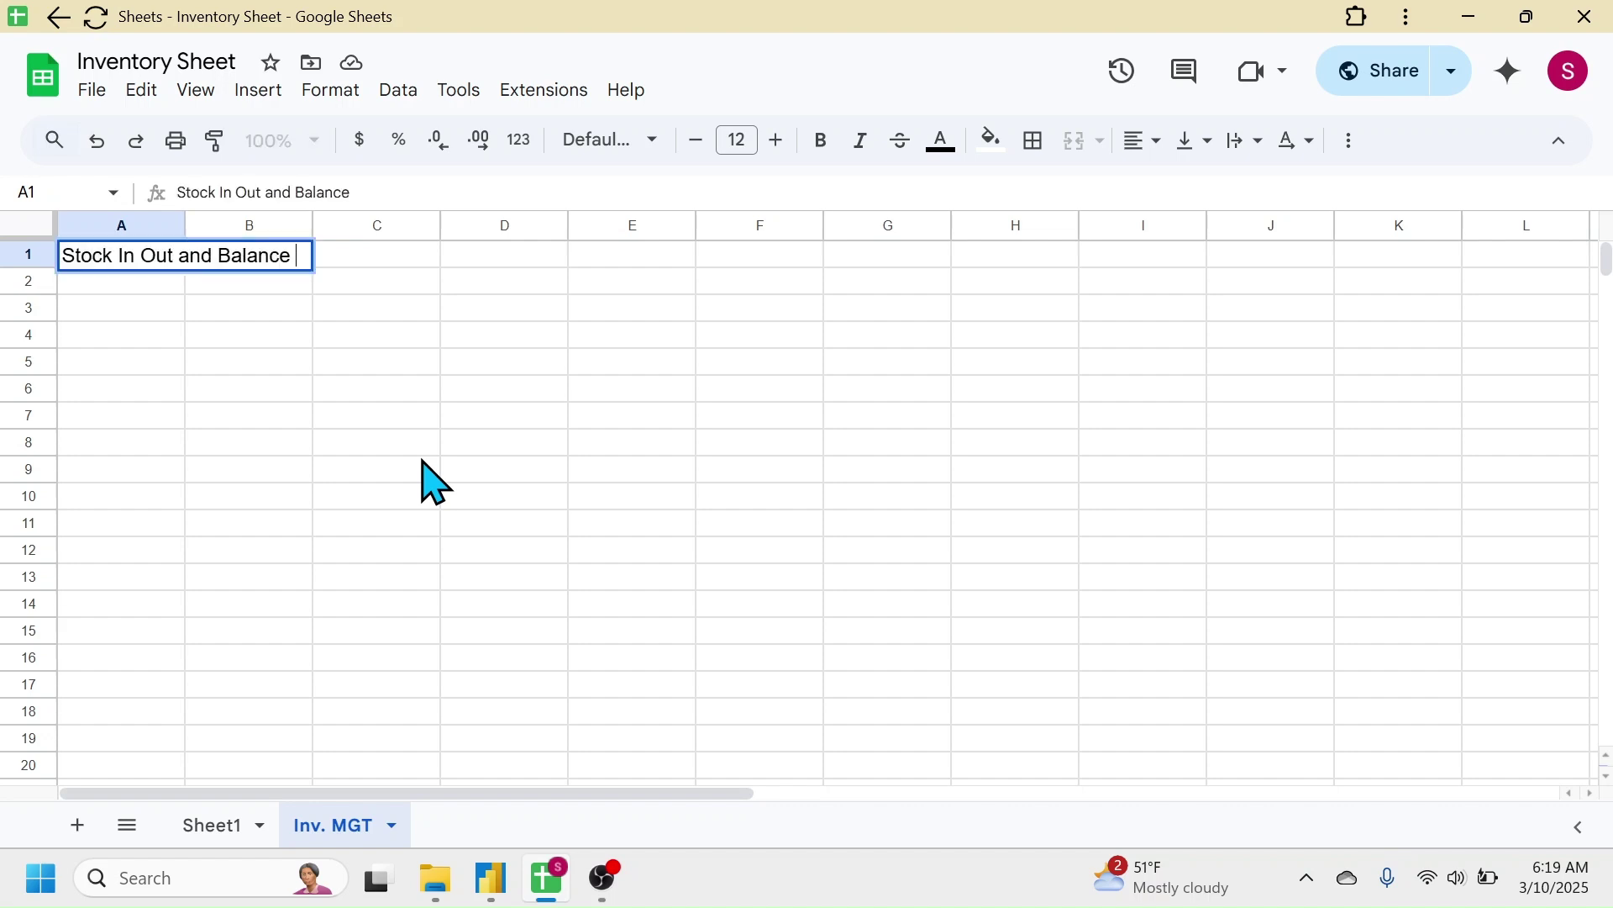
type("Tracker (Inventory Management)")
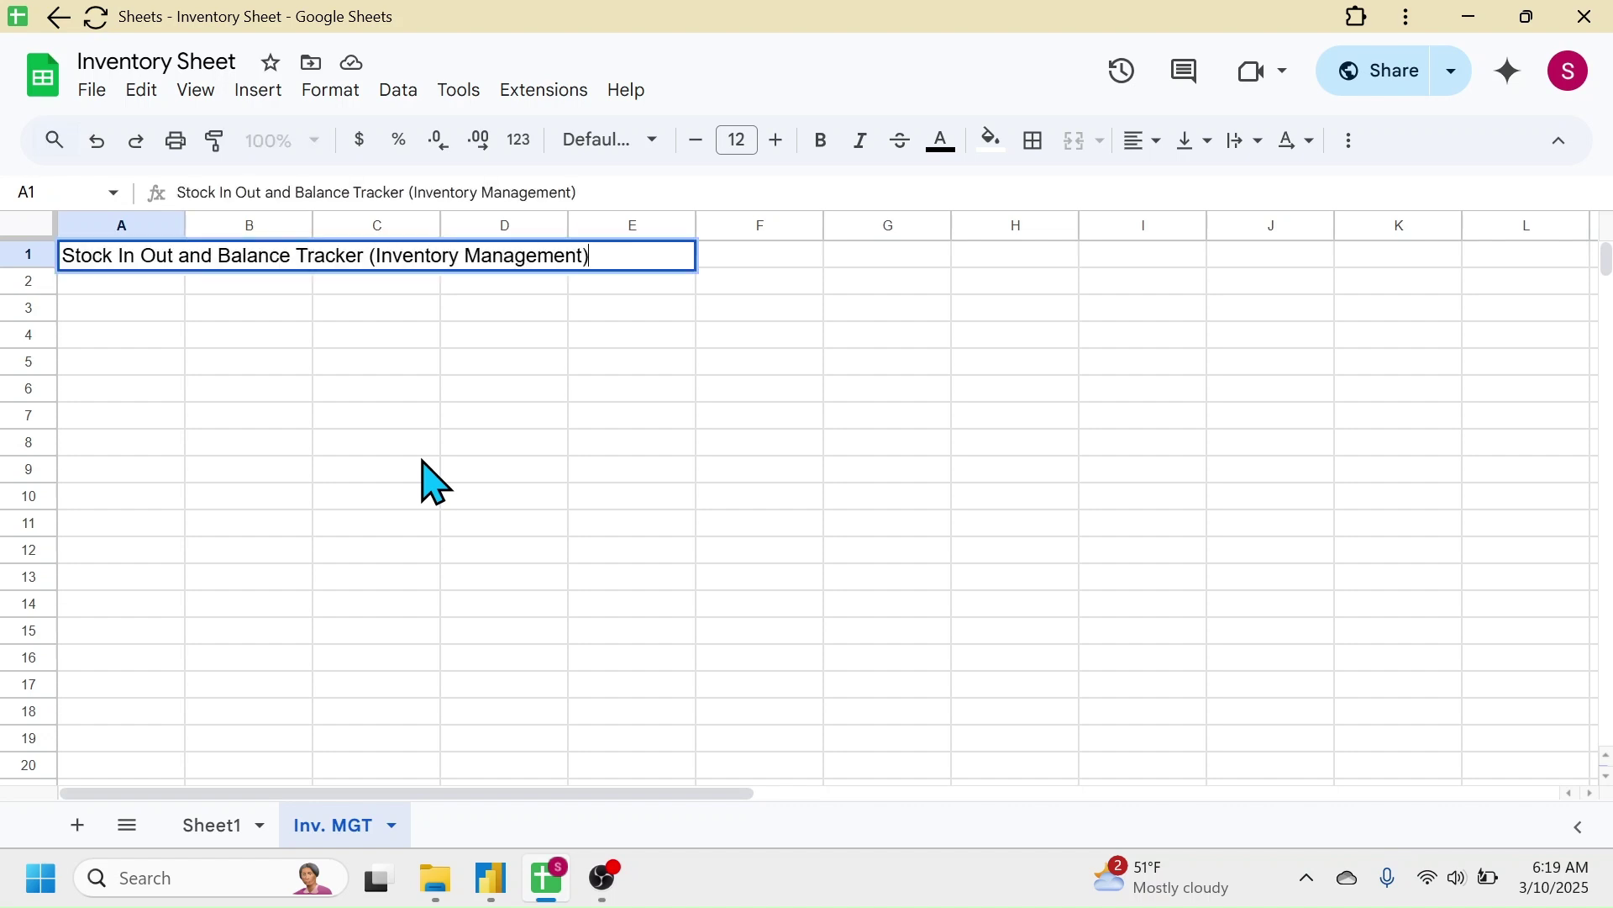
key("ctrl+Return")
left_click(121, 318)
type("Stock IN")
left_click(447, 486)
left_click(490, 319)
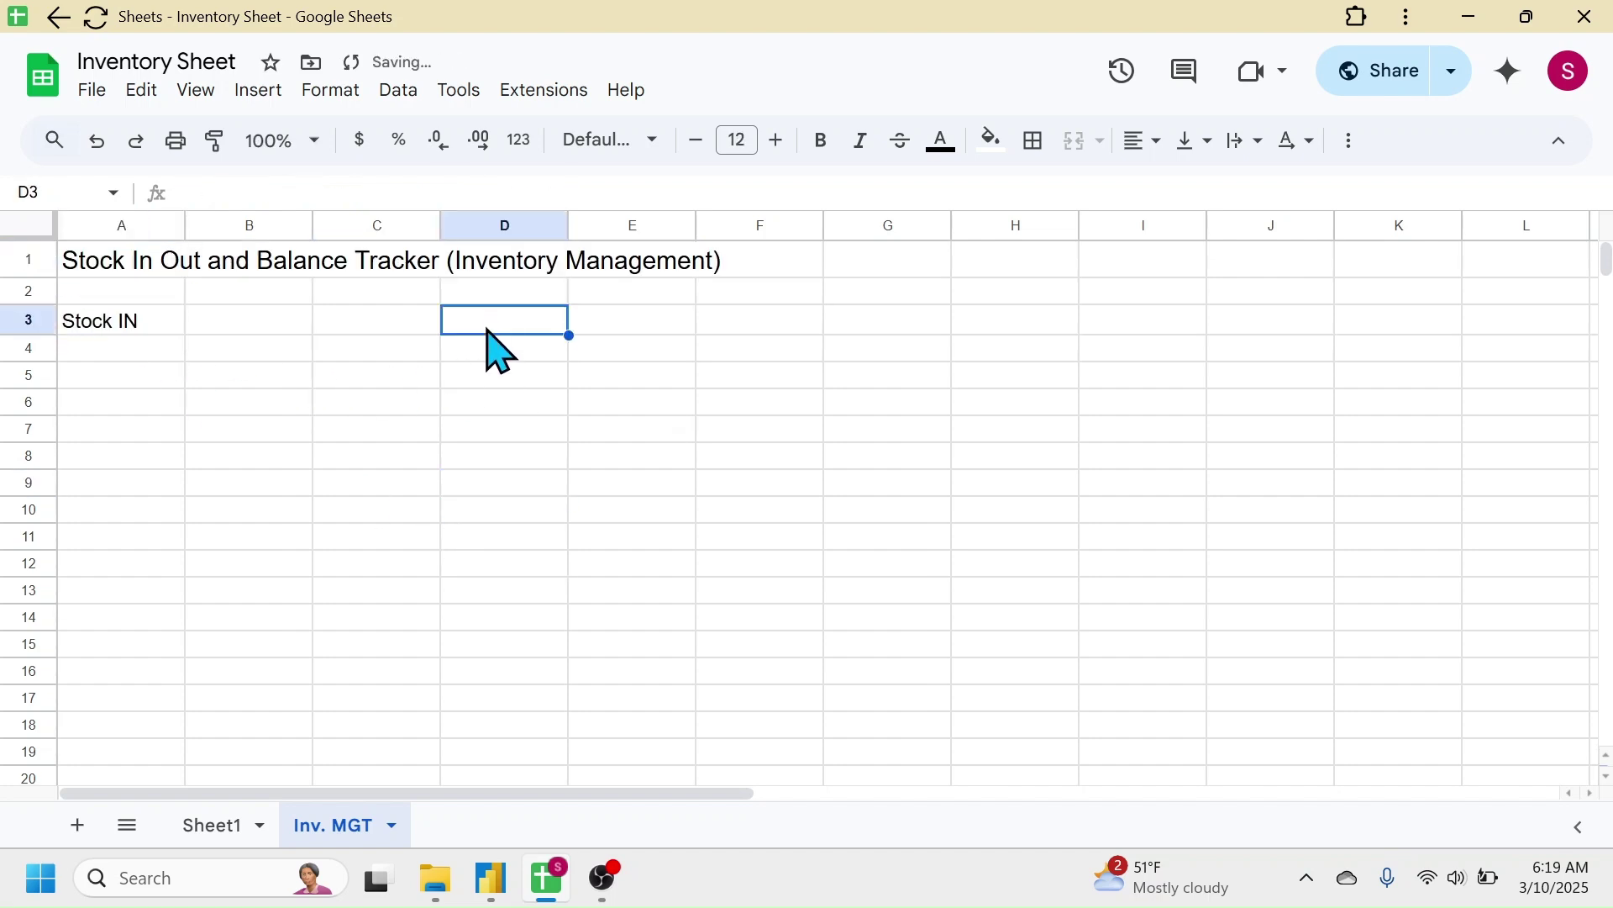
type("Stock Out")
left_click(887, 326)
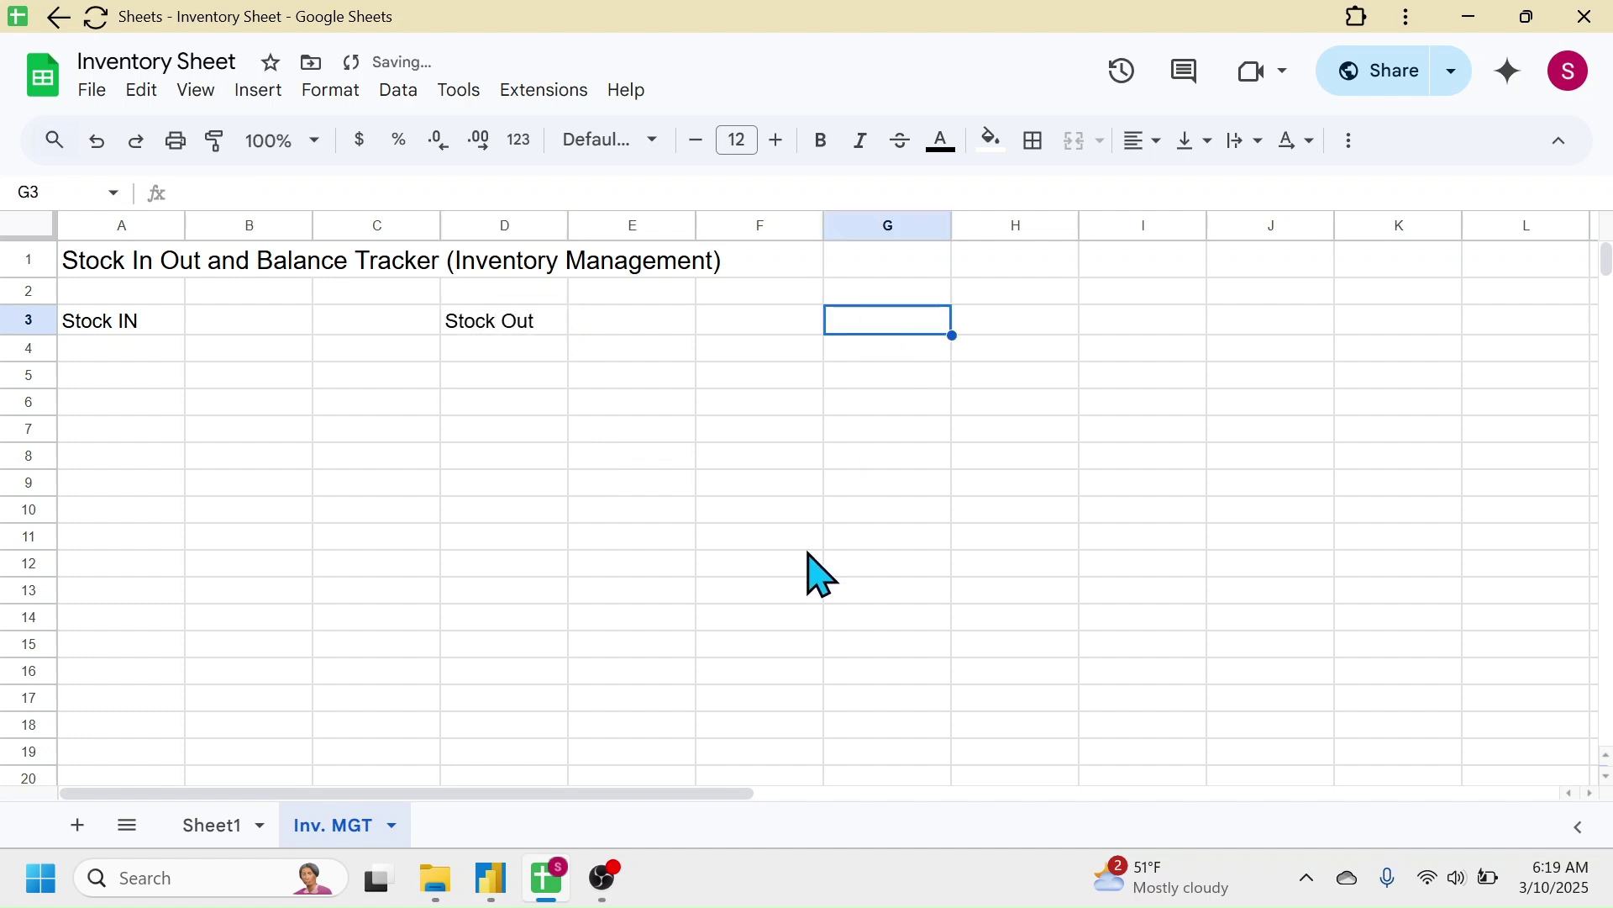
type("Stock ")
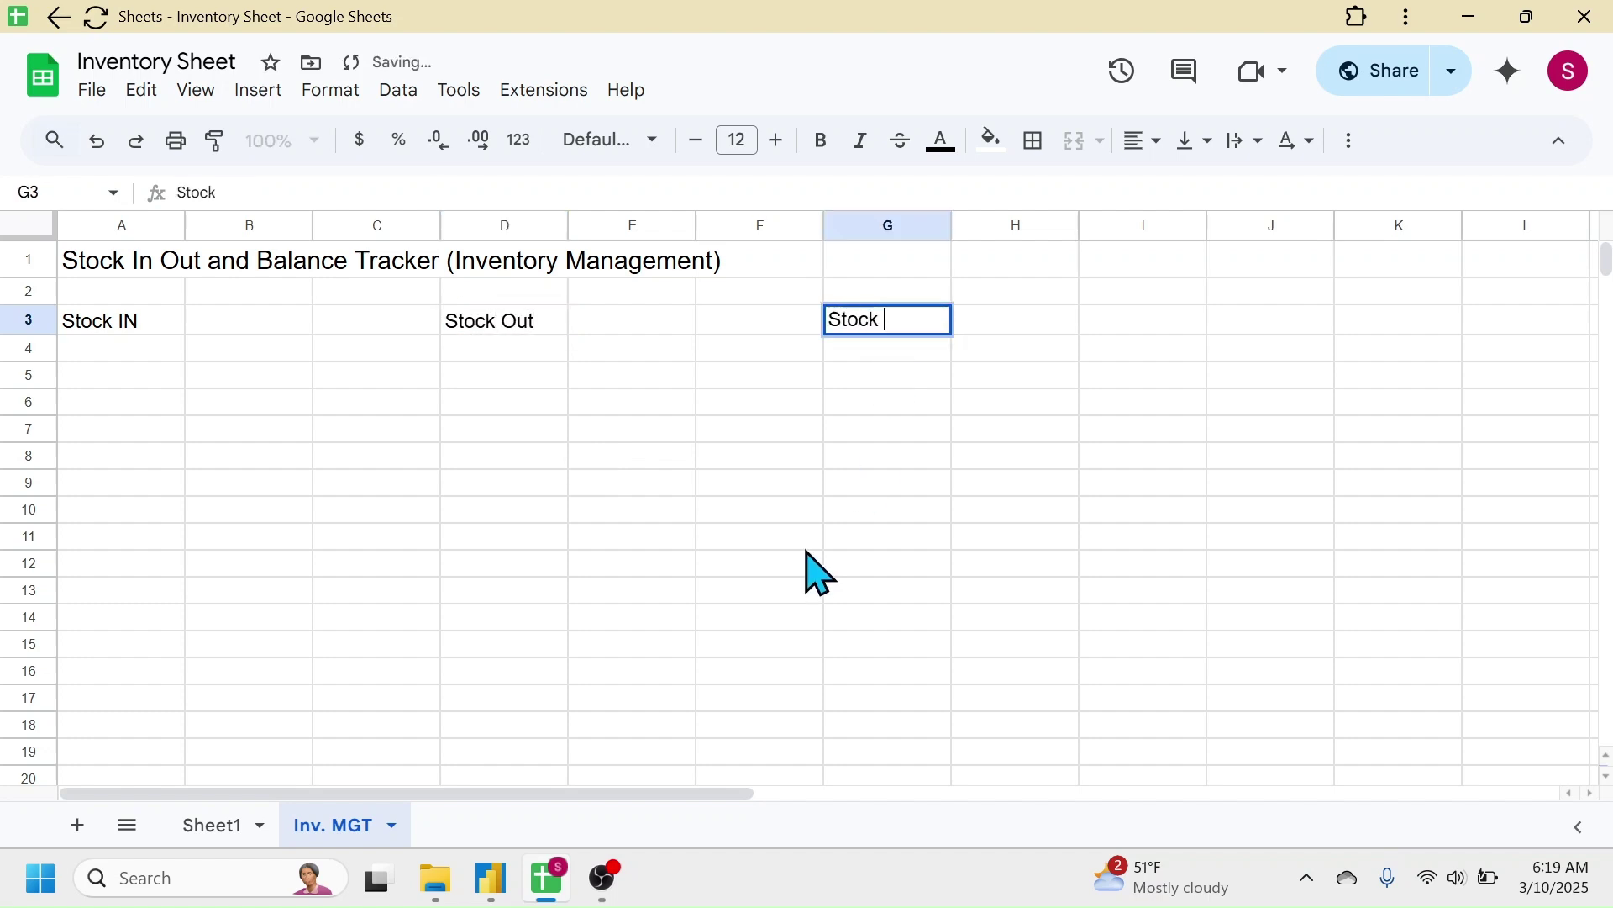
type("Balance")
left_click(115, 350)
- Type the Stock IN column headers Date, Item Name, Quantity in A4:C4
type("Date")
key("Tab")
type("Item Nam")
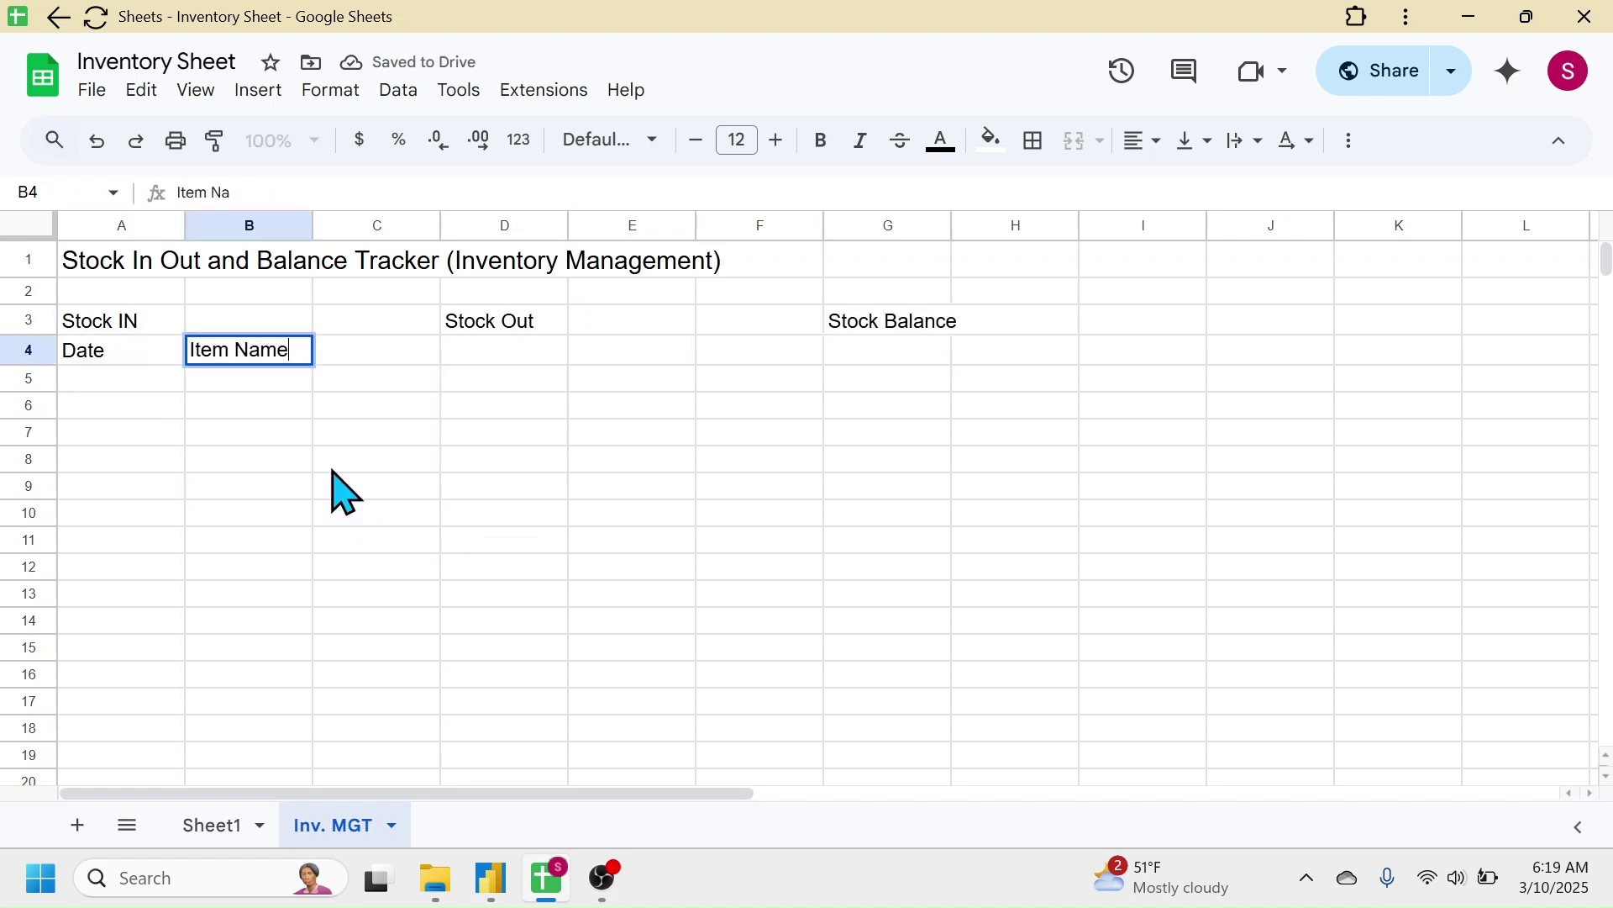
type("e")
key("Tab")
type("Quantity")
left_click(380, 519)
- Copy the A4:C4 headers and paste them into D4 under Stock Out
left_click(141, 358)
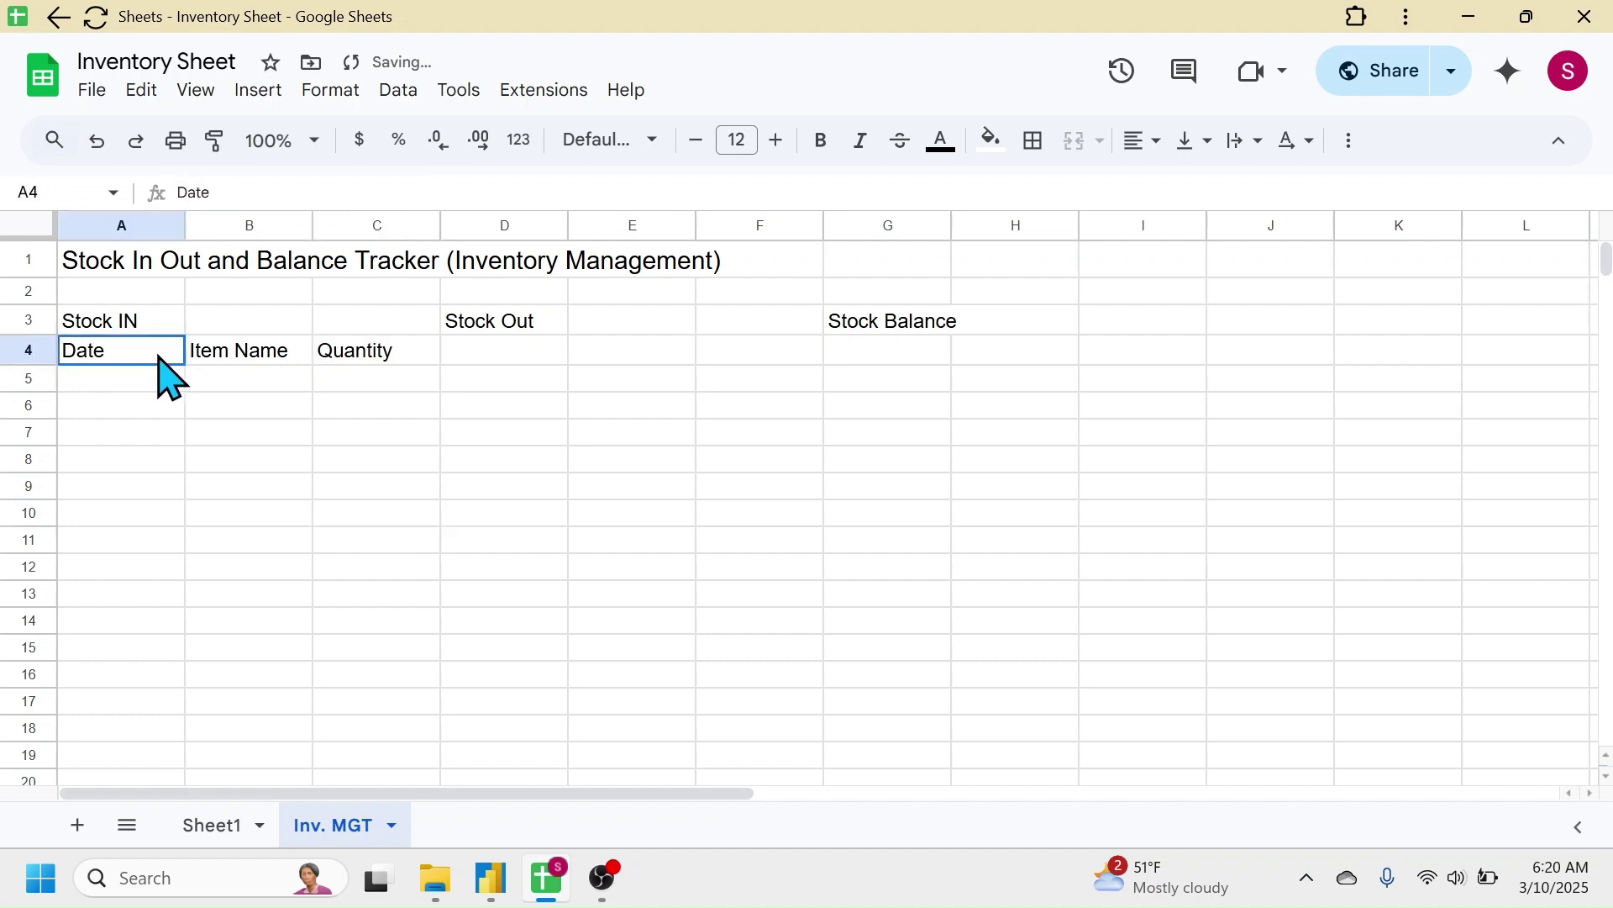
left_click_drag(141, 357, 349, 359)
key("ctrl+c")
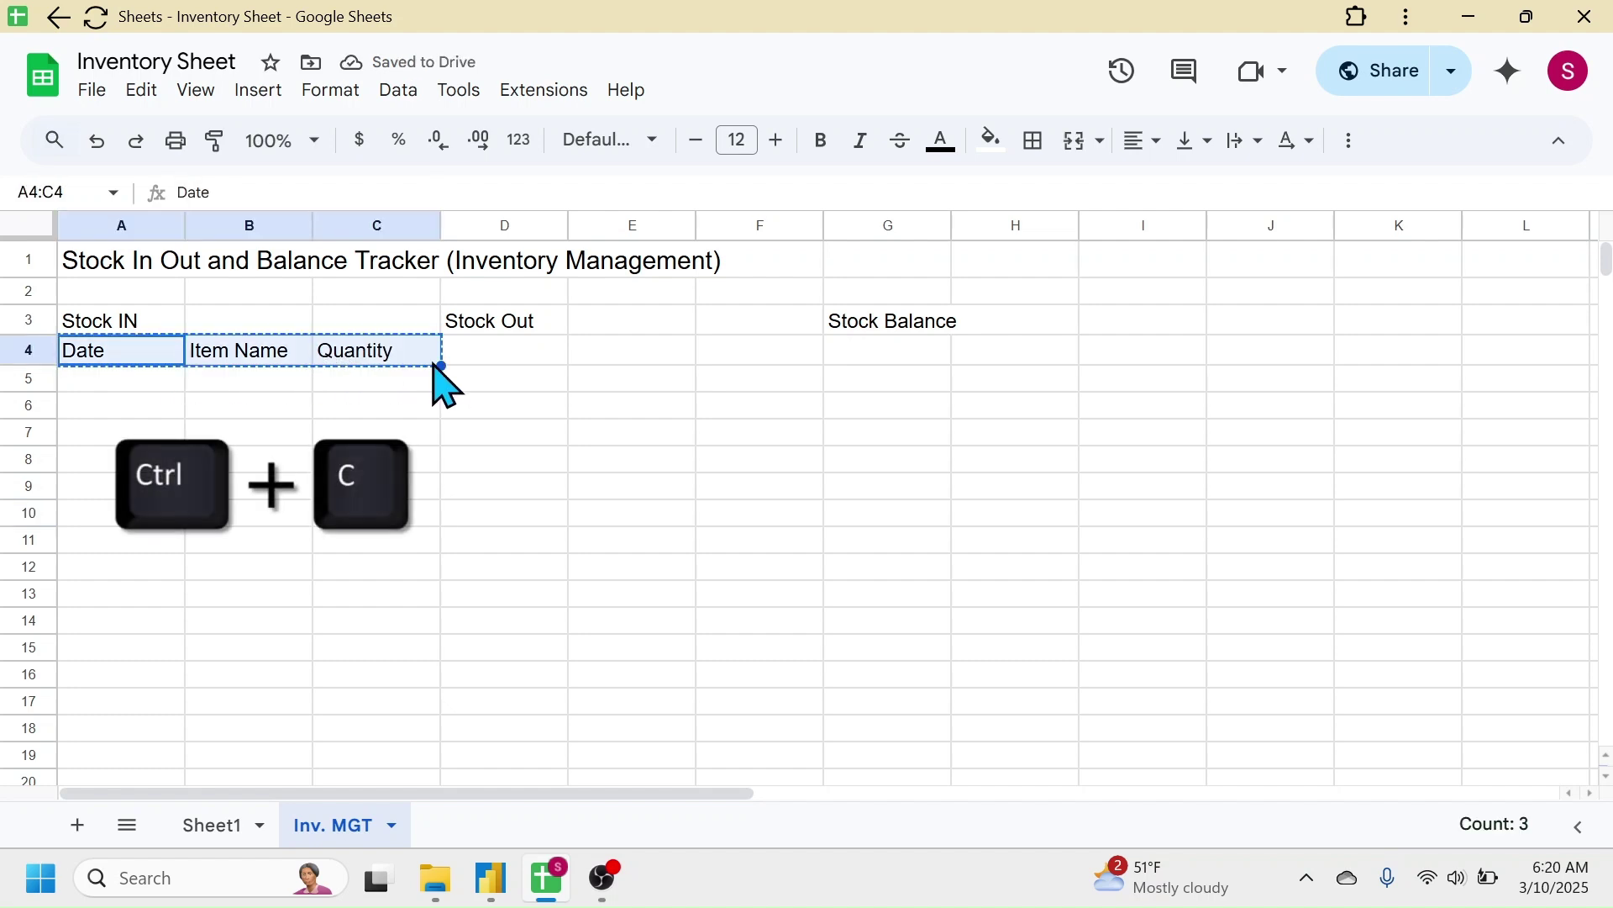
left_click(520, 359)
key("ctrl+v")
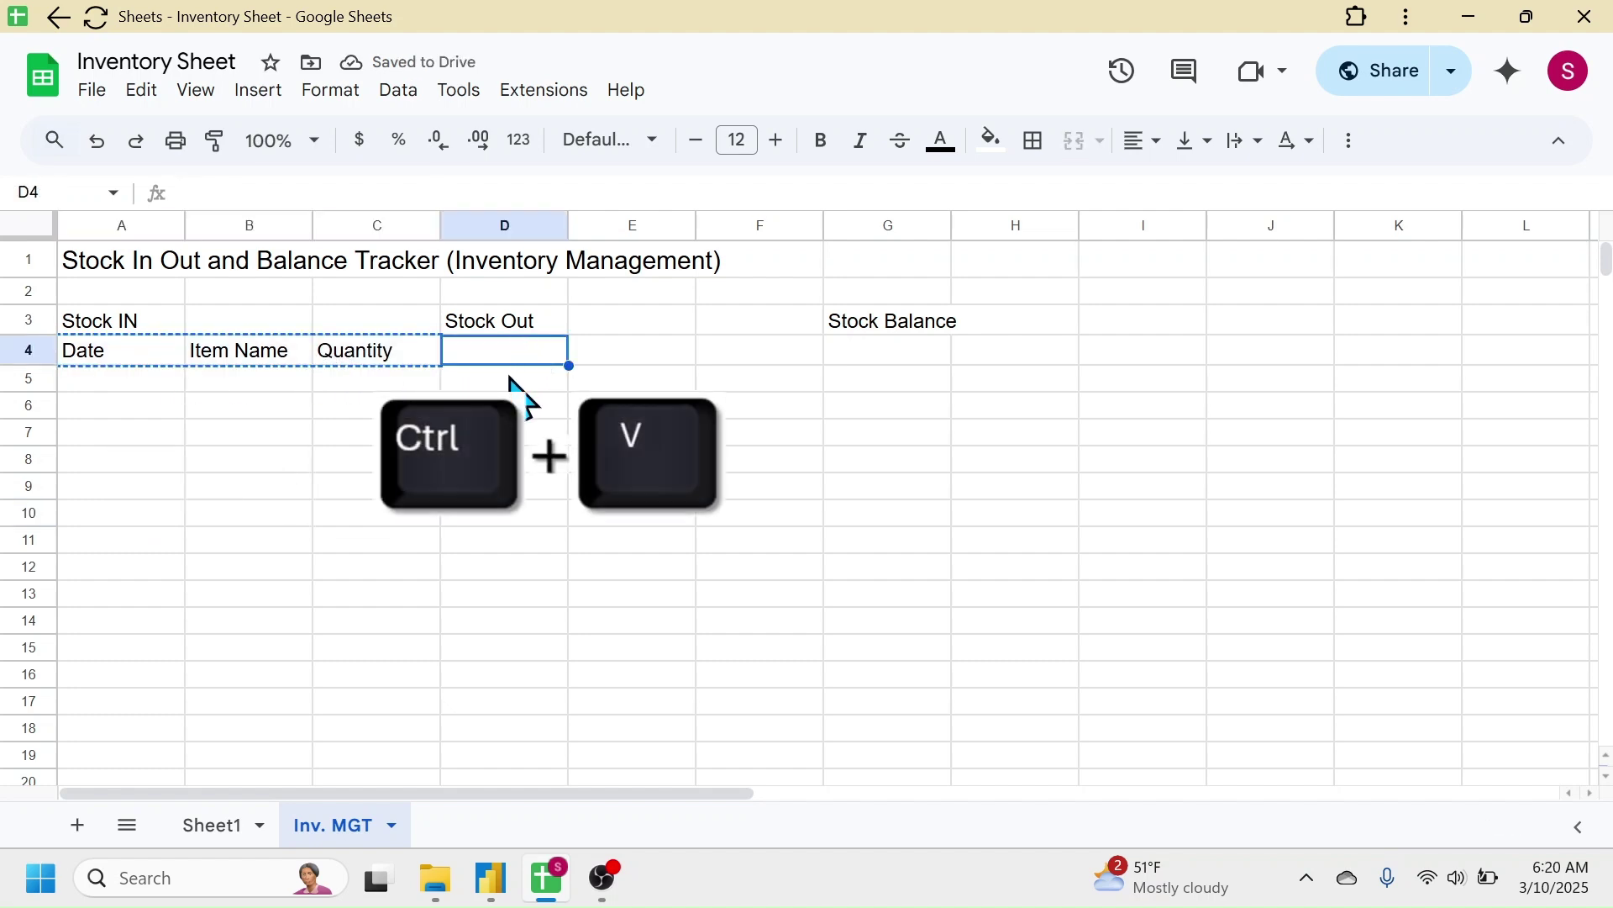
- Add Stock Balance headers Item Name in G4 and Quantity in H4
left_click(896, 360)
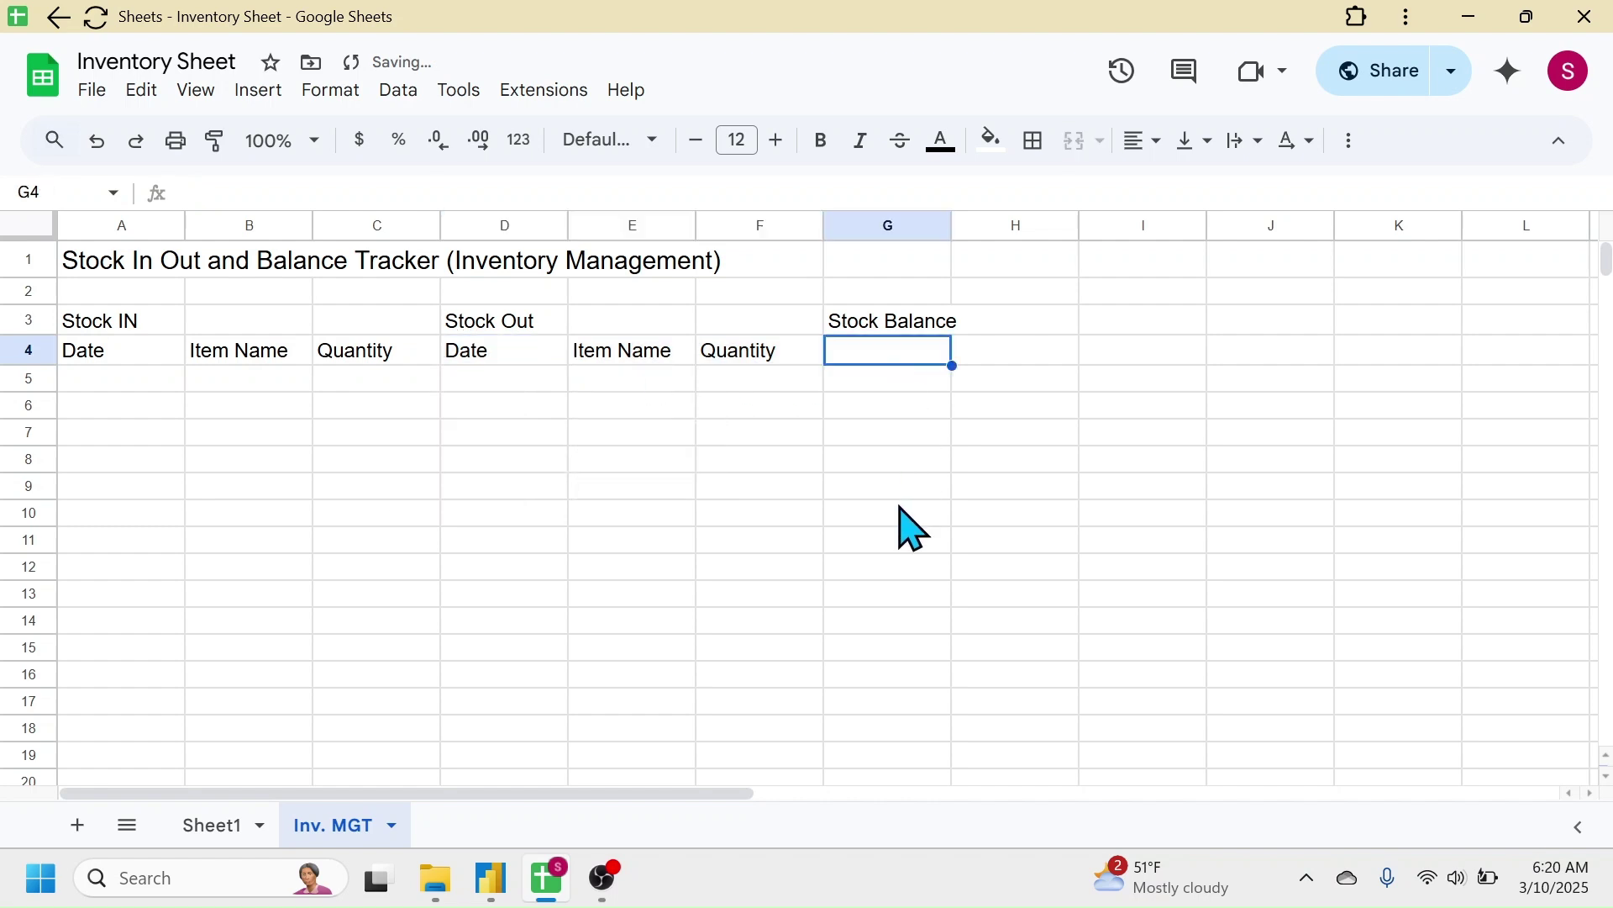
type("Item Name")
left_click(1014, 351)
type("Quantity")
key("Return")
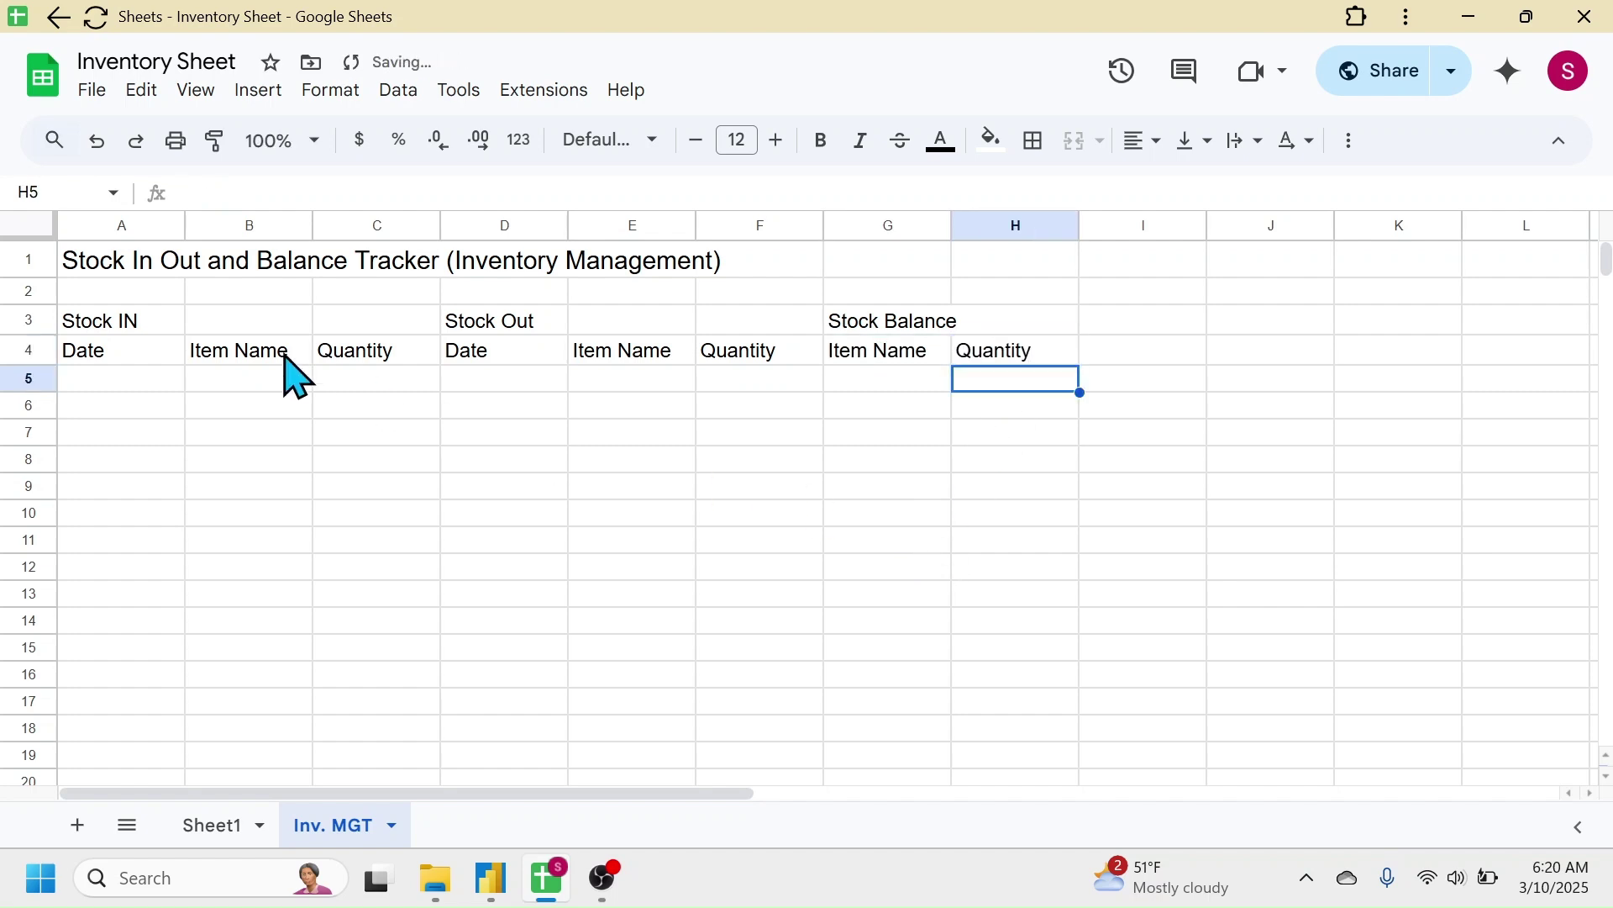
left_click(138, 324)
- Merge A3:C3 and centre the Stock IN title
left_click_drag(193, 334, 378, 325)
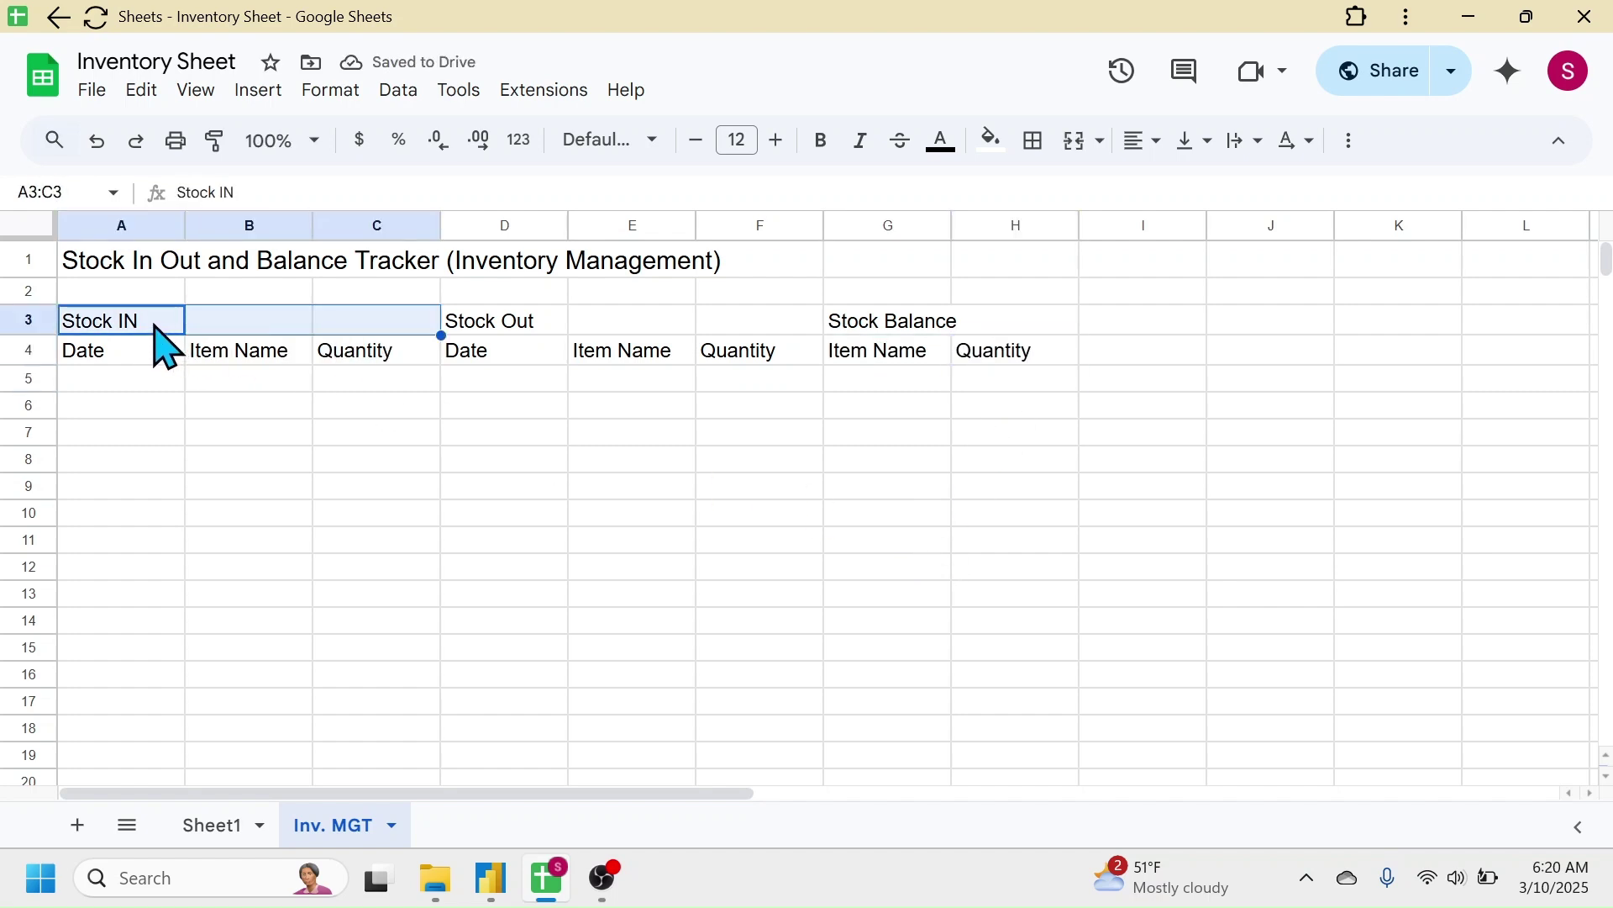
left_click(1101, 141)
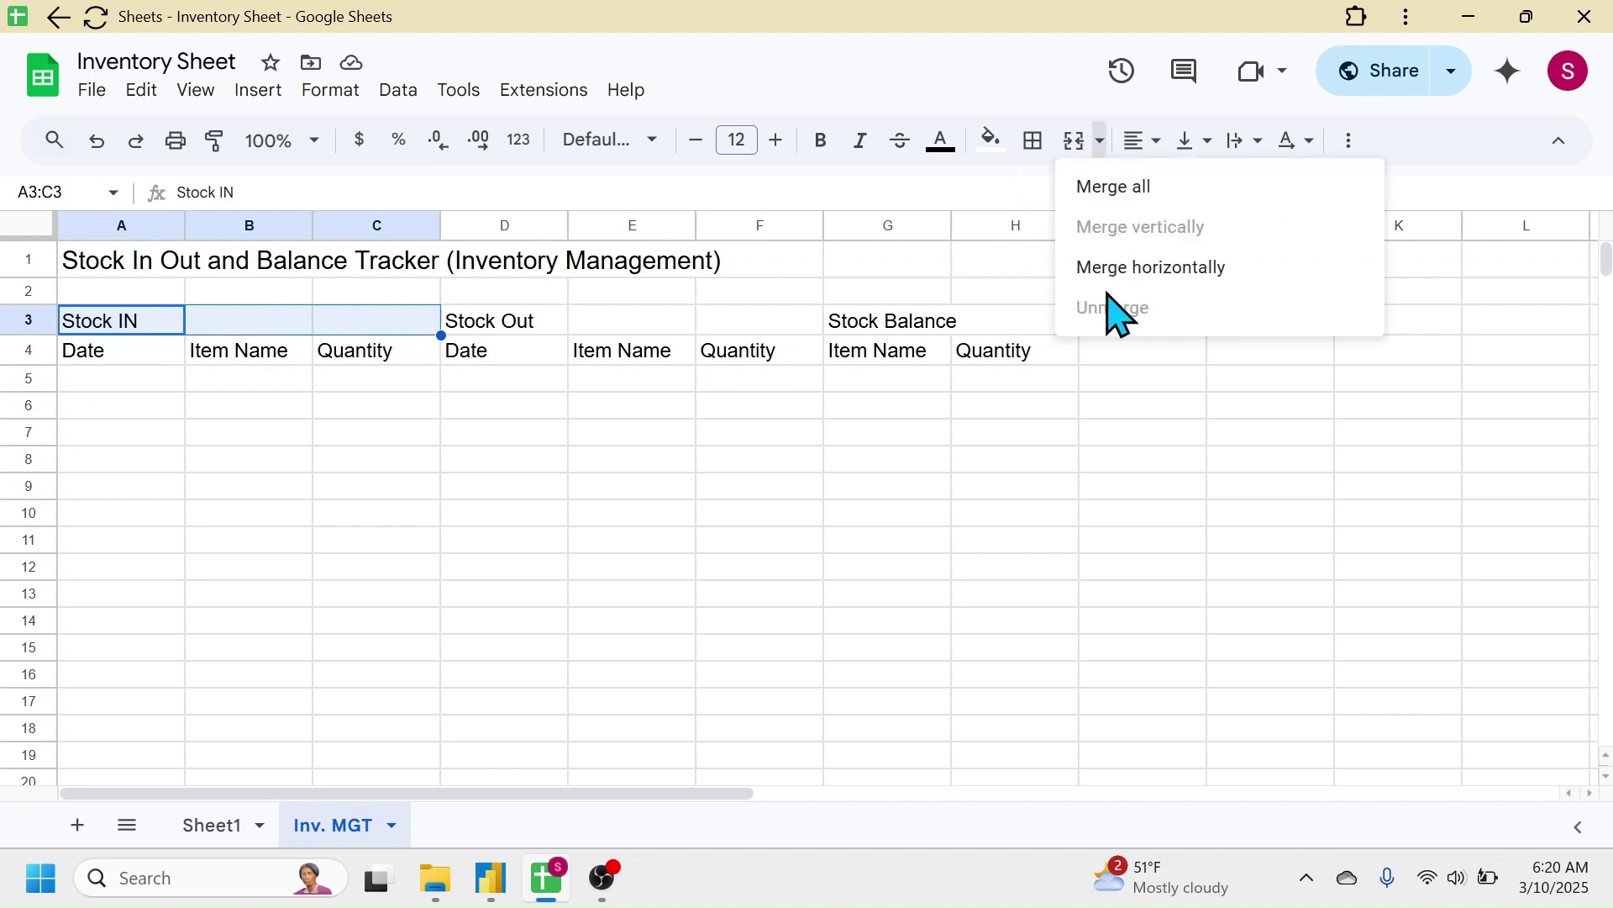
left_click(1114, 187)
left_click(1147, 153)
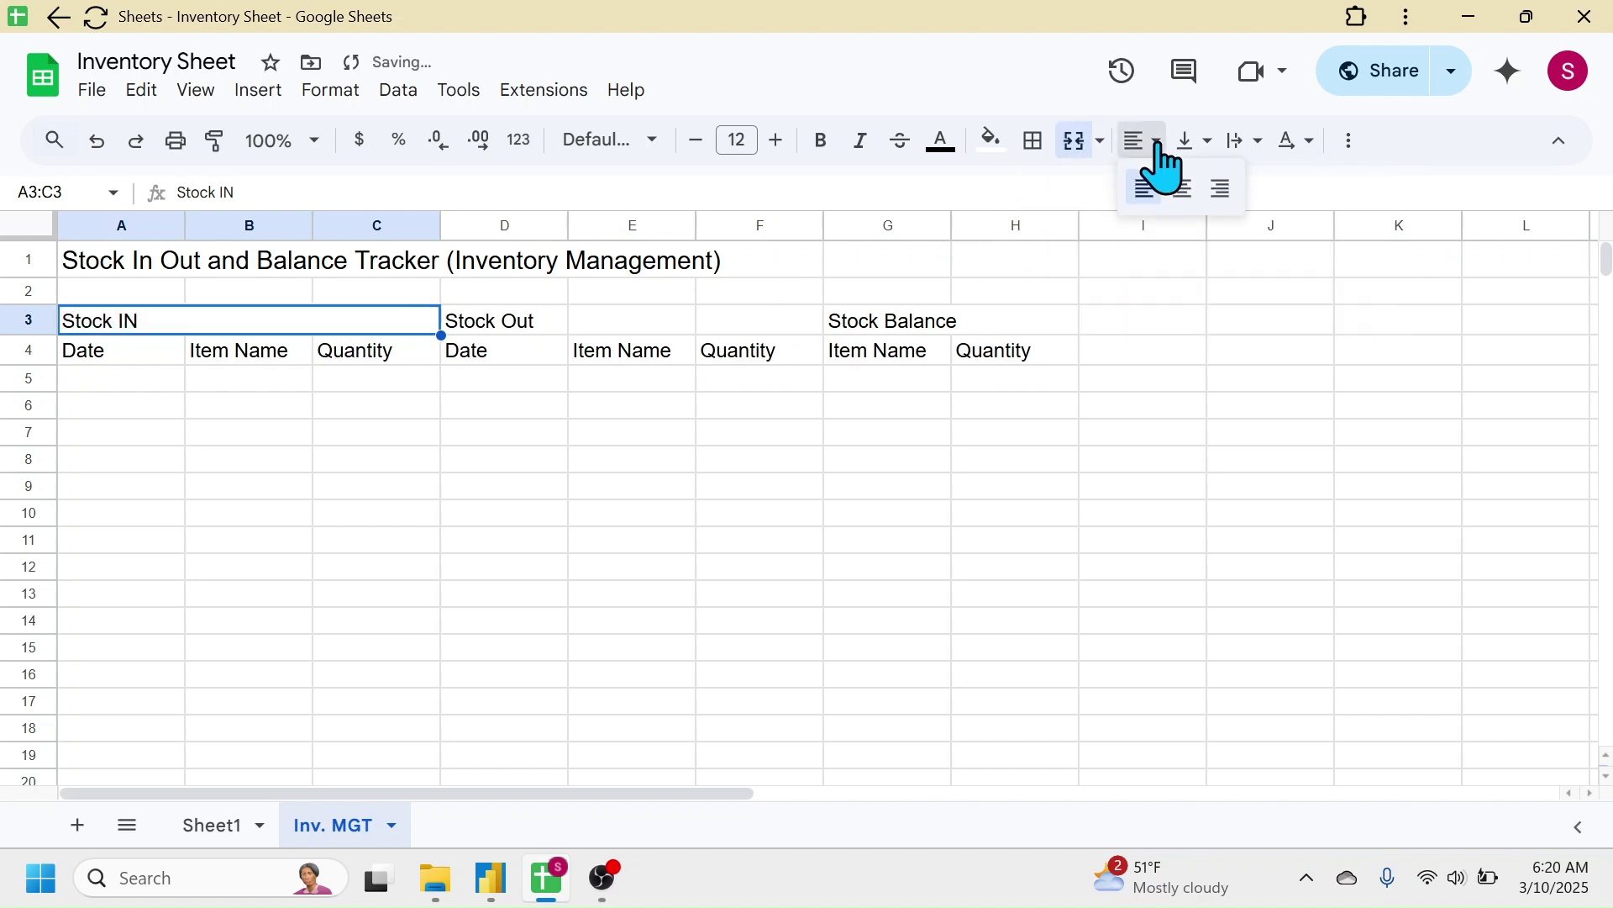
left_click(1177, 187)
- Merge D3:F3 and centre the Stock Out title
left_click(528, 329)
left_click_drag(527, 327, 728, 320)
left_click(1078, 140)
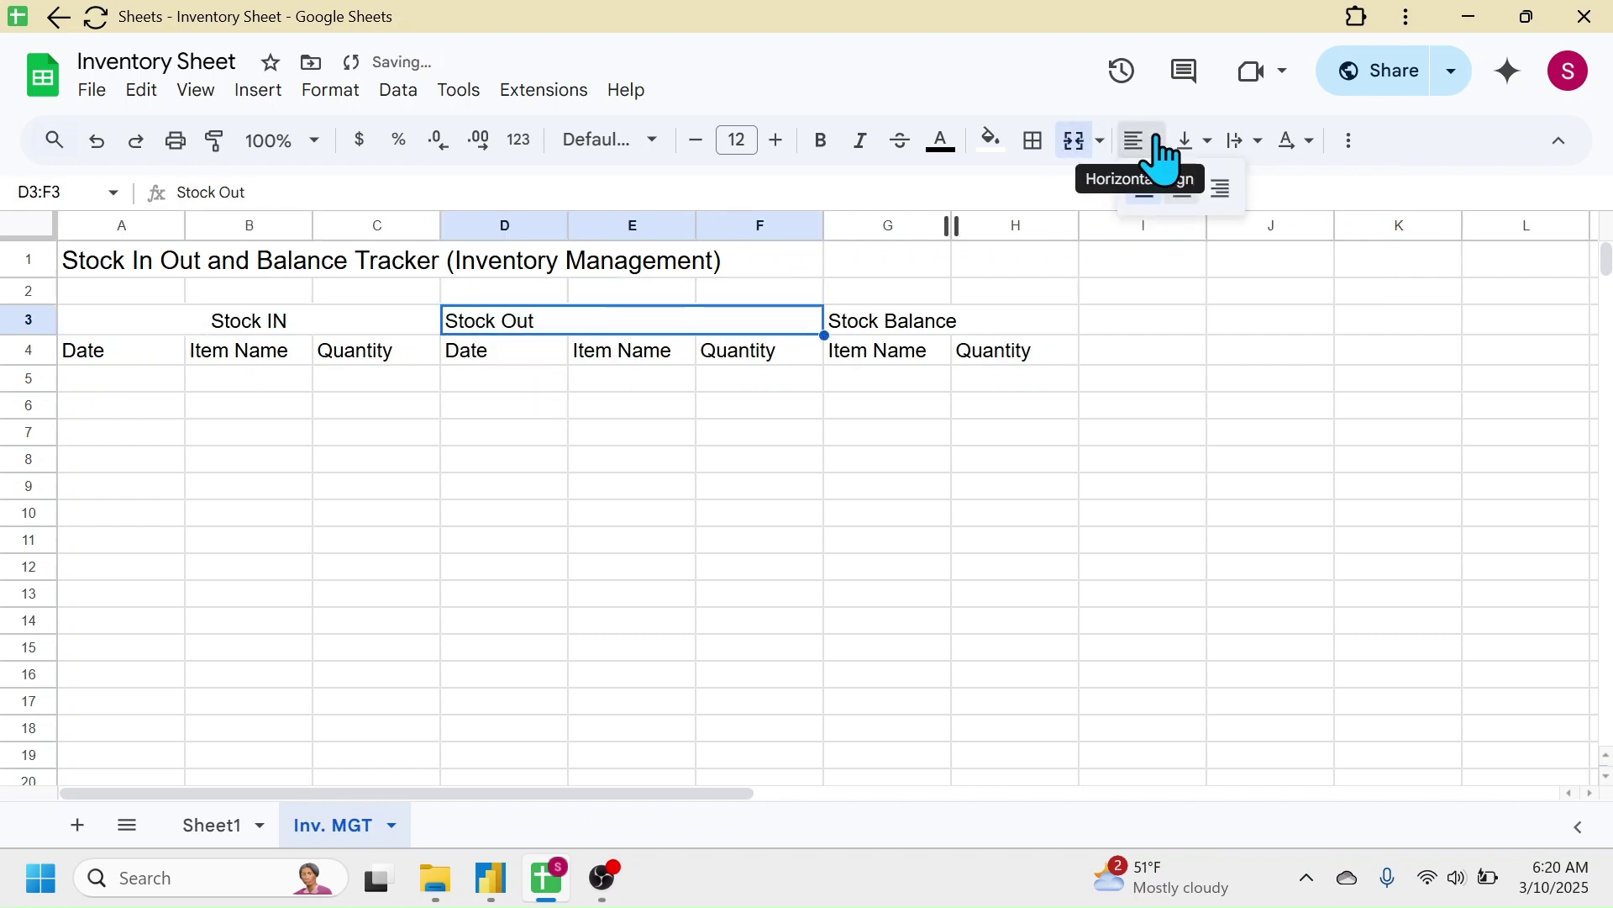
left_click(1163, 156)
left_click(1177, 187)
- Merge G3:H3 and centre the Stock Balance title
left_click(807, 674)
left_click_drag(889, 328, 994, 337)
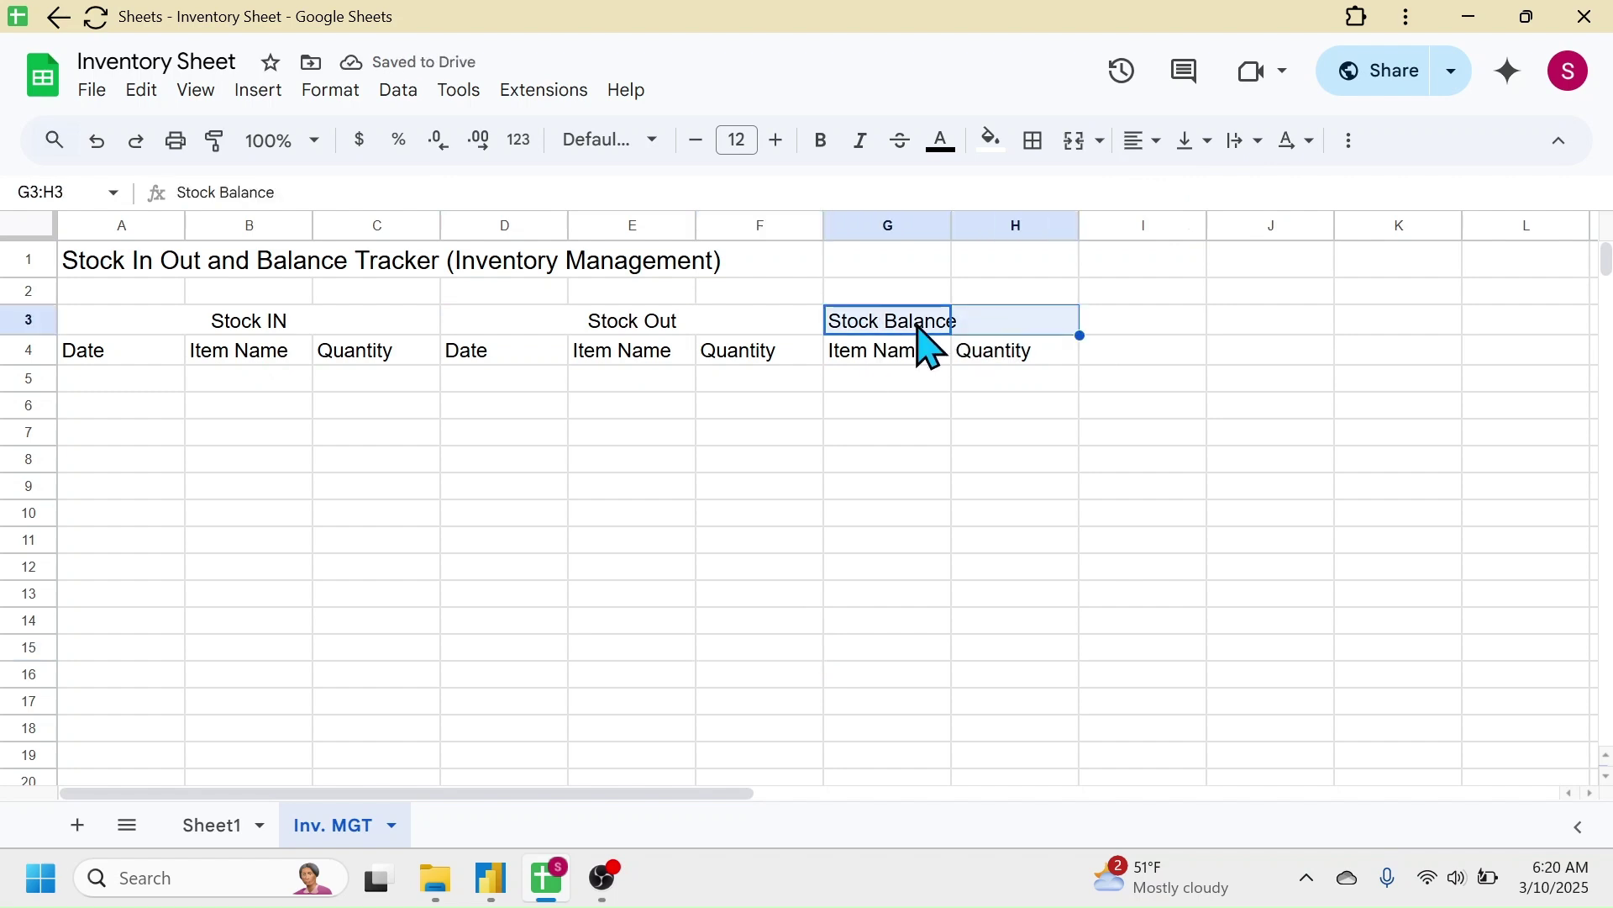
left_click(1084, 144)
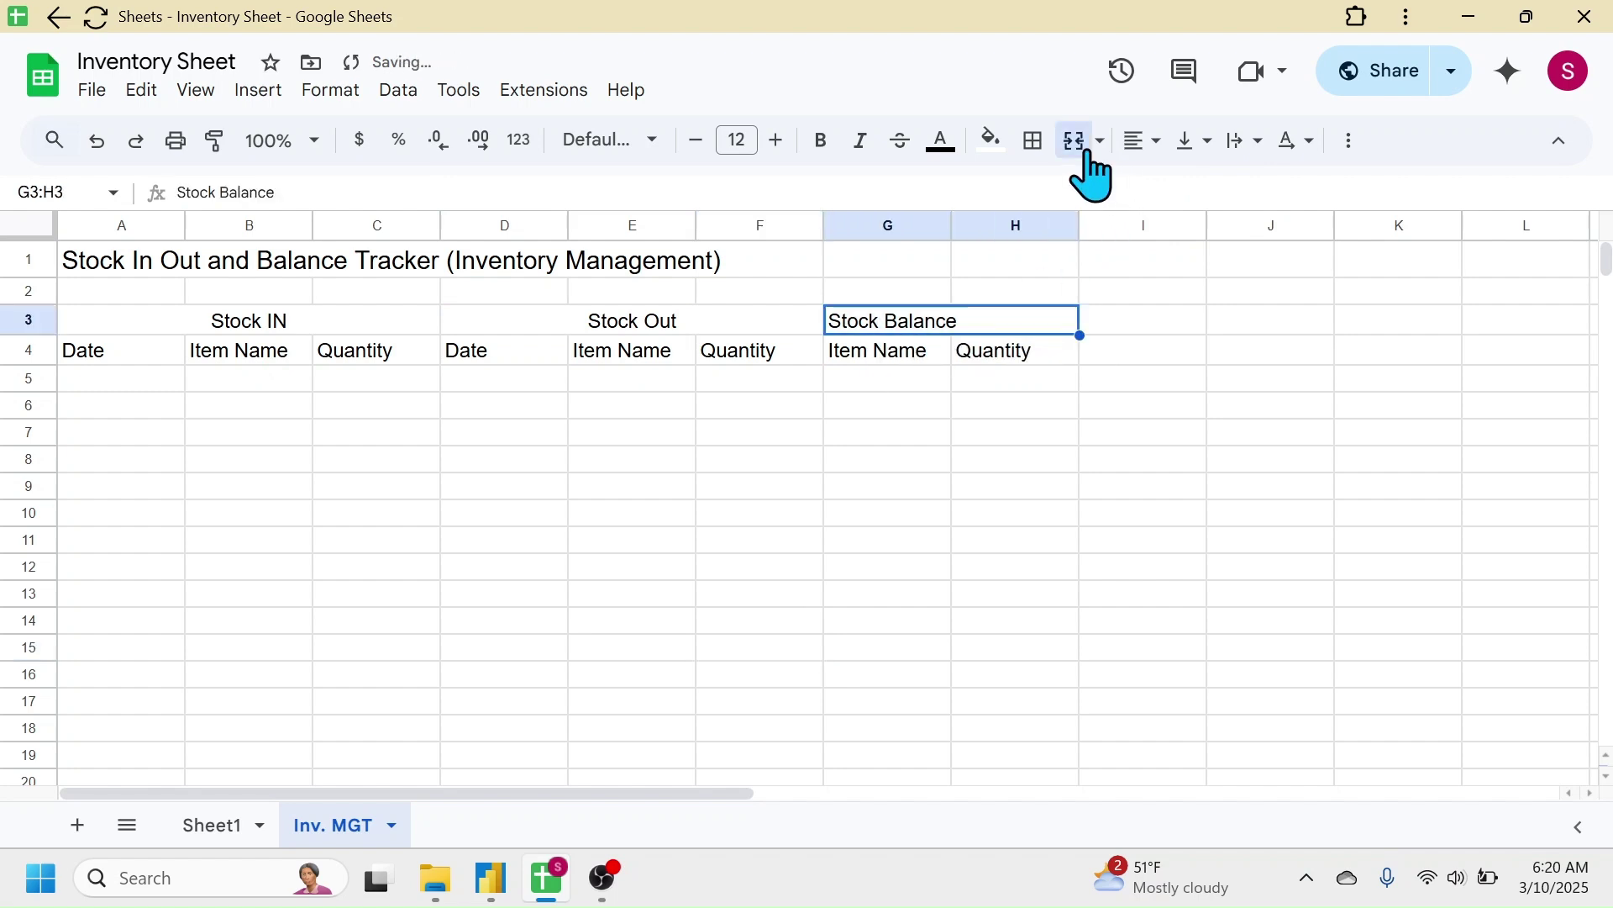
left_click(1153, 153)
left_click(1178, 186)
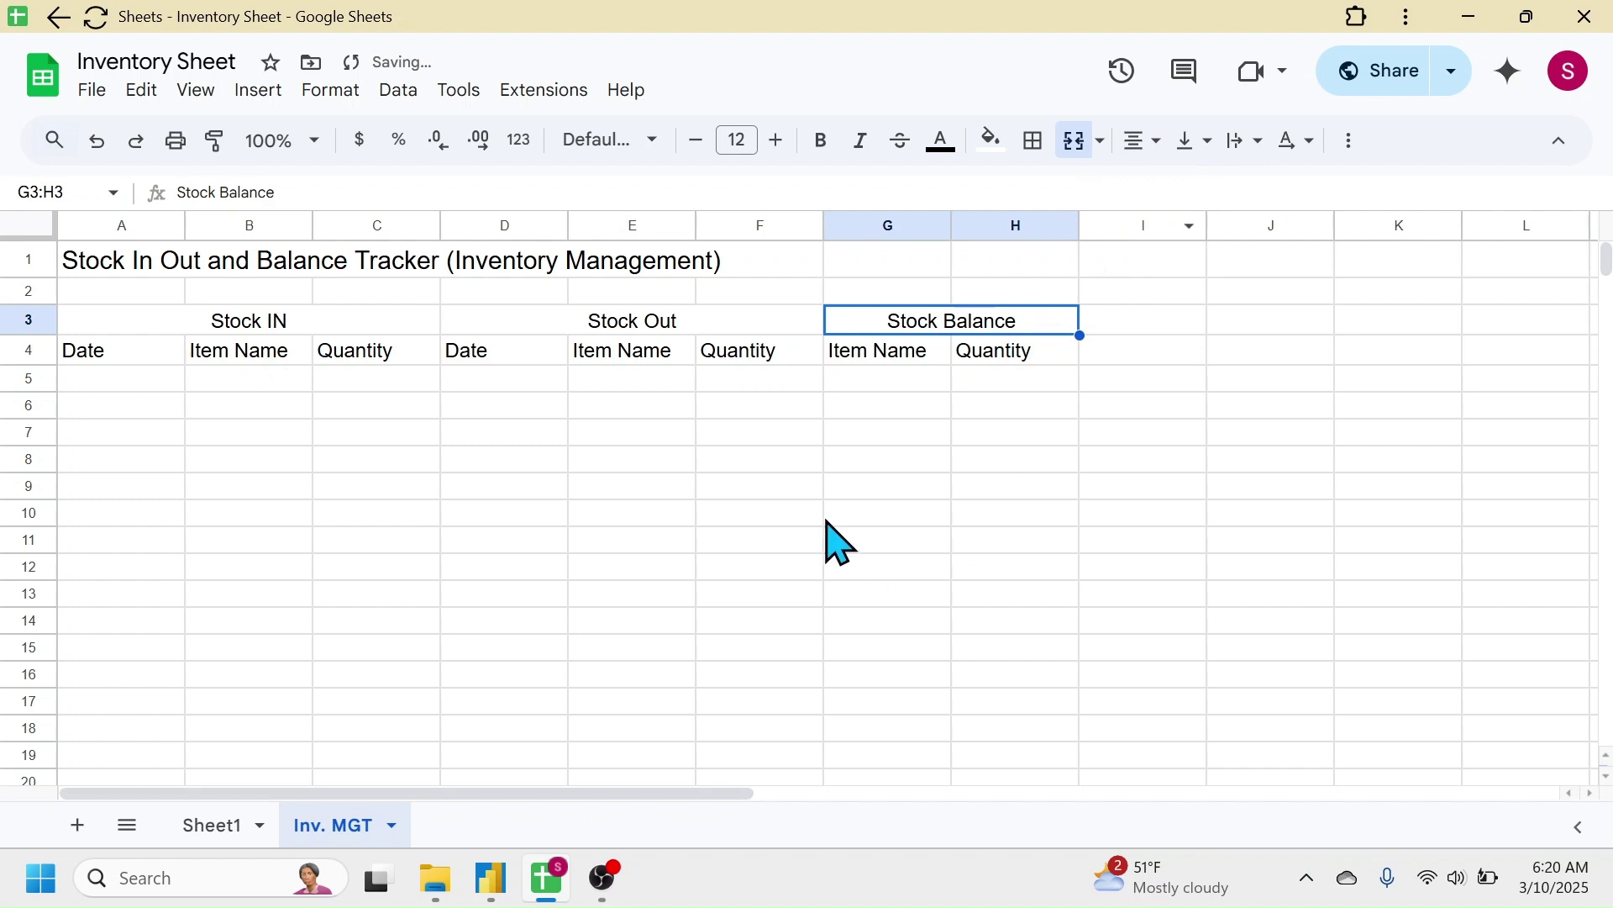
left_click(761, 460)
left_click(279, 323)
- Fill the Stock IN header block A3:C4 light blue
left_click(283, 358, "shift")
left_click(993, 141)
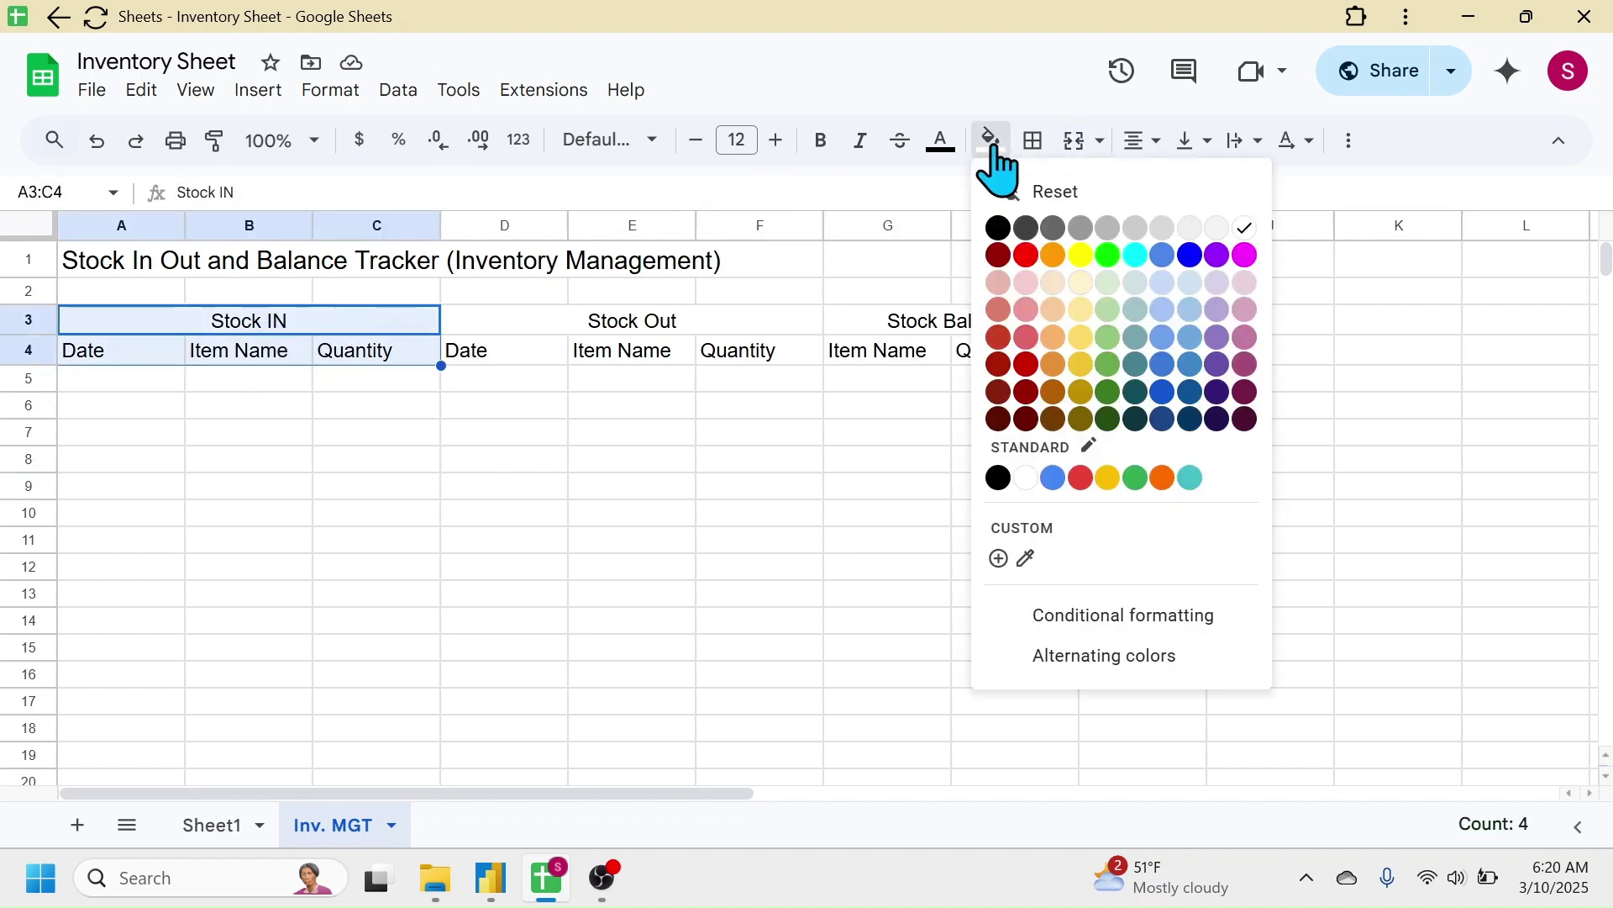
left_click(1188, 334)
- Fill the Stock Out header block D3:F4 red
left_click(689, 330)
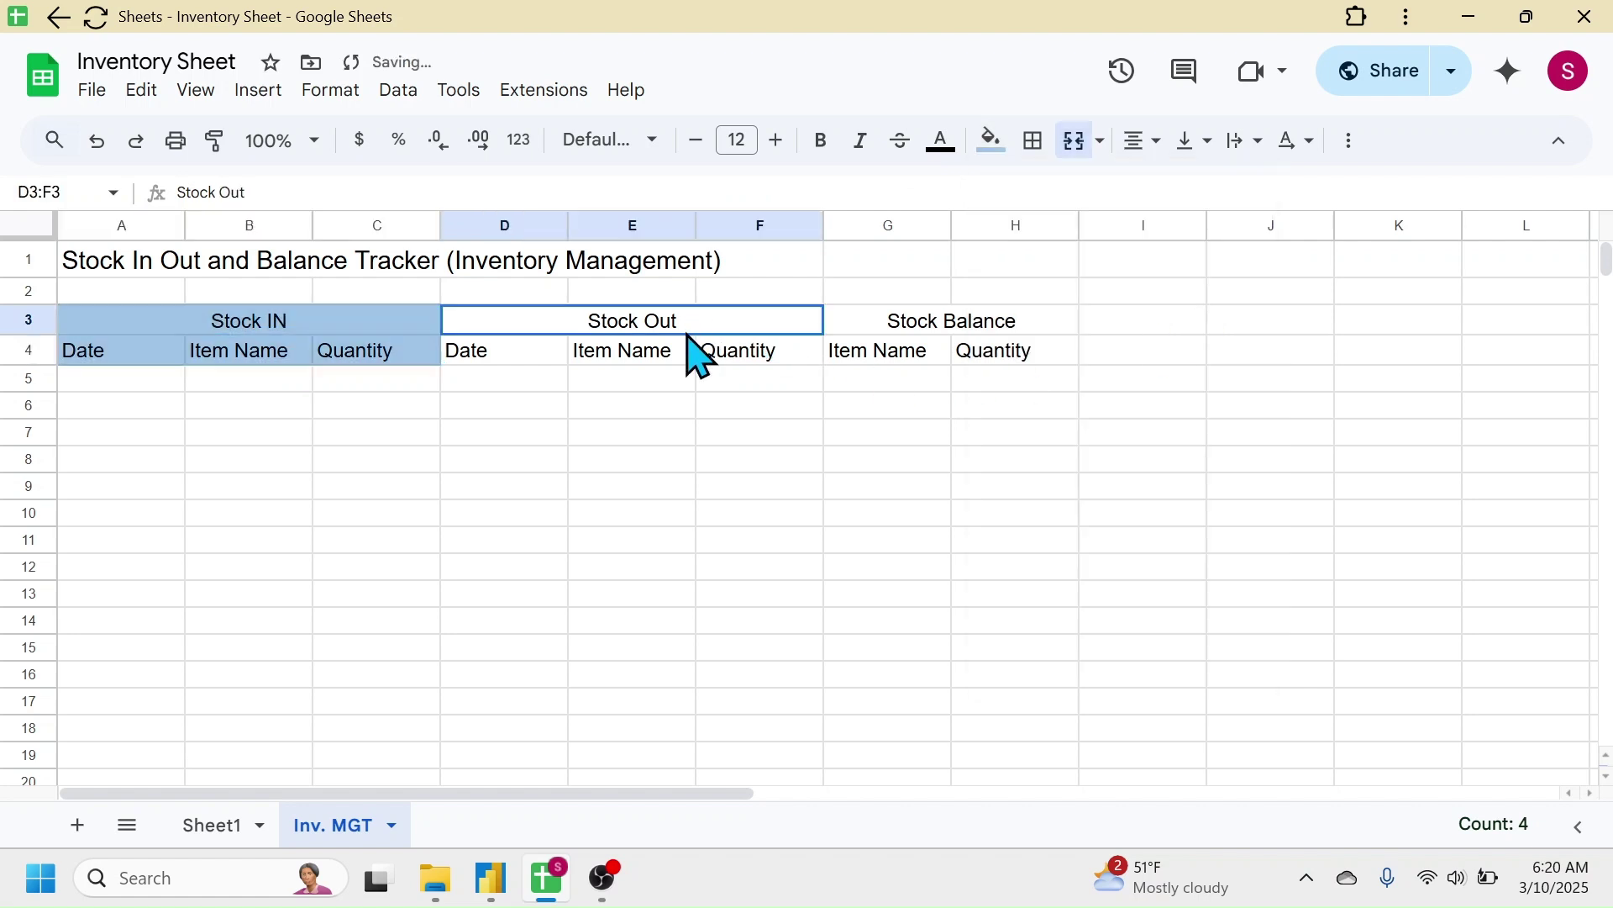
left_click(691, 353, "shift")
left_click(994, 142)
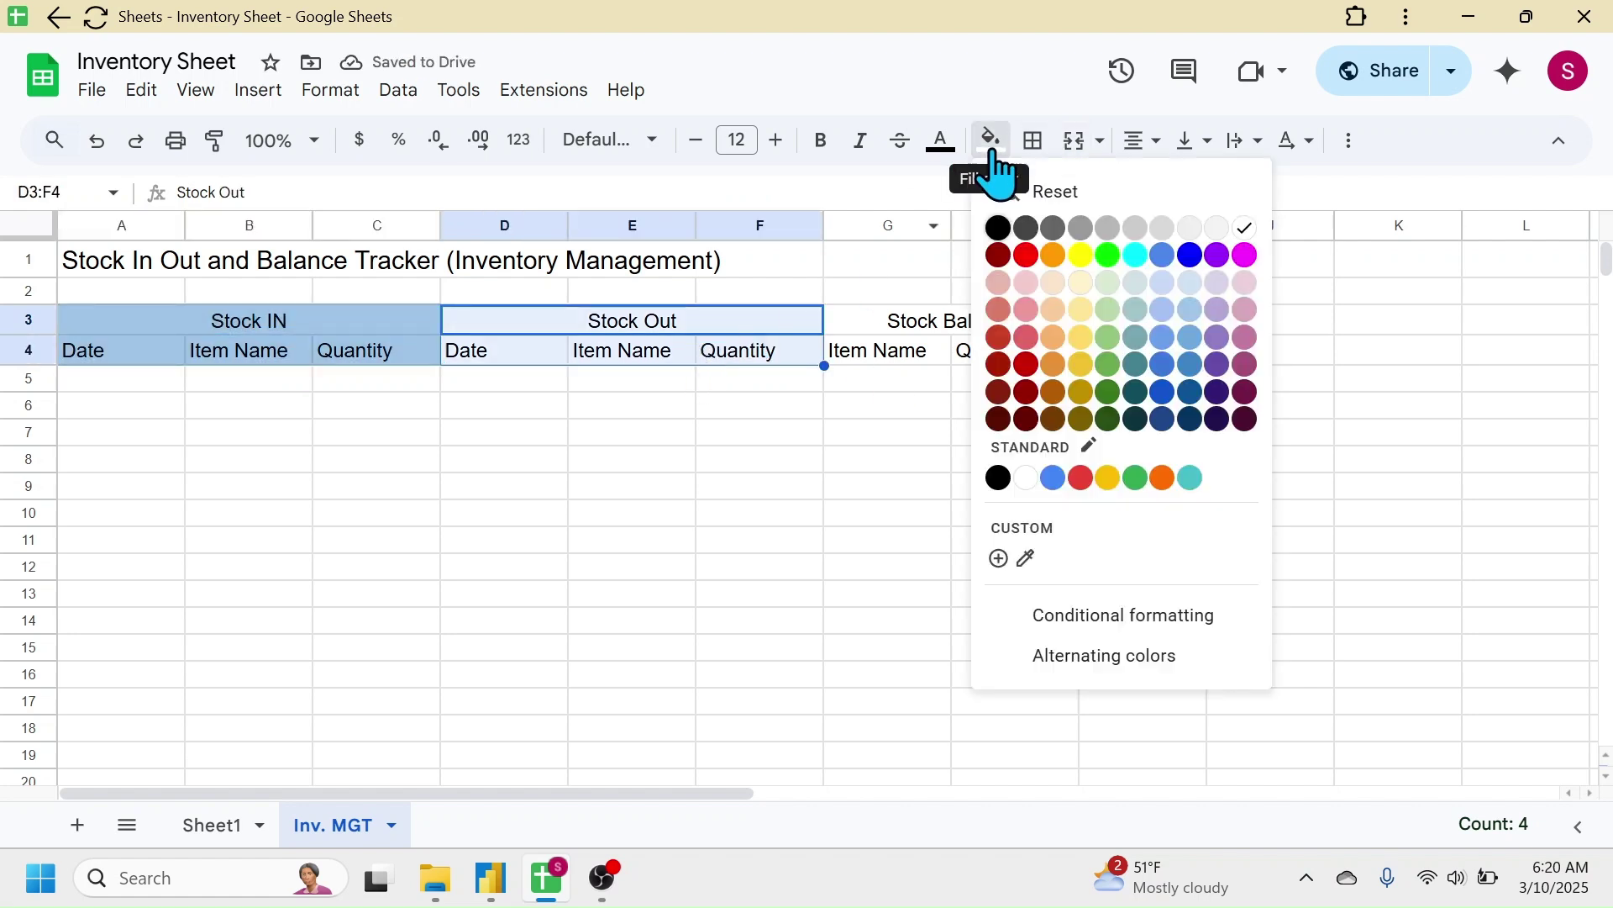
left_click(1028, 336)
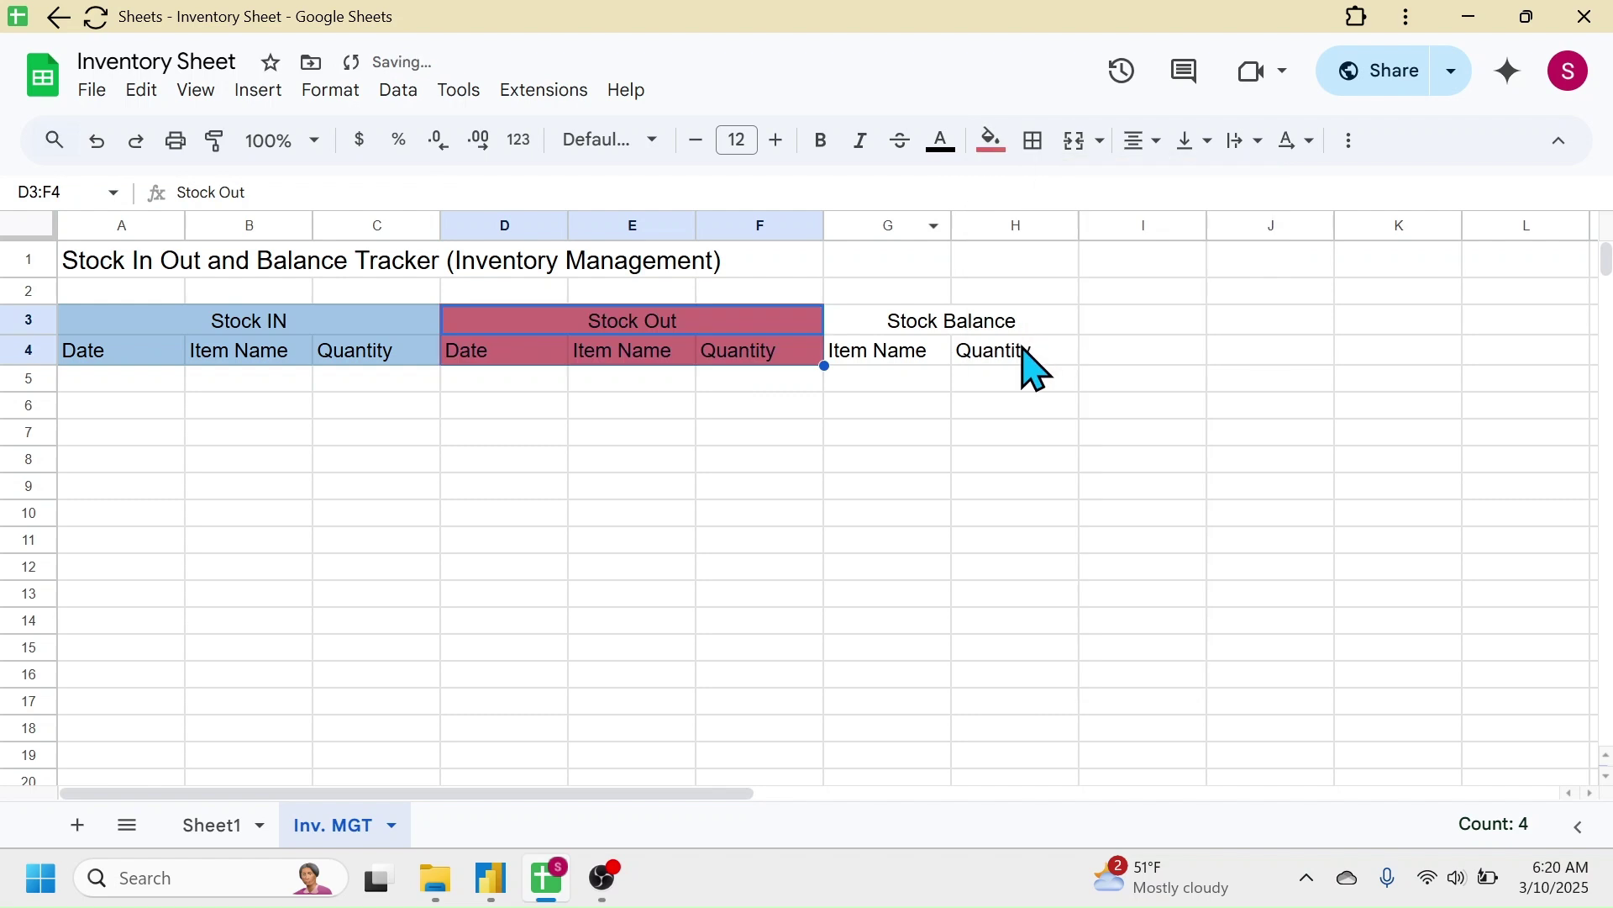
- Fill the Stock Balance header block G3:H4 light green and widen column E
left_click(811, 433)
left_click_drag(937, 319, 932, 353)
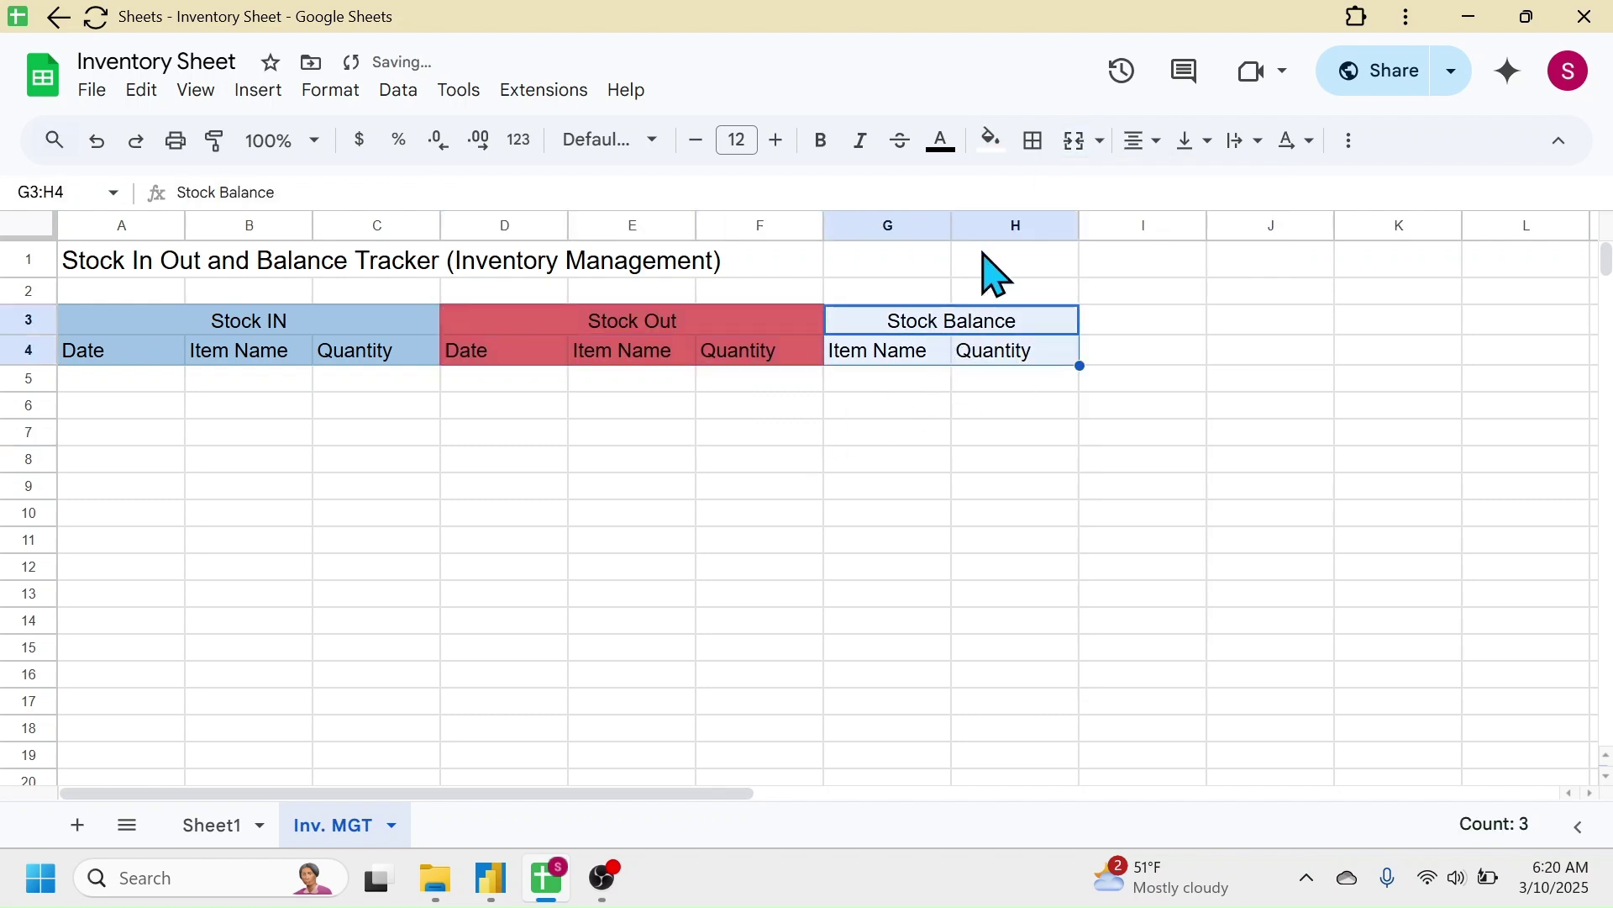
left_click(993, 142)
left_click(1109, 336)
left_click(888, 433)
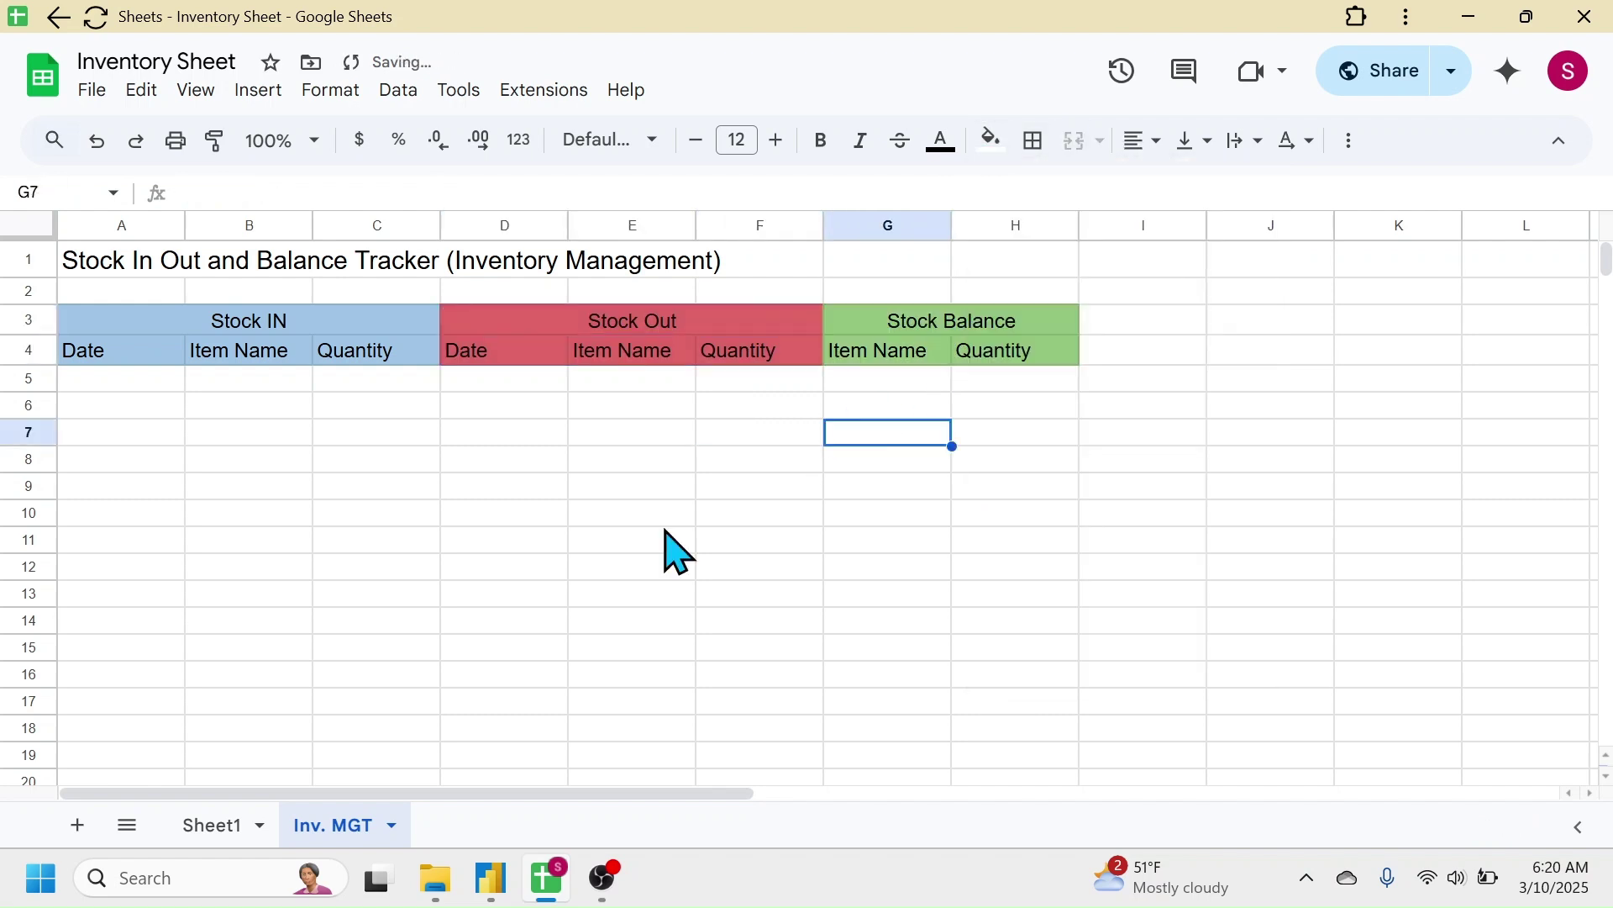
left_click_drag(695, 225, 778, 225)
- Widen column B and apply grey all-cell borders to A3:H16
left_click_drag(312, 225, 387, 225)
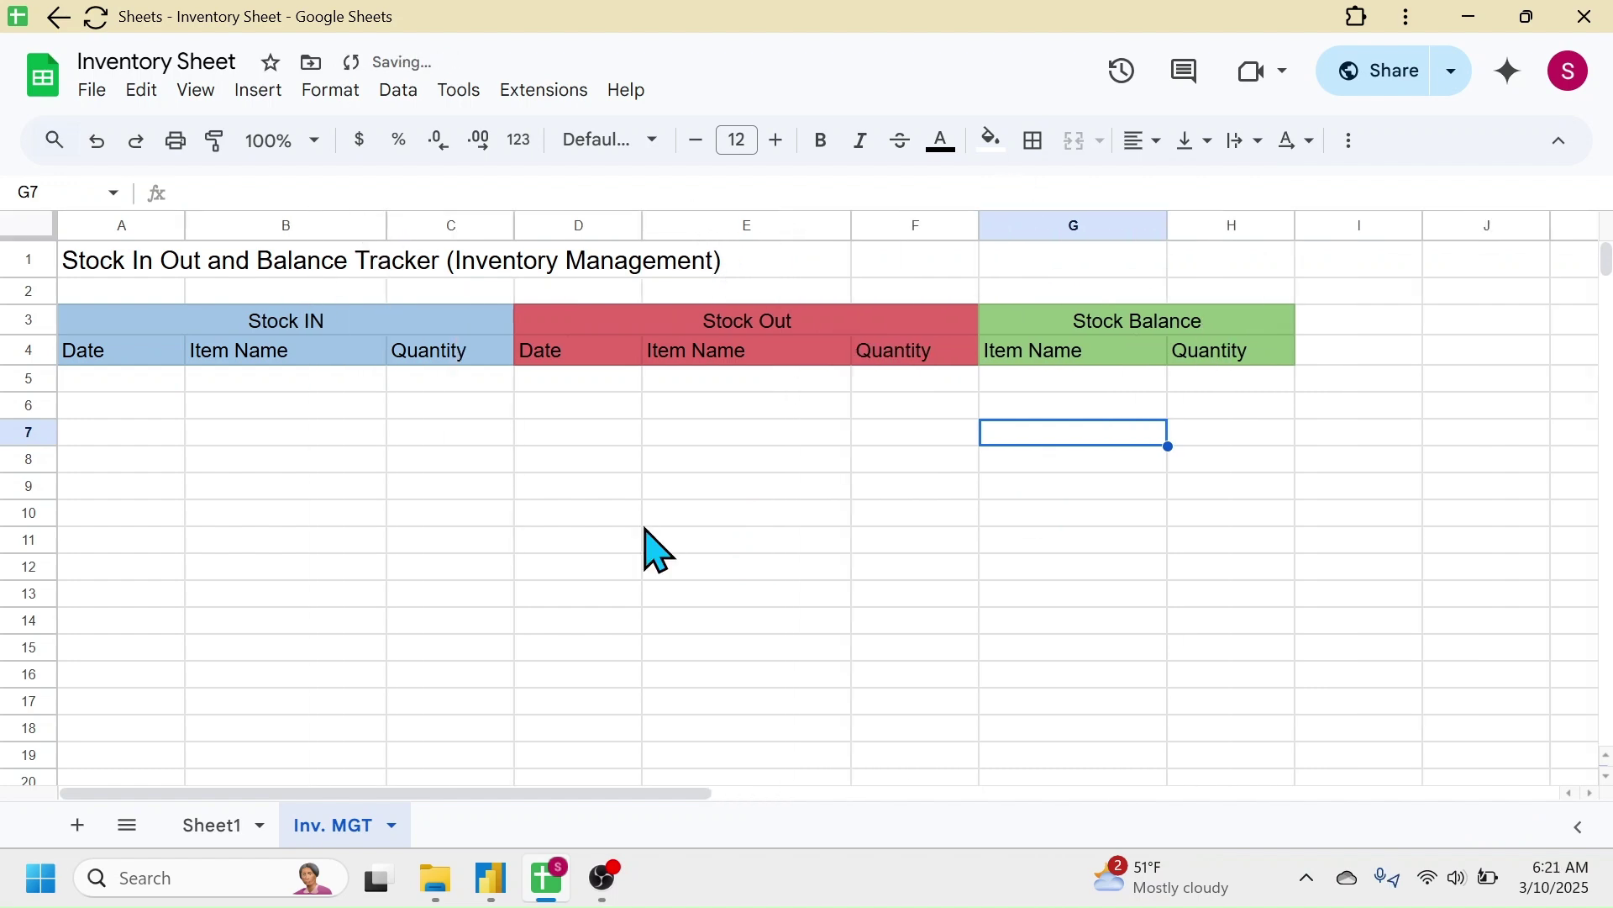
left_click_drag(119, 316, 1203, 703)
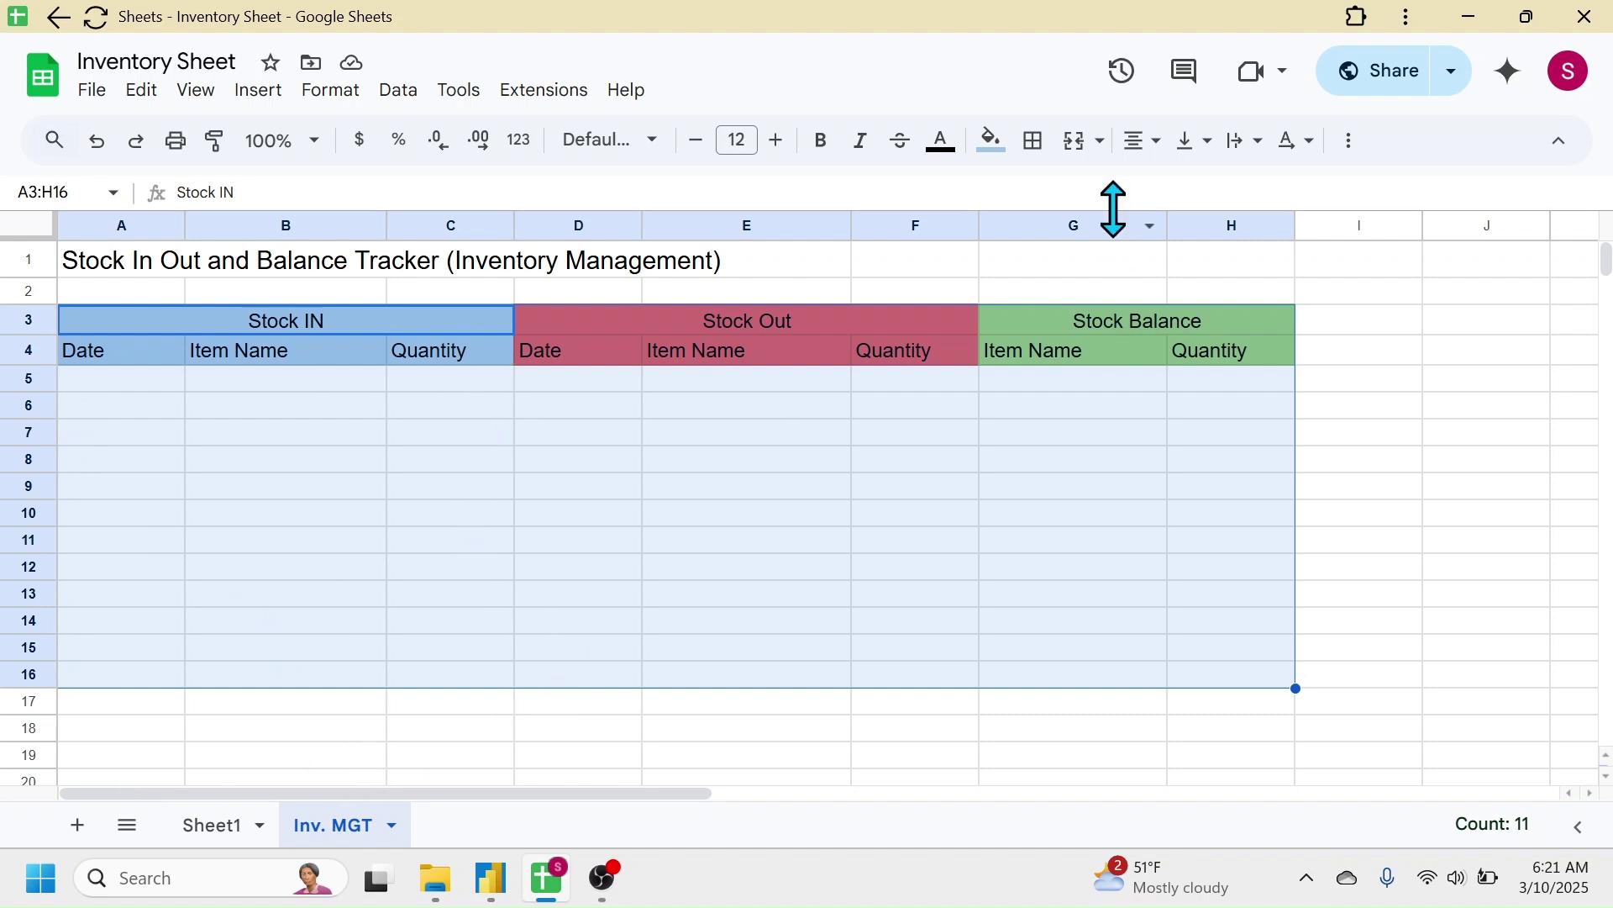
left_click(1037, 143)
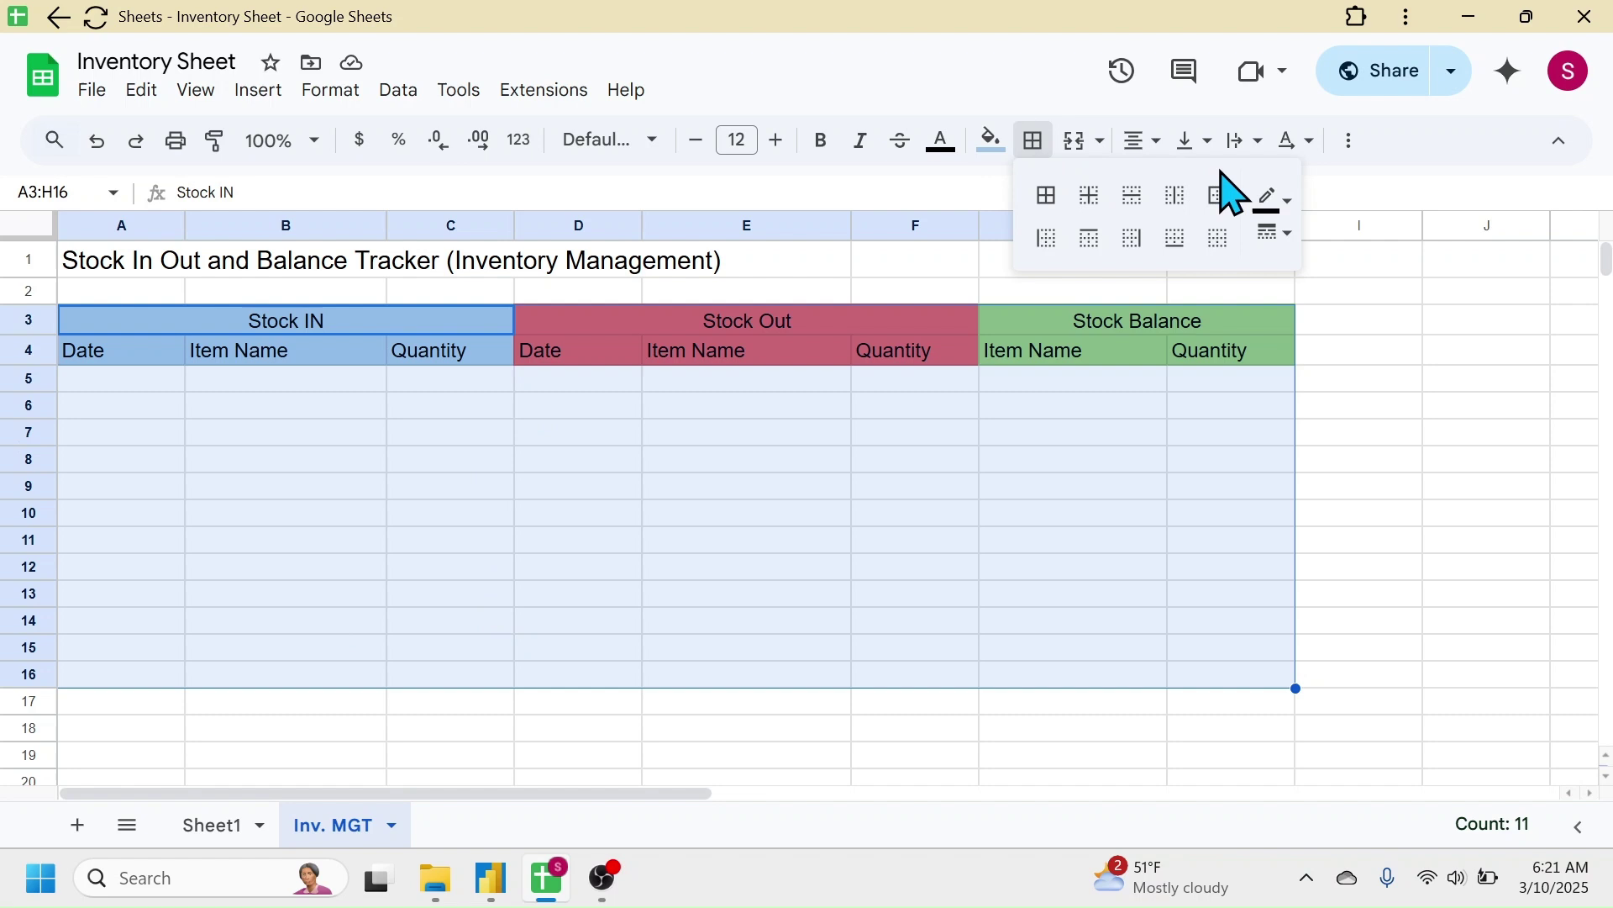
left_click(1289, 203)
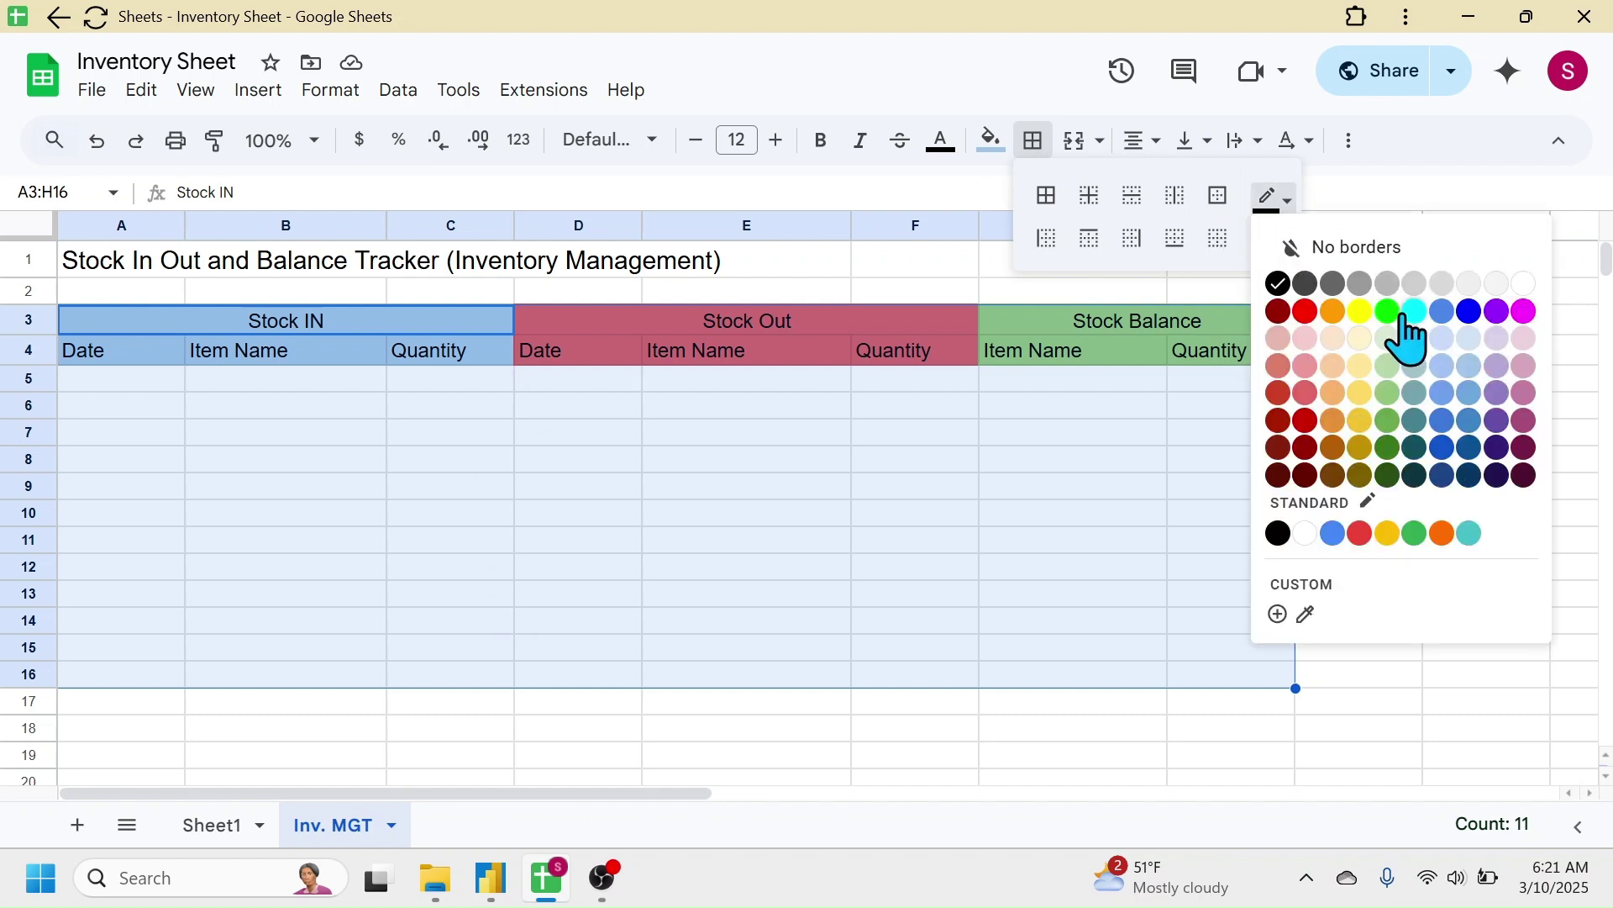
left_click(1361, 285)
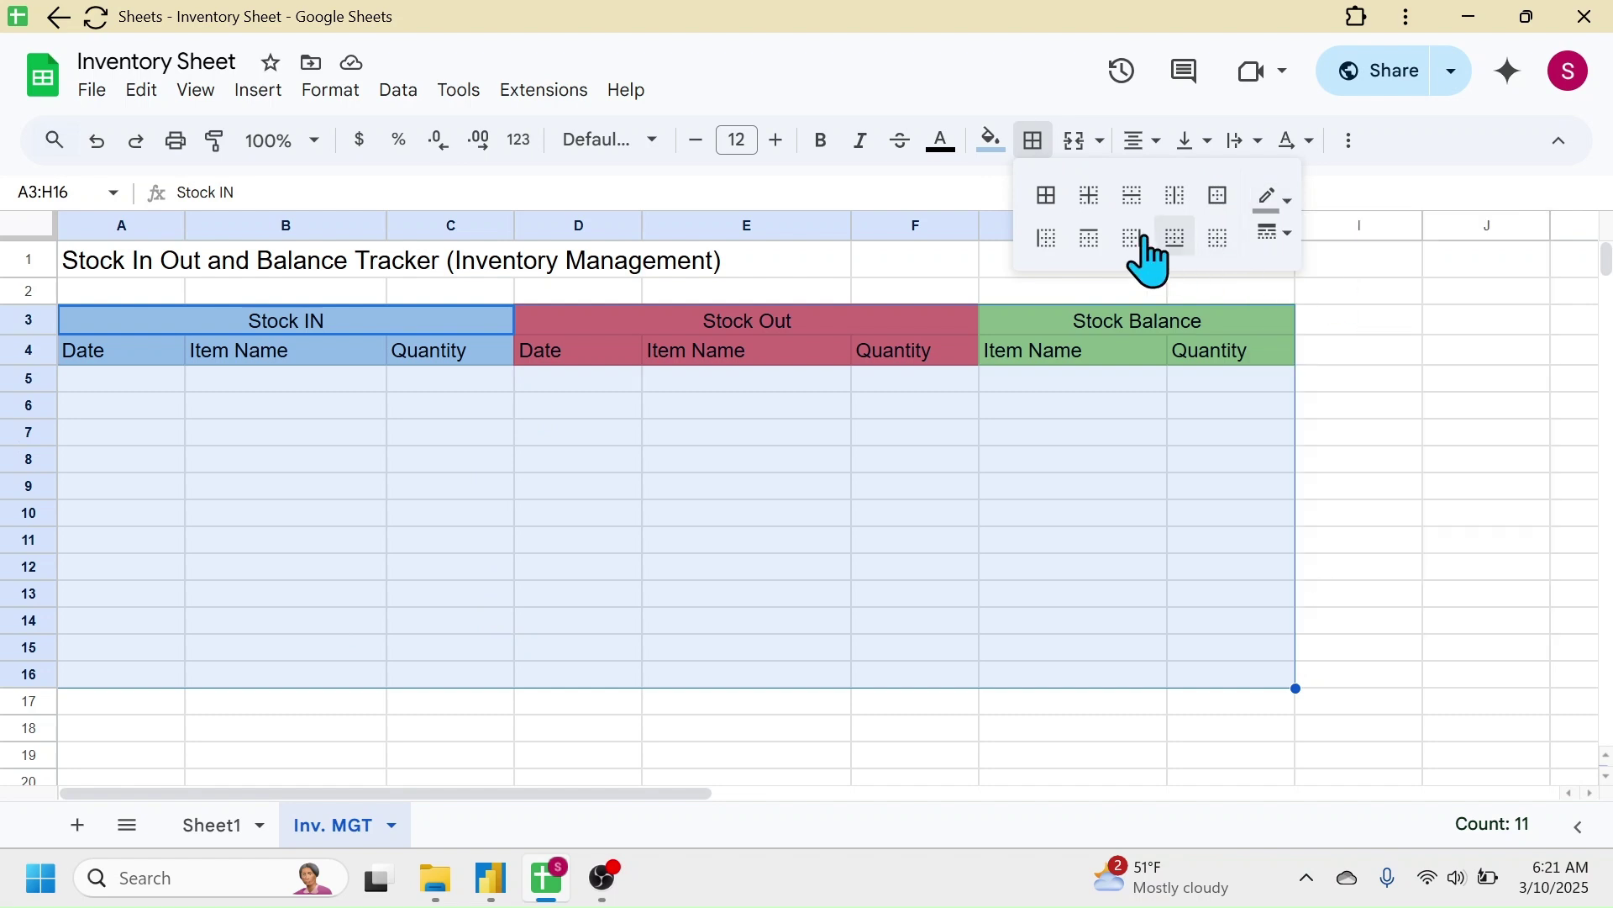
left_click(1048, 206)
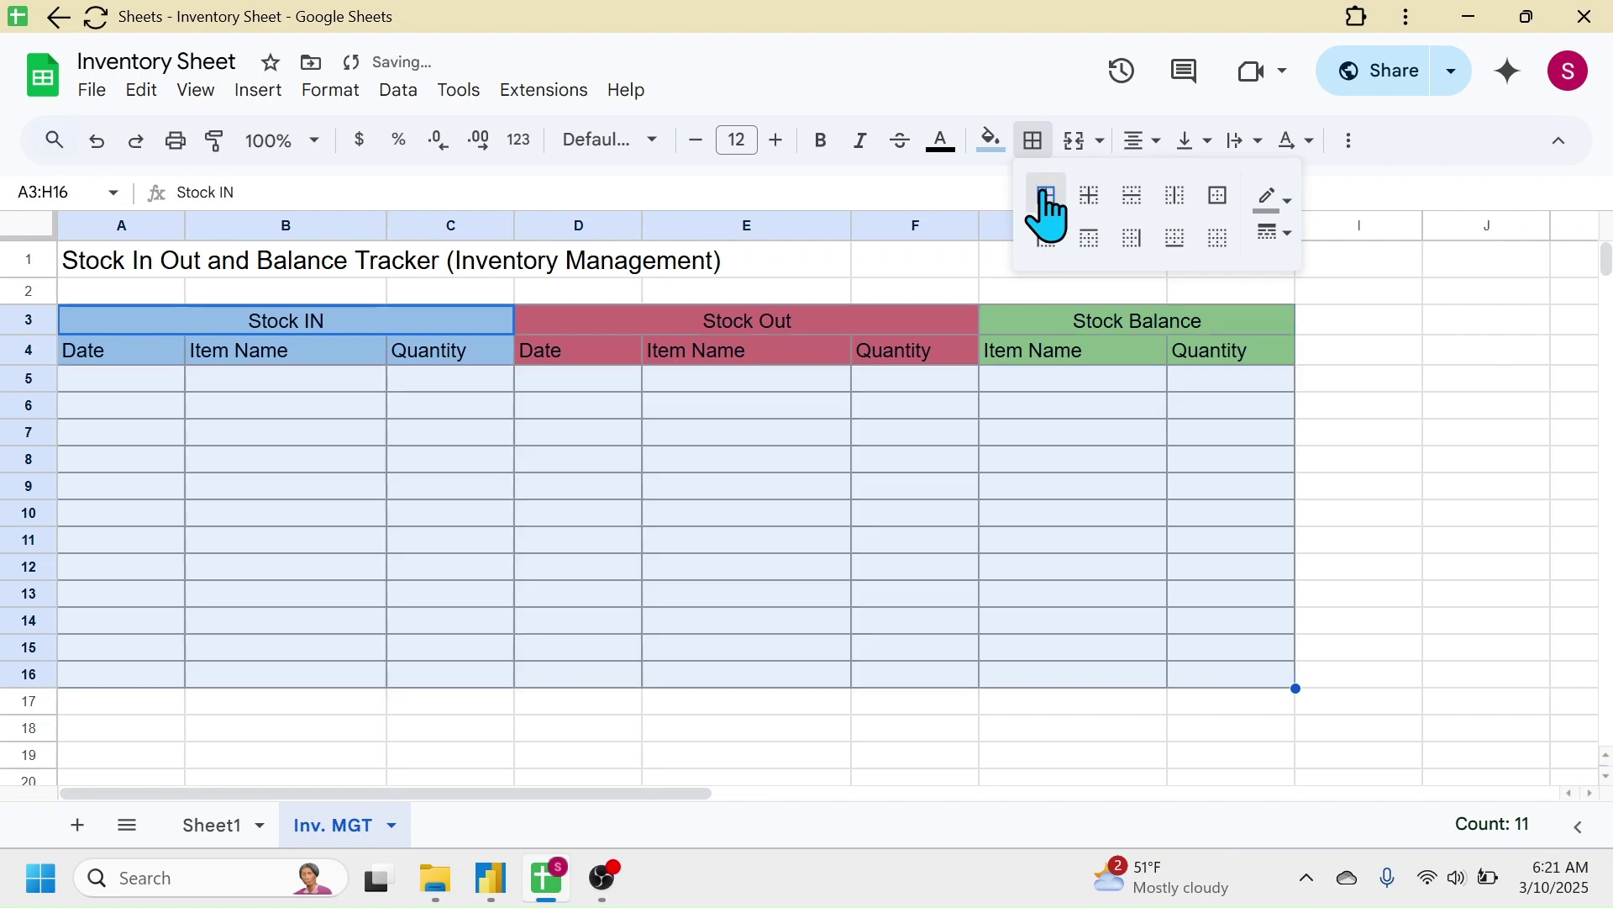
left_click(710, 514)
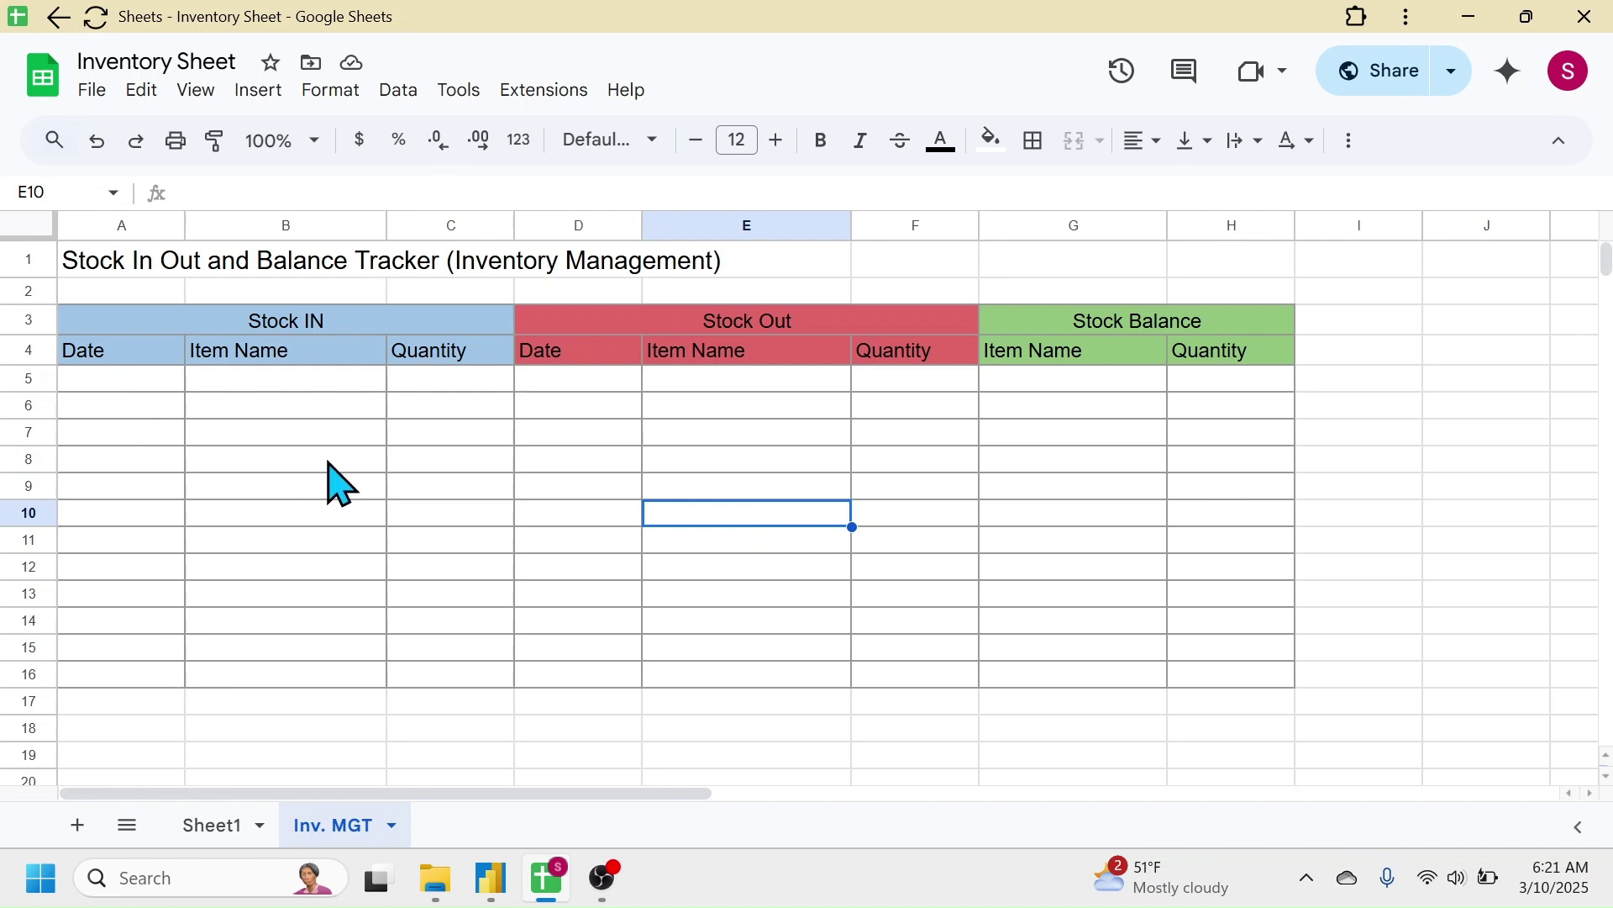
- Add an 'Is valid date' data validation rule to A5:A16 and check A5's date picker
left_click_drag(114, 380, 137, 682)
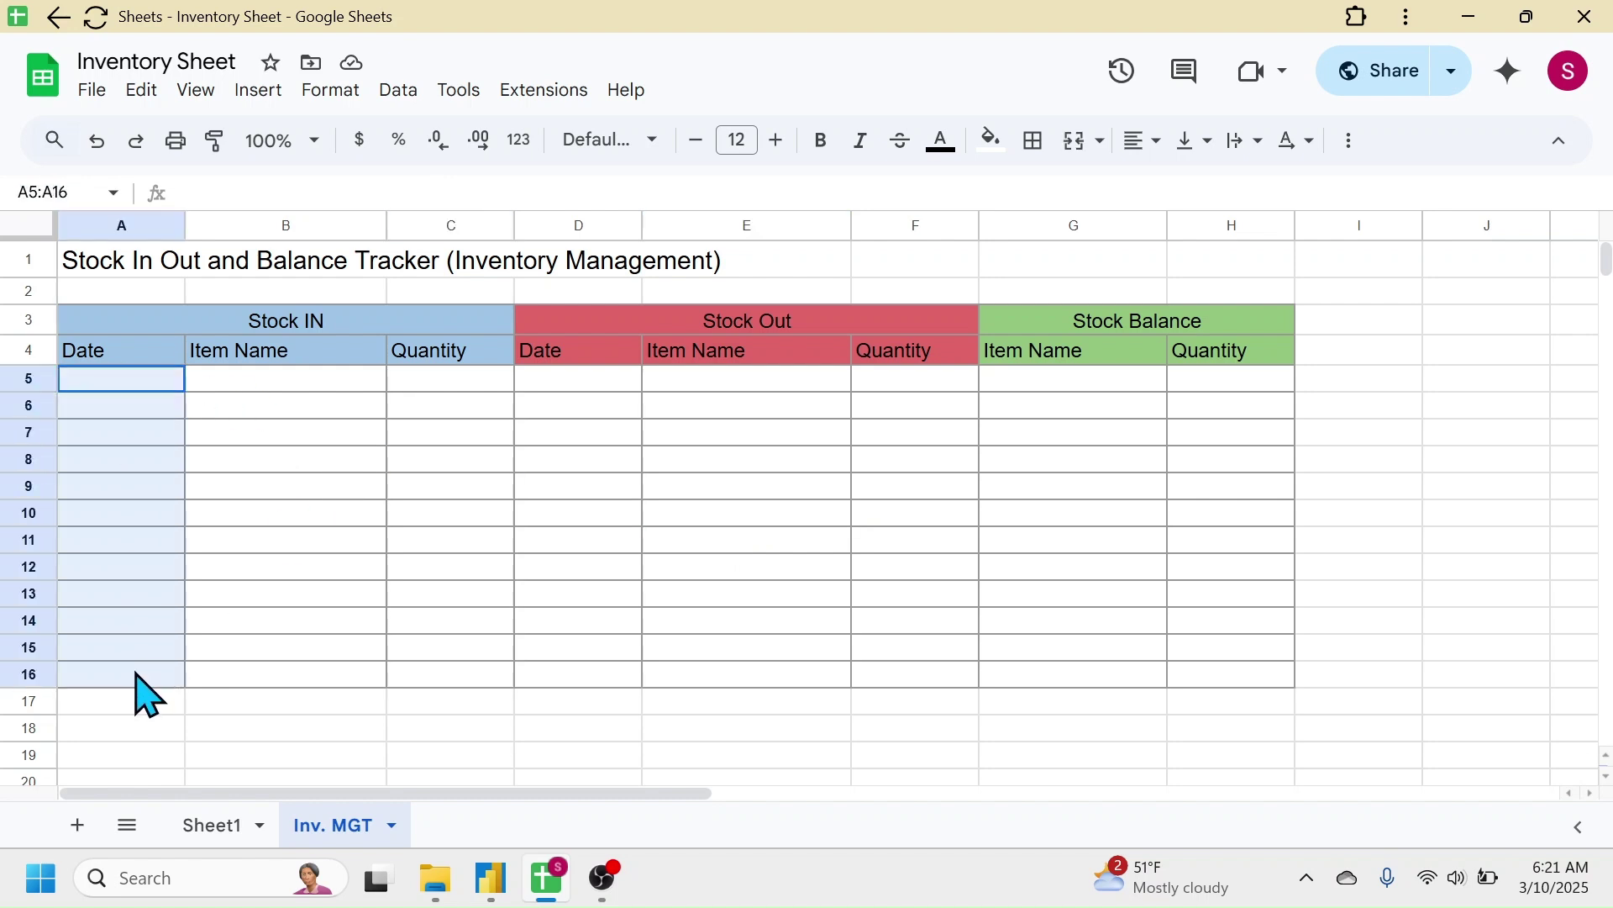
left_click(397, 91)
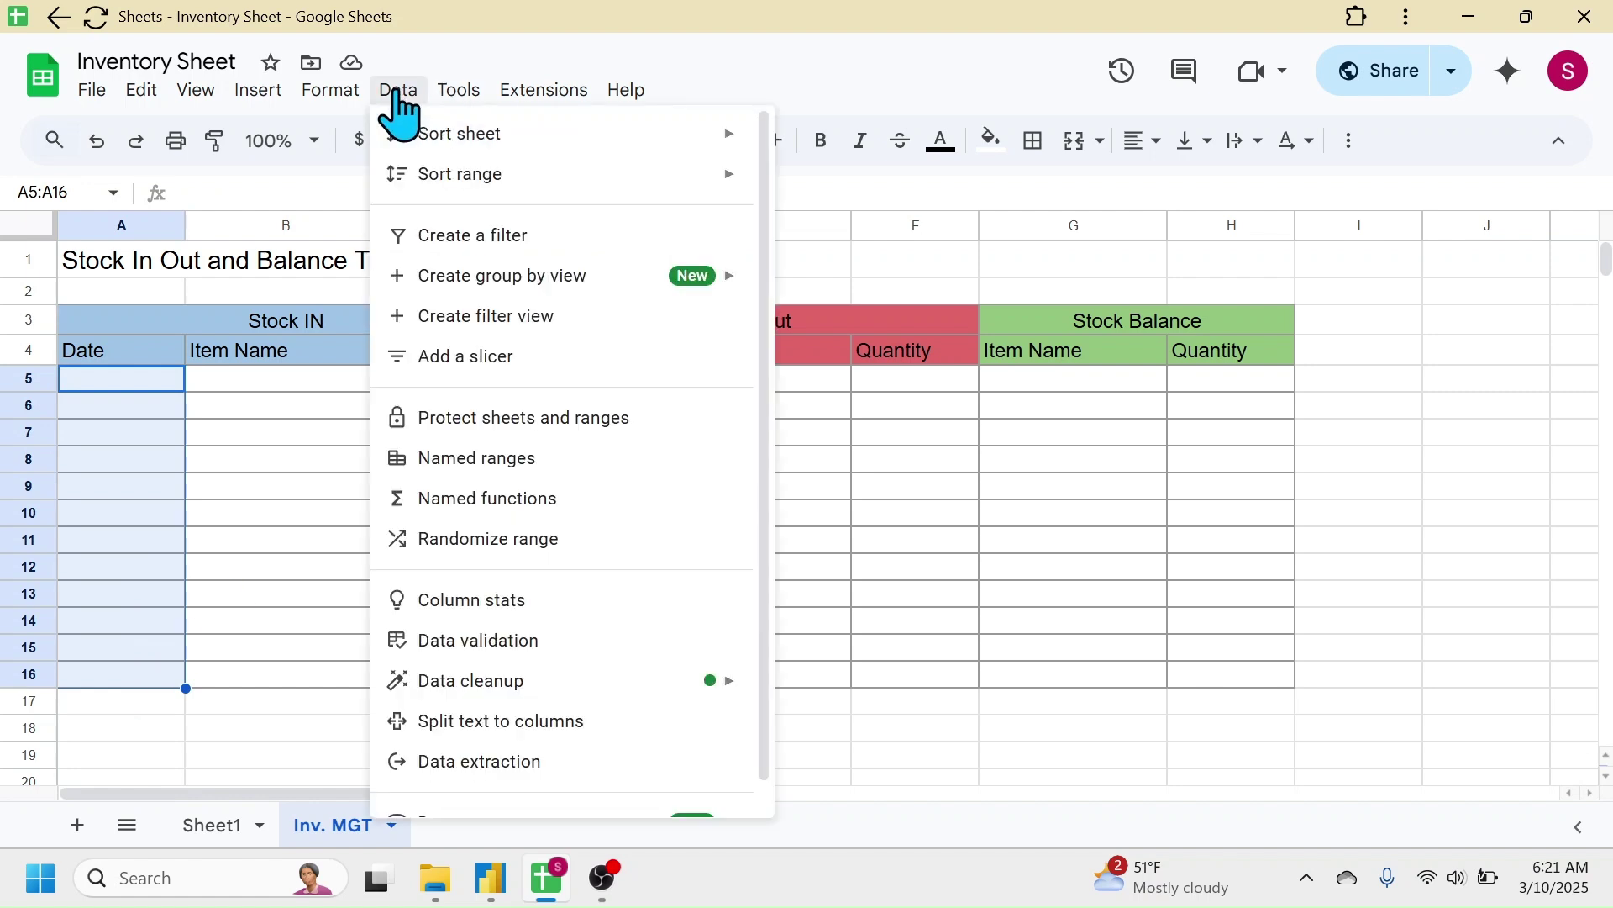
left_click(491, 642)
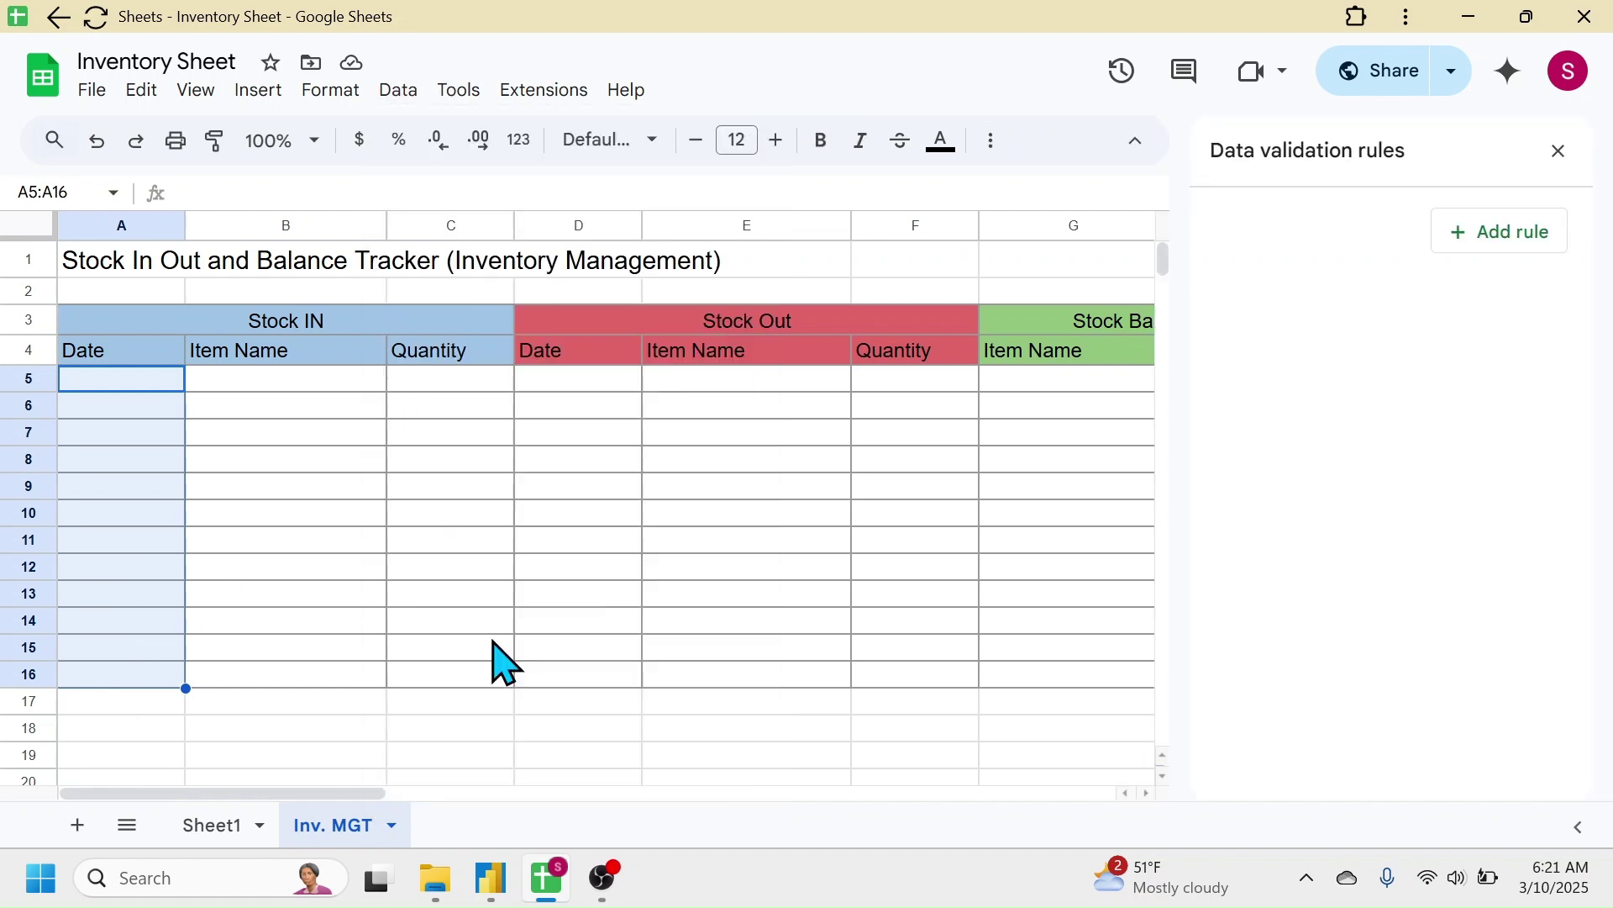
left_click(1504, 239)
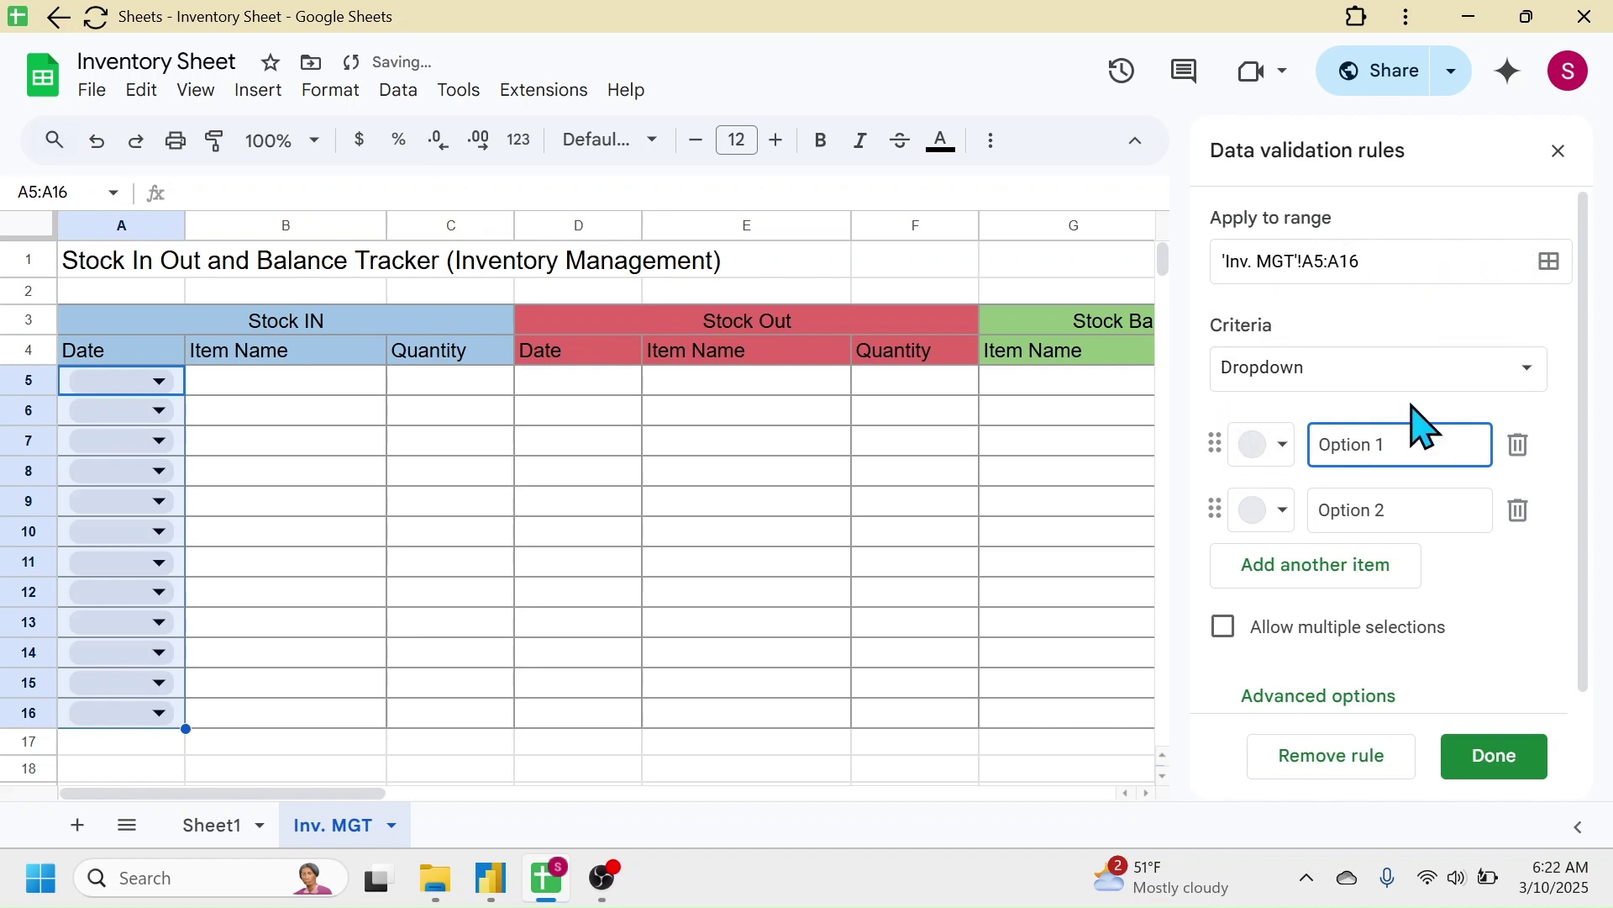
left_click(1527, 370)
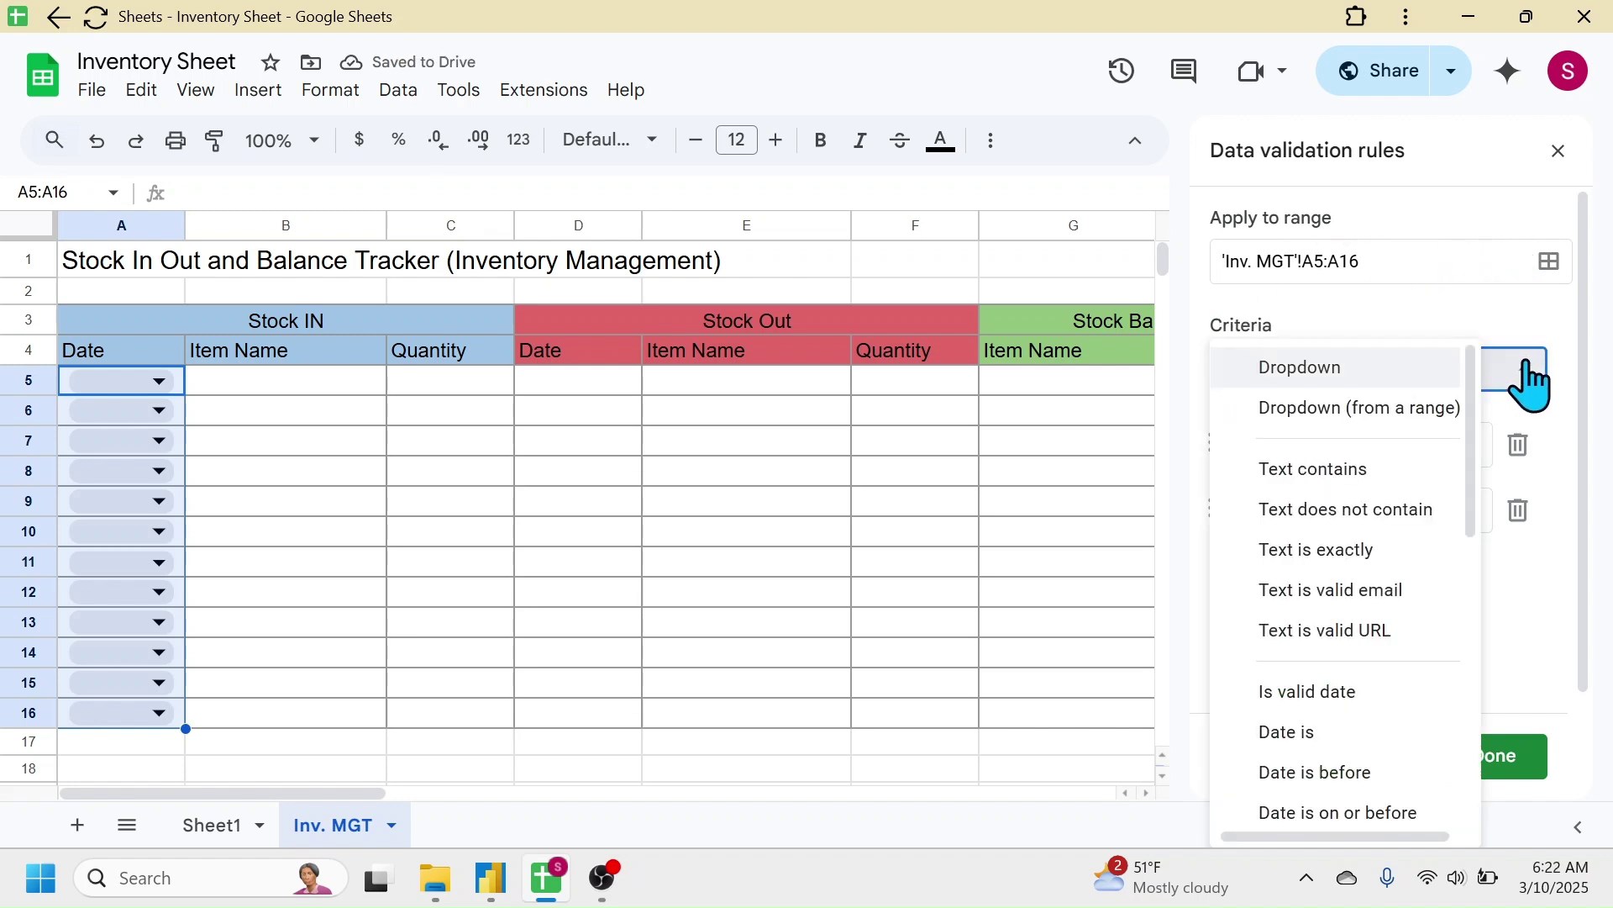
left_click(1325, 694)
left_click(1504, 769)
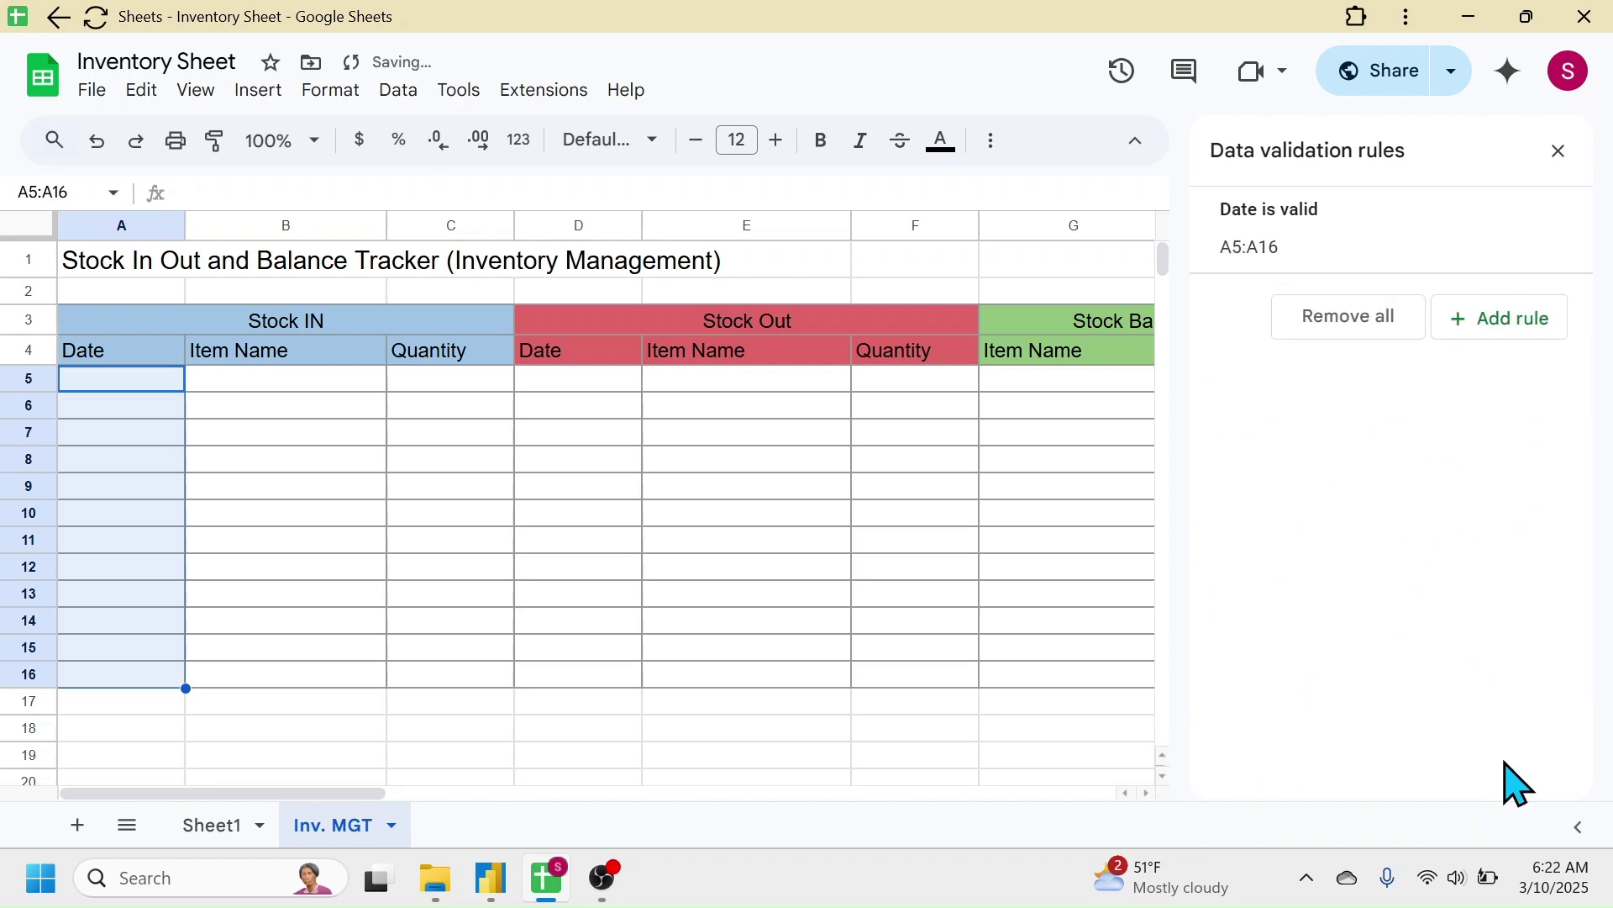
left_click(1565, 151)
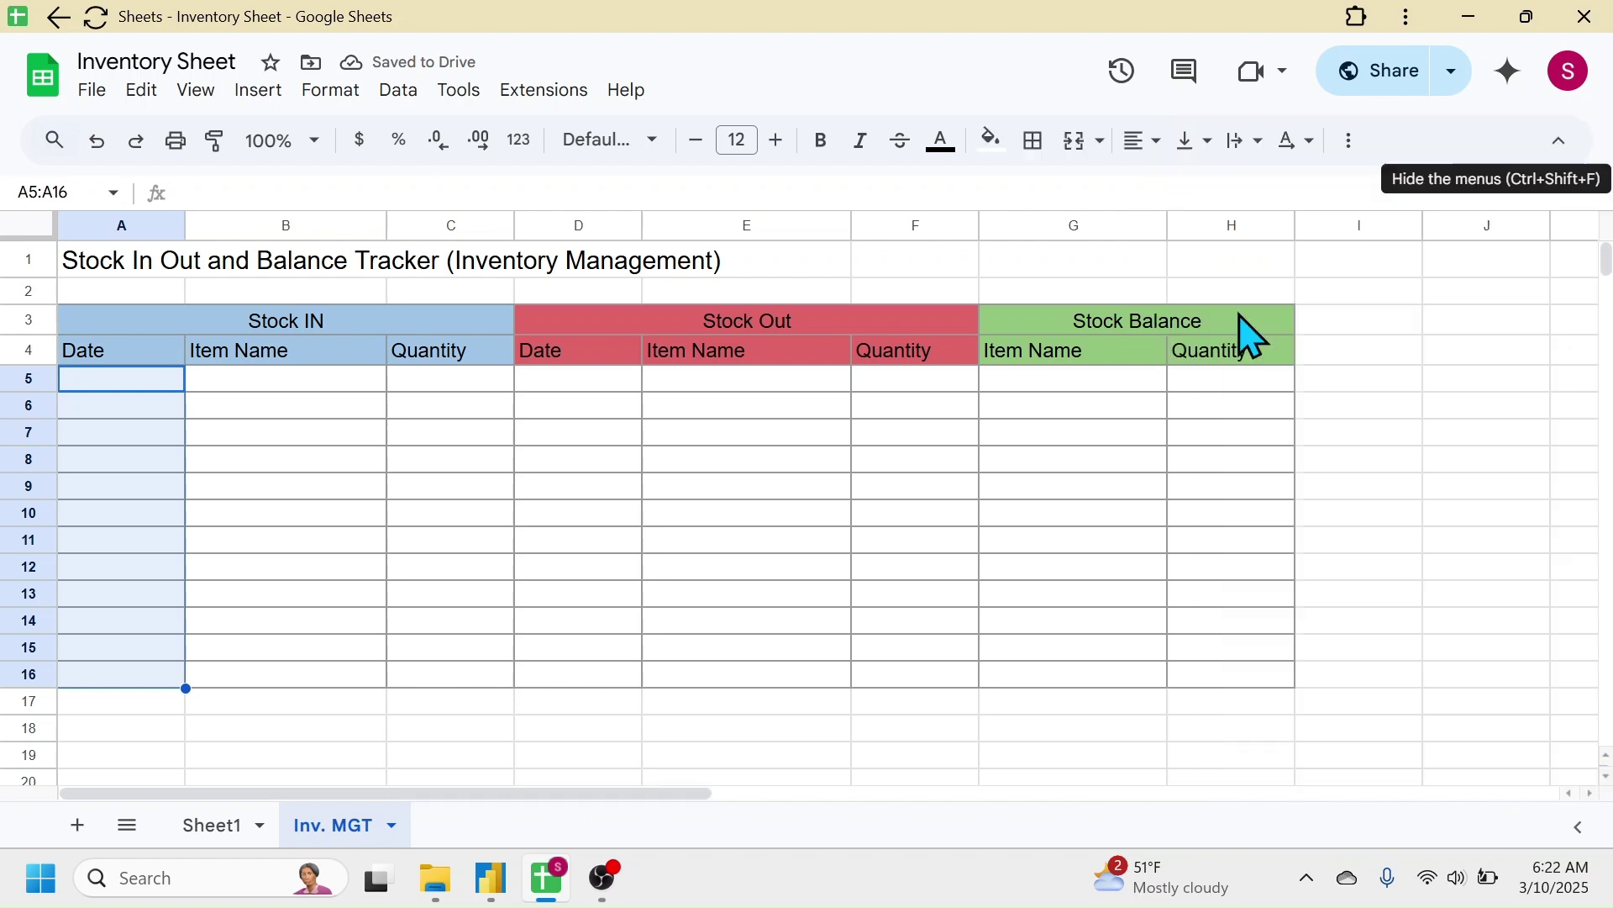
left_click(561, 437)
double_click(117, 380)
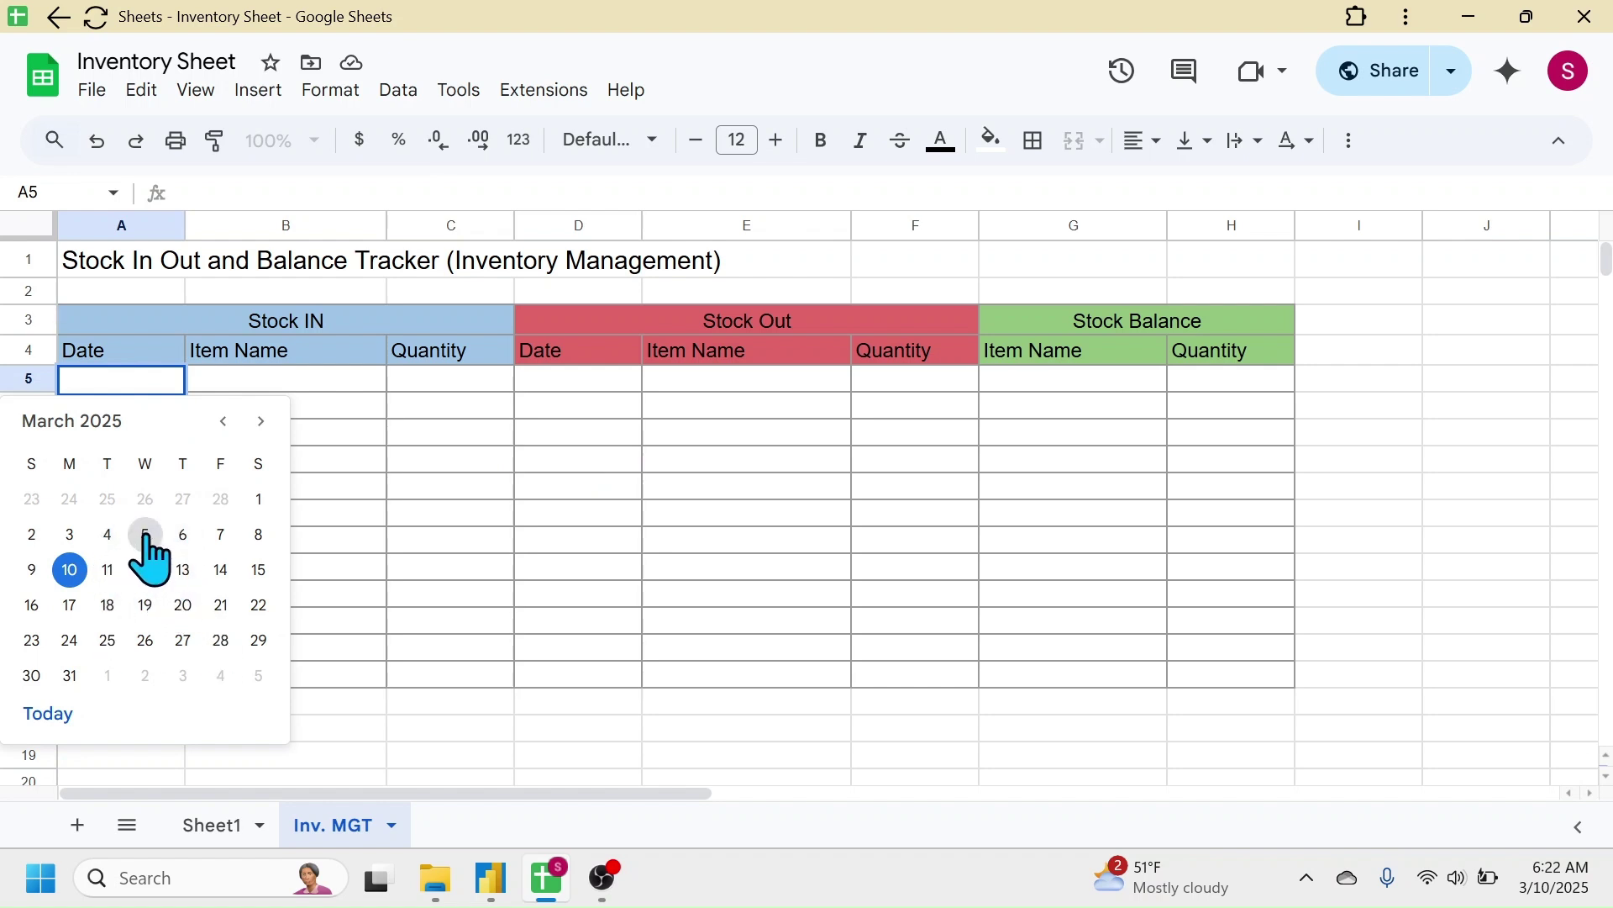
key("Escape")
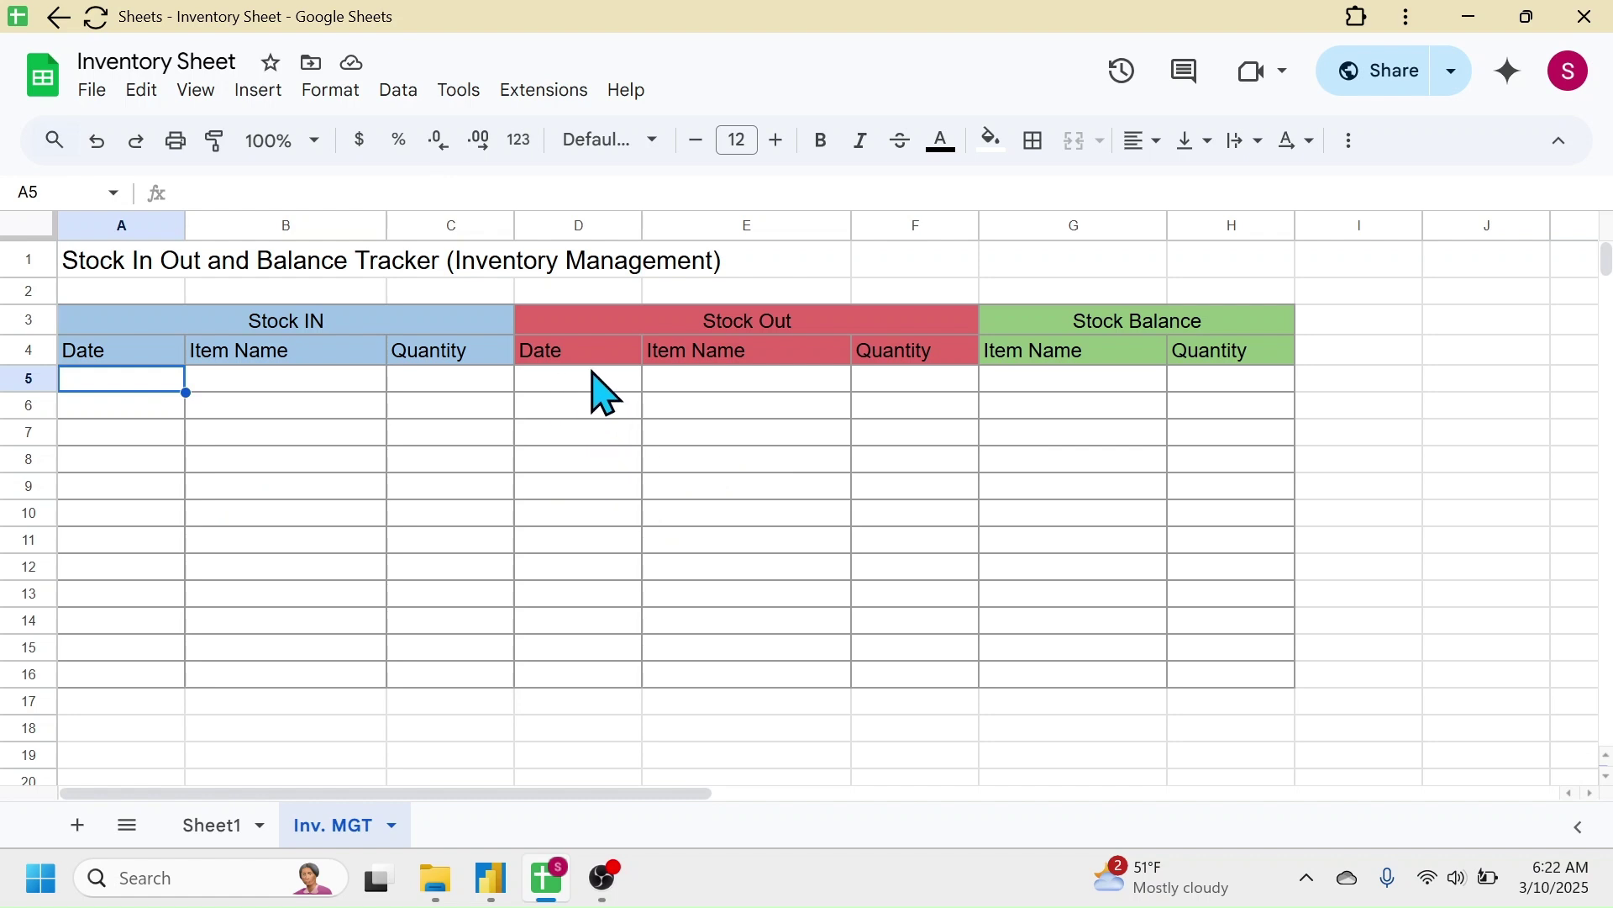
- Copy A5 and paste only its data validation into D5:D16, then verify D5's date picker
right_click(118, 399)
left_click(178, 204)
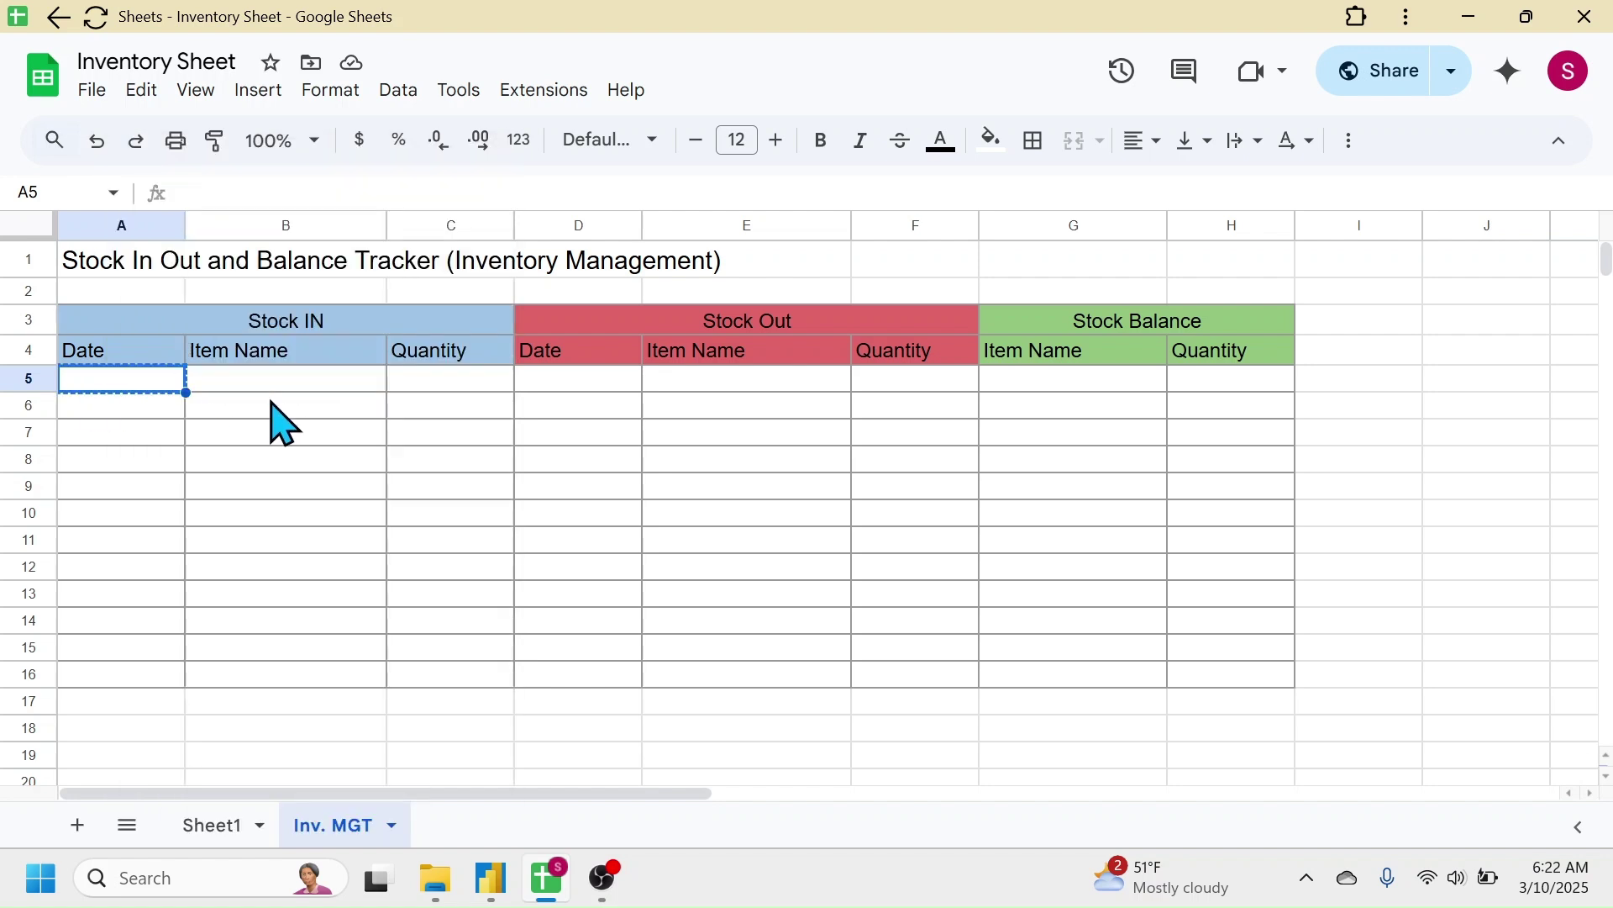
left_click_drag(585, 387, 565, 691)
right_click(594, 509)
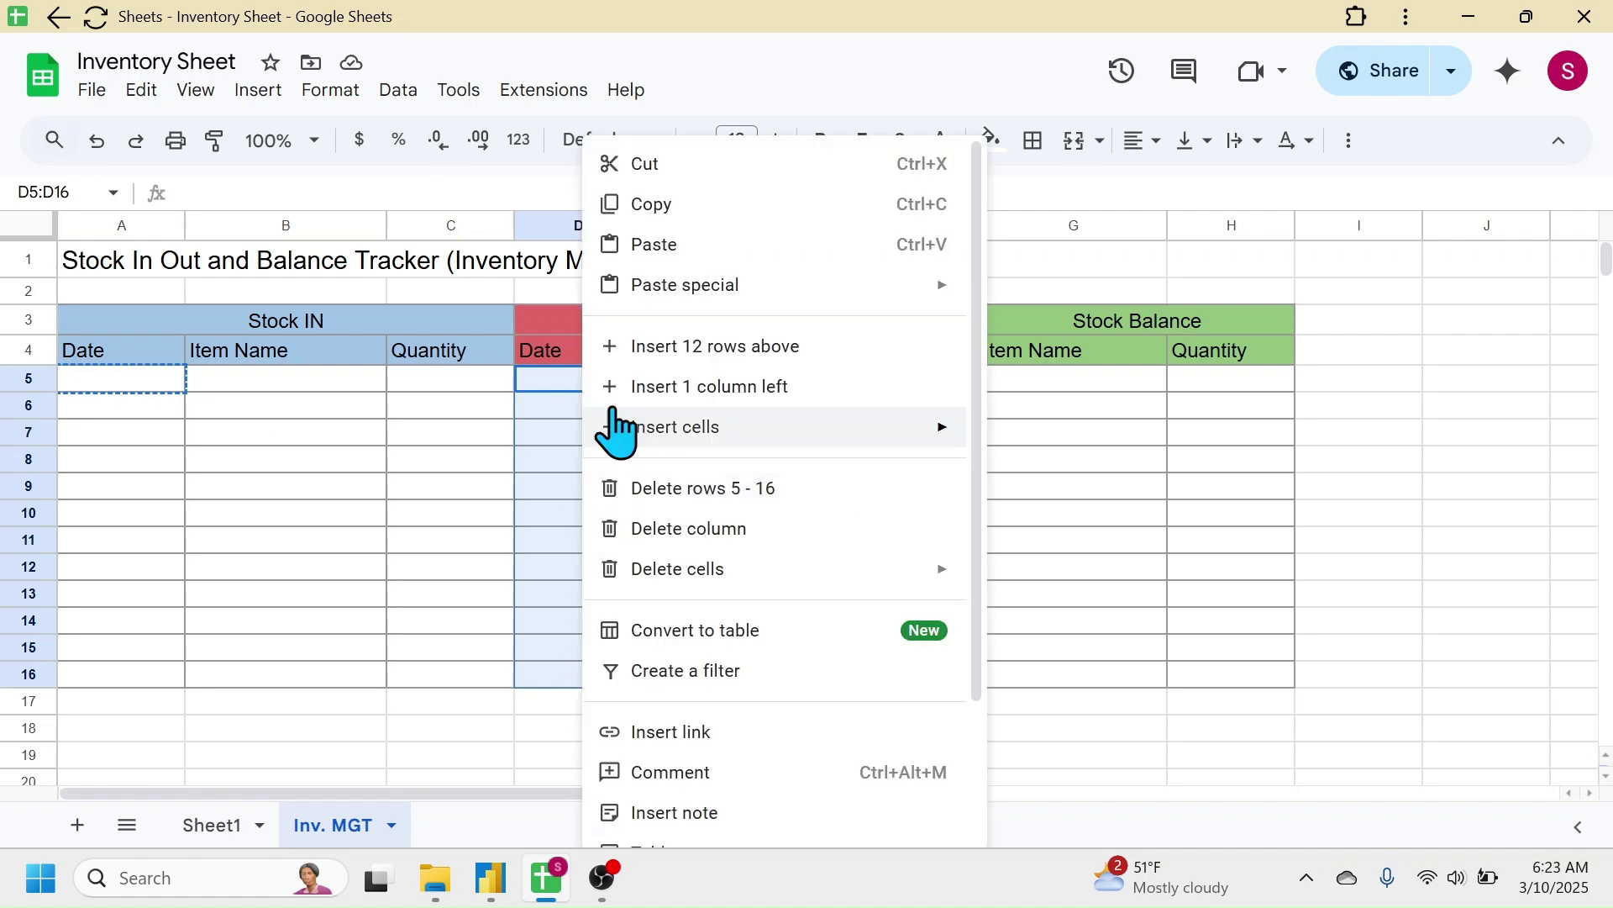
mouse_move(721, 290)
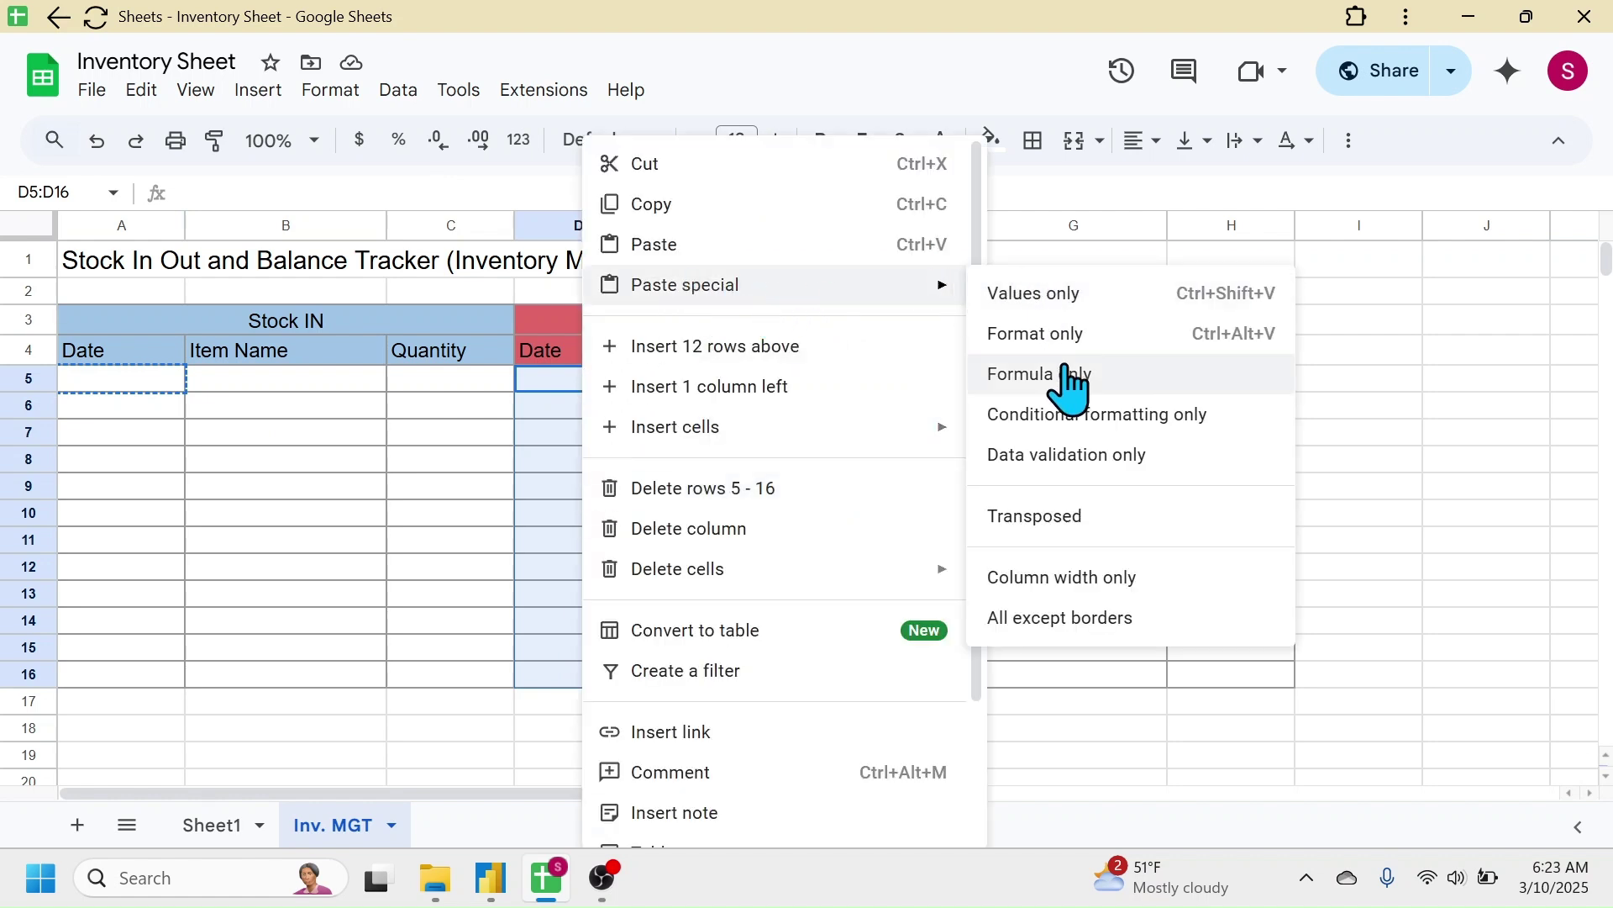
left_click(1066, 458)
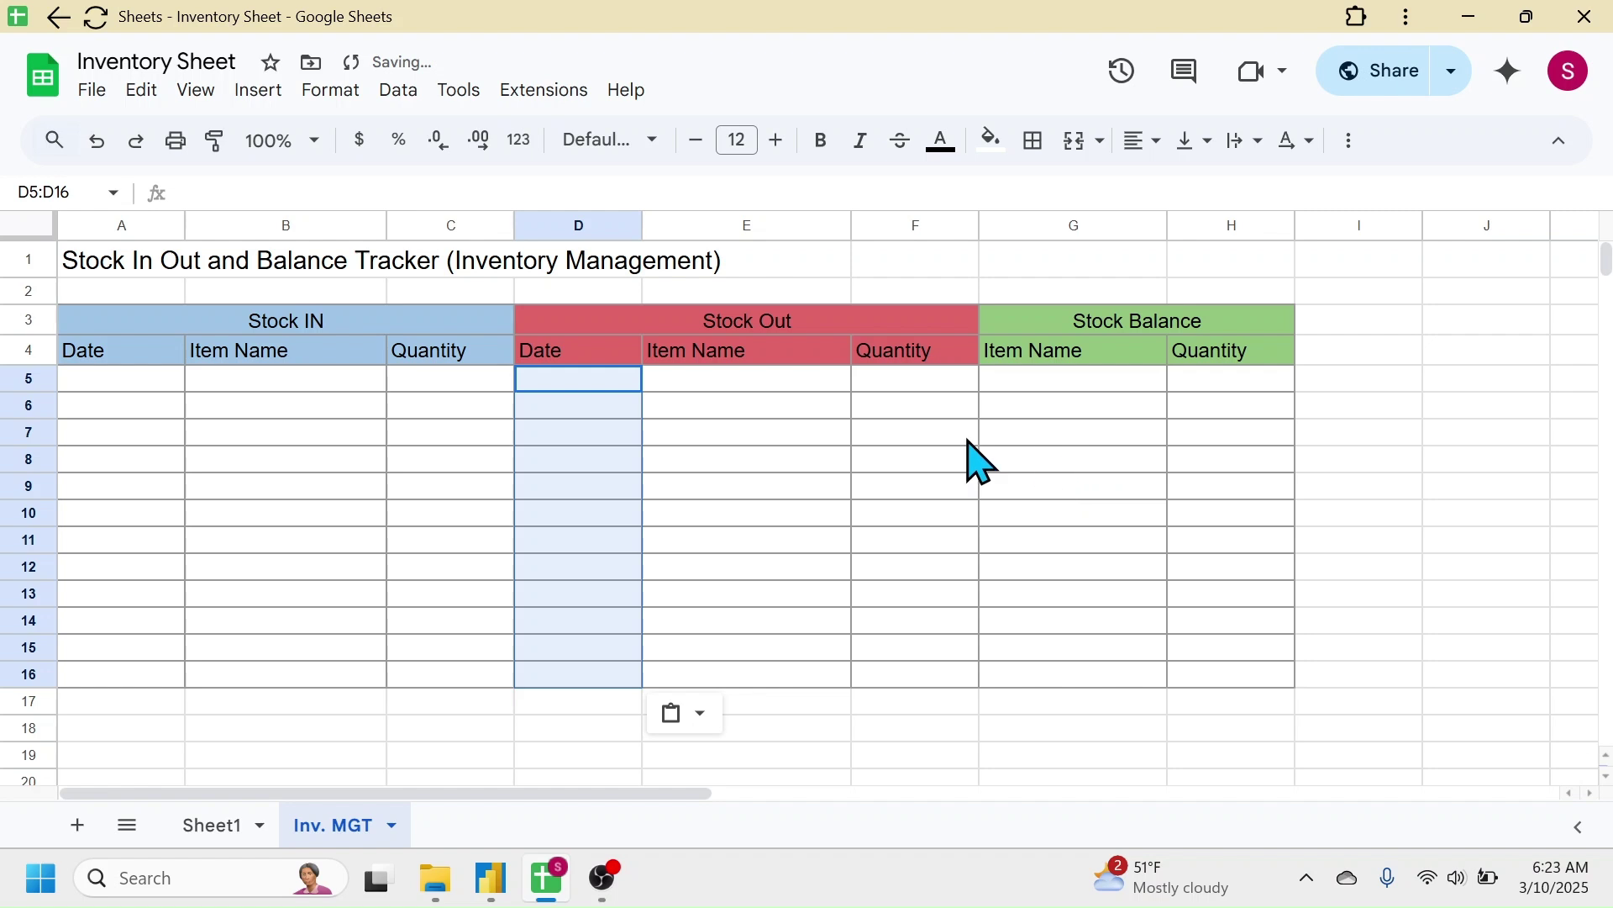
left_click(576, 460)
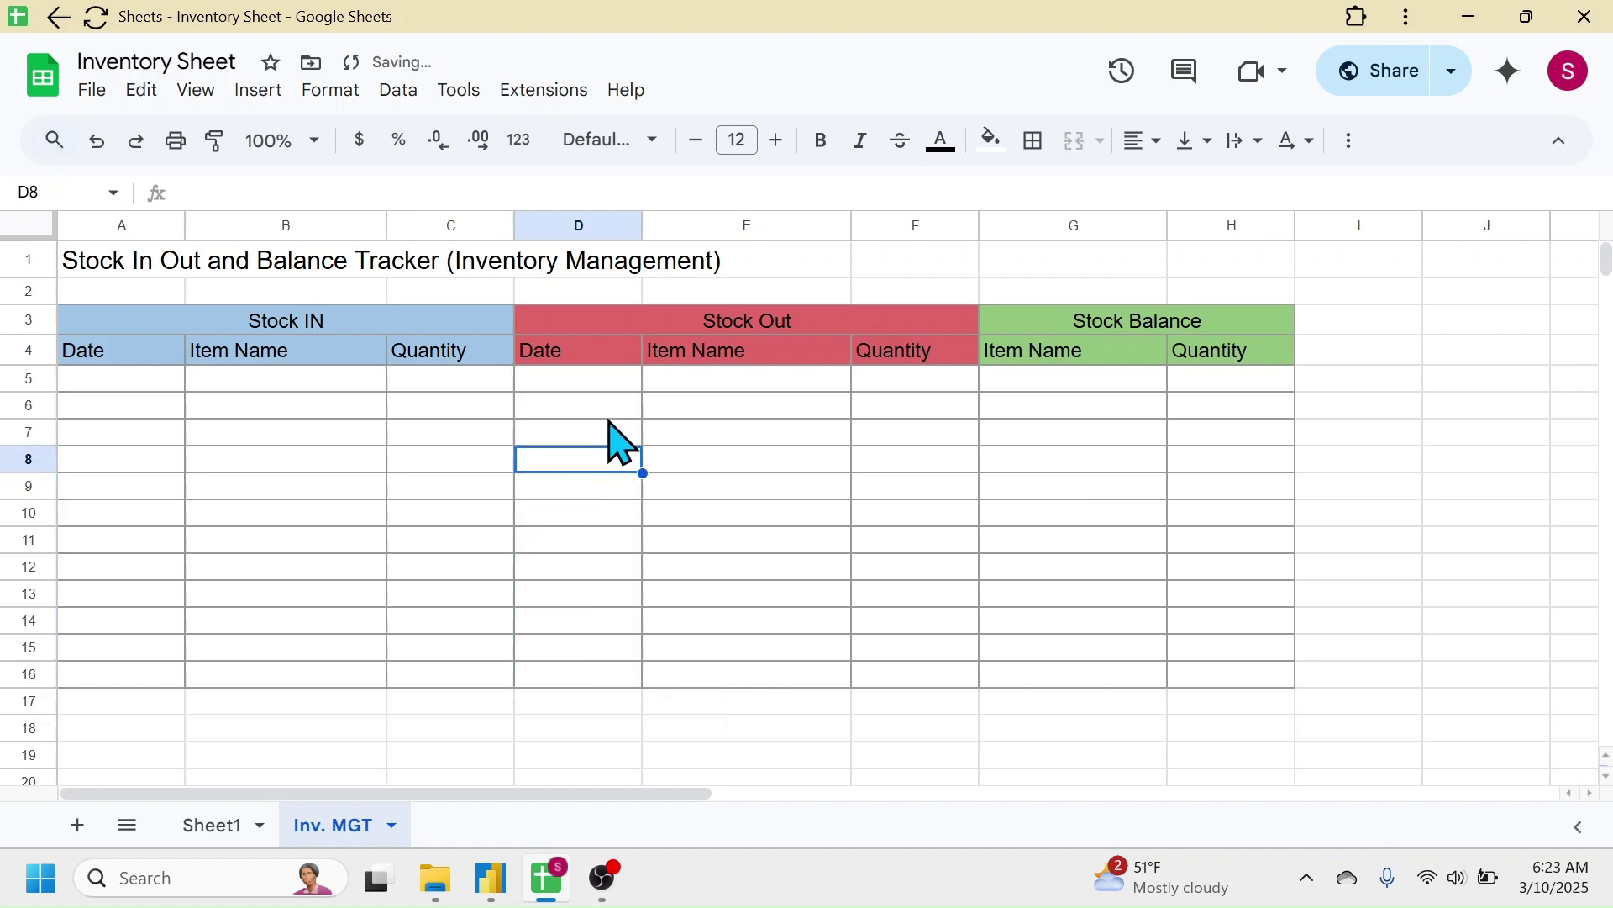
double_click(577, 378)
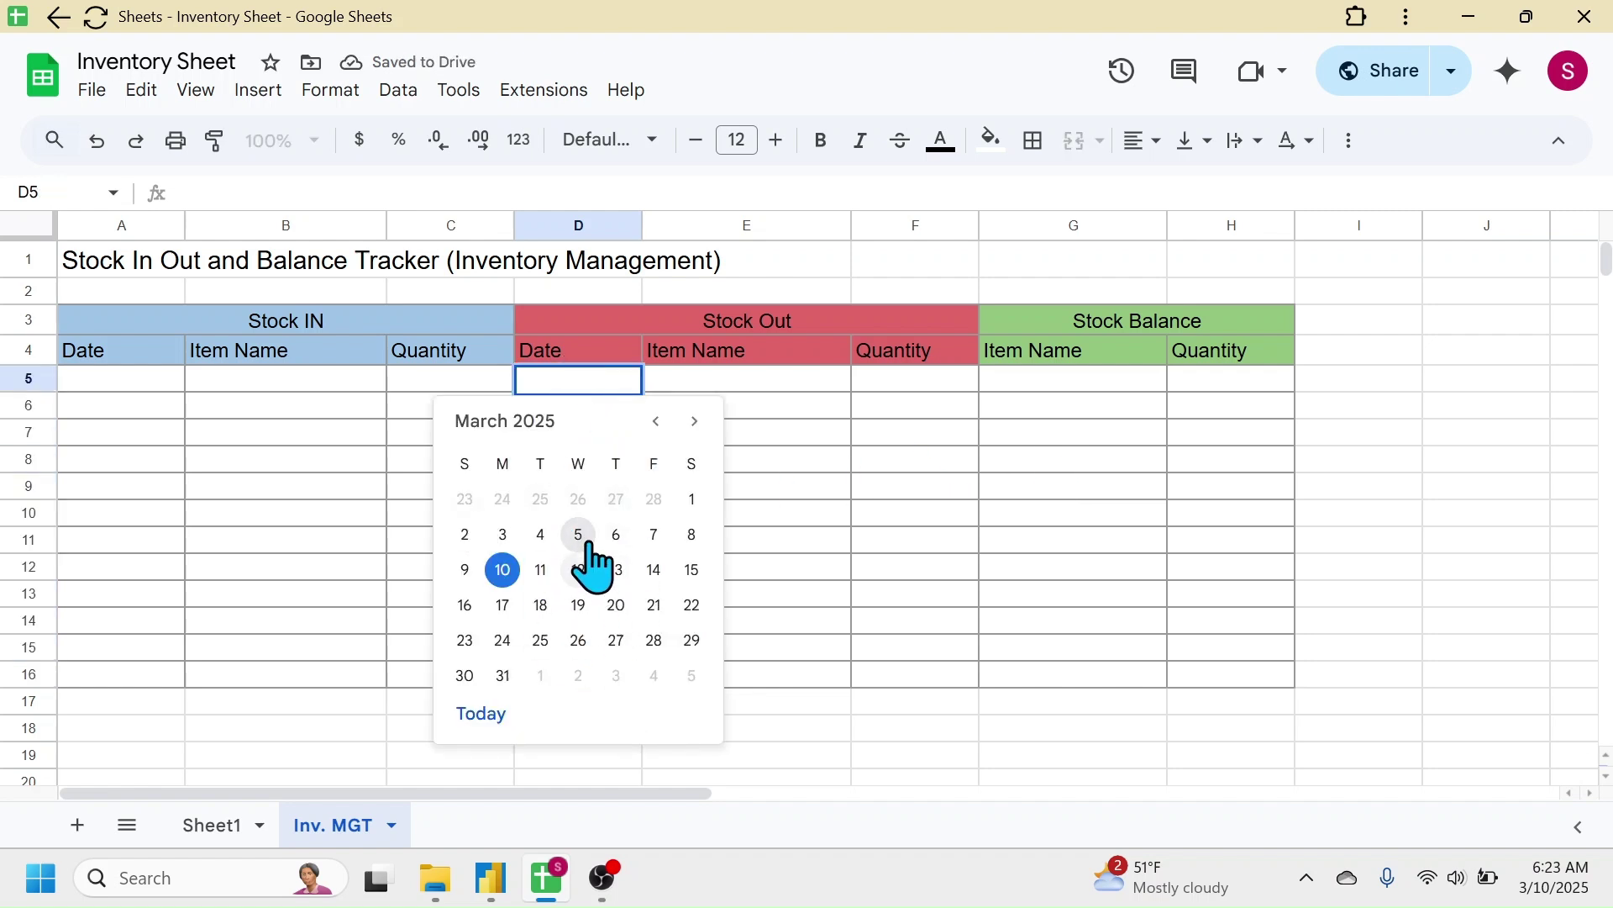
left_click(931, 464)
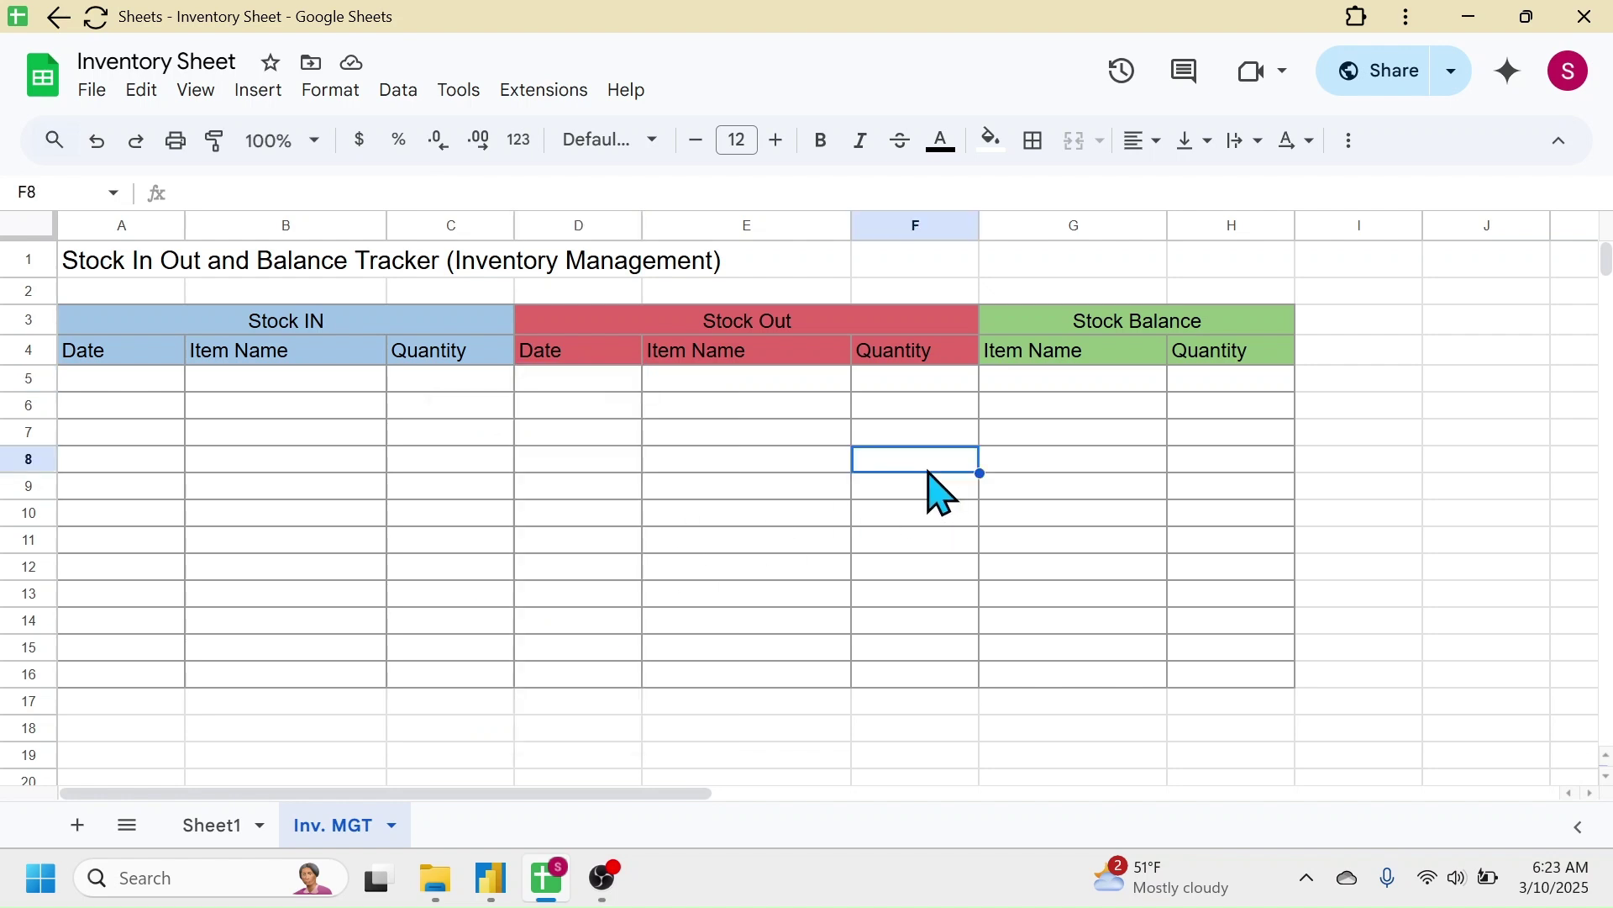
left_click(1035, 388)
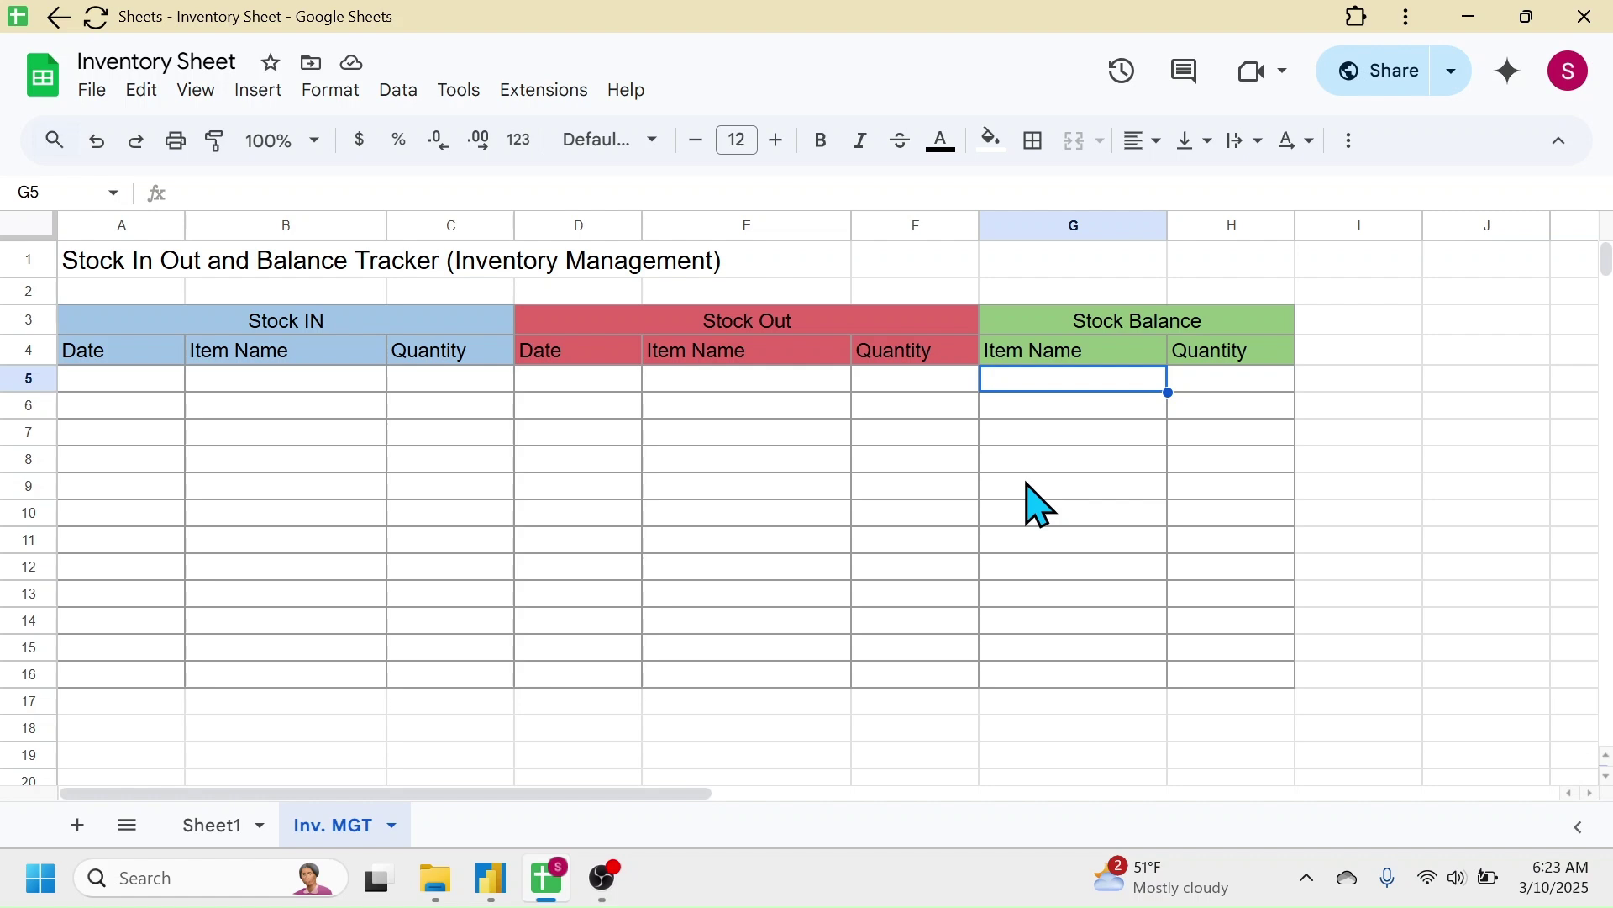
- Type Television, Fan, Heater, Refrigerator, Washing machine and Mixture Grinder down G5:G10
type("Television Fan Heater Refrigerator Washing machine")
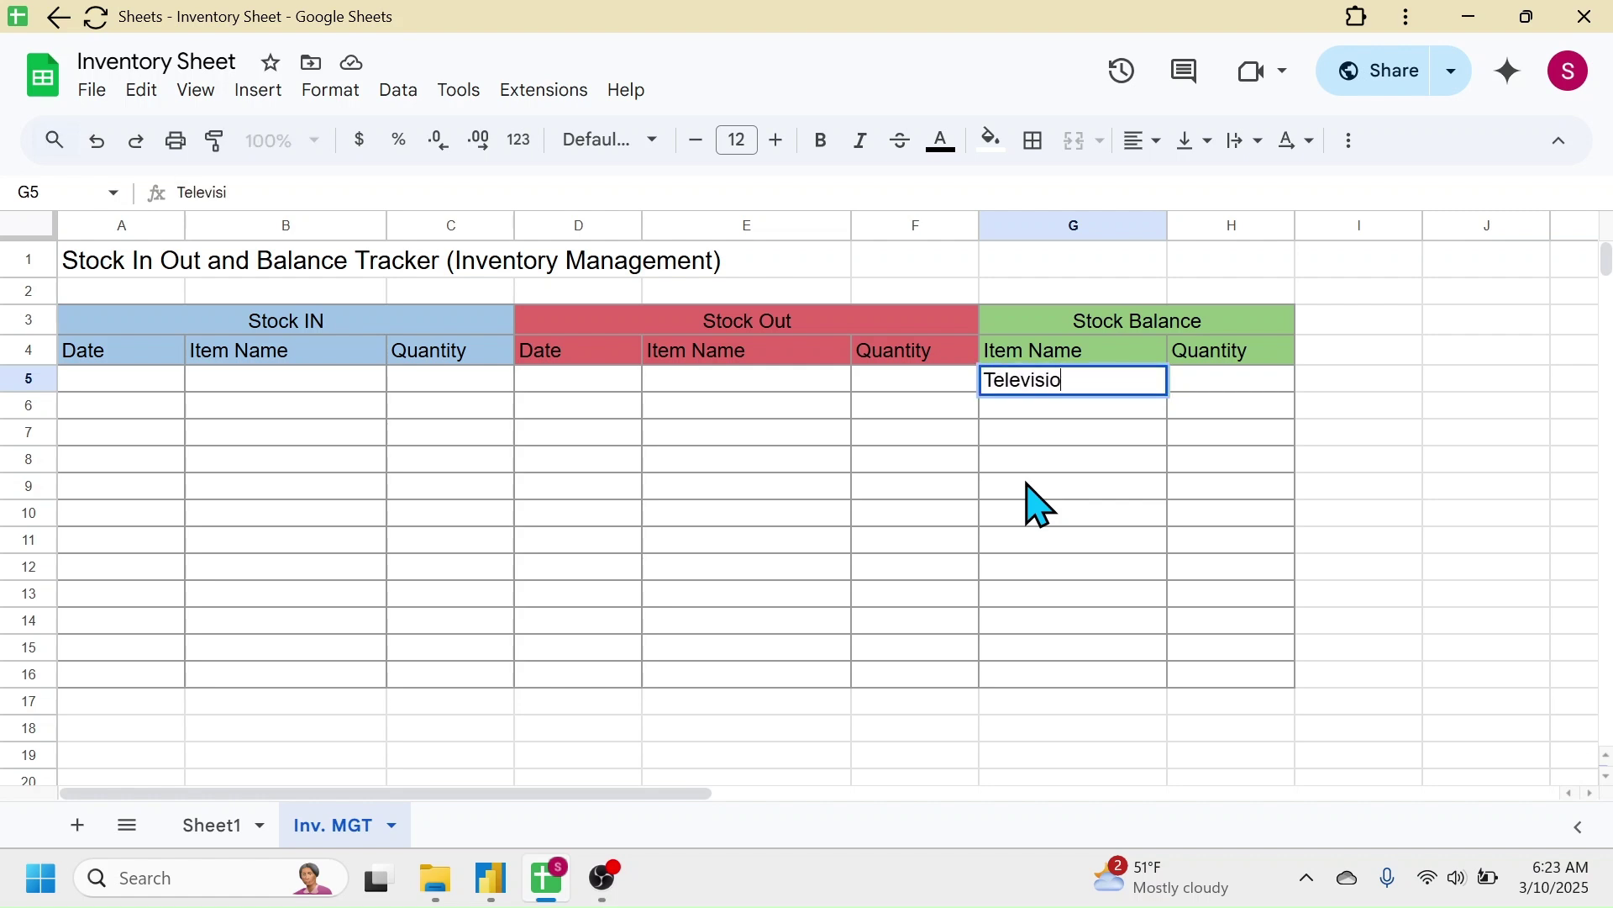
key("Return")
type("Mixture Gri")
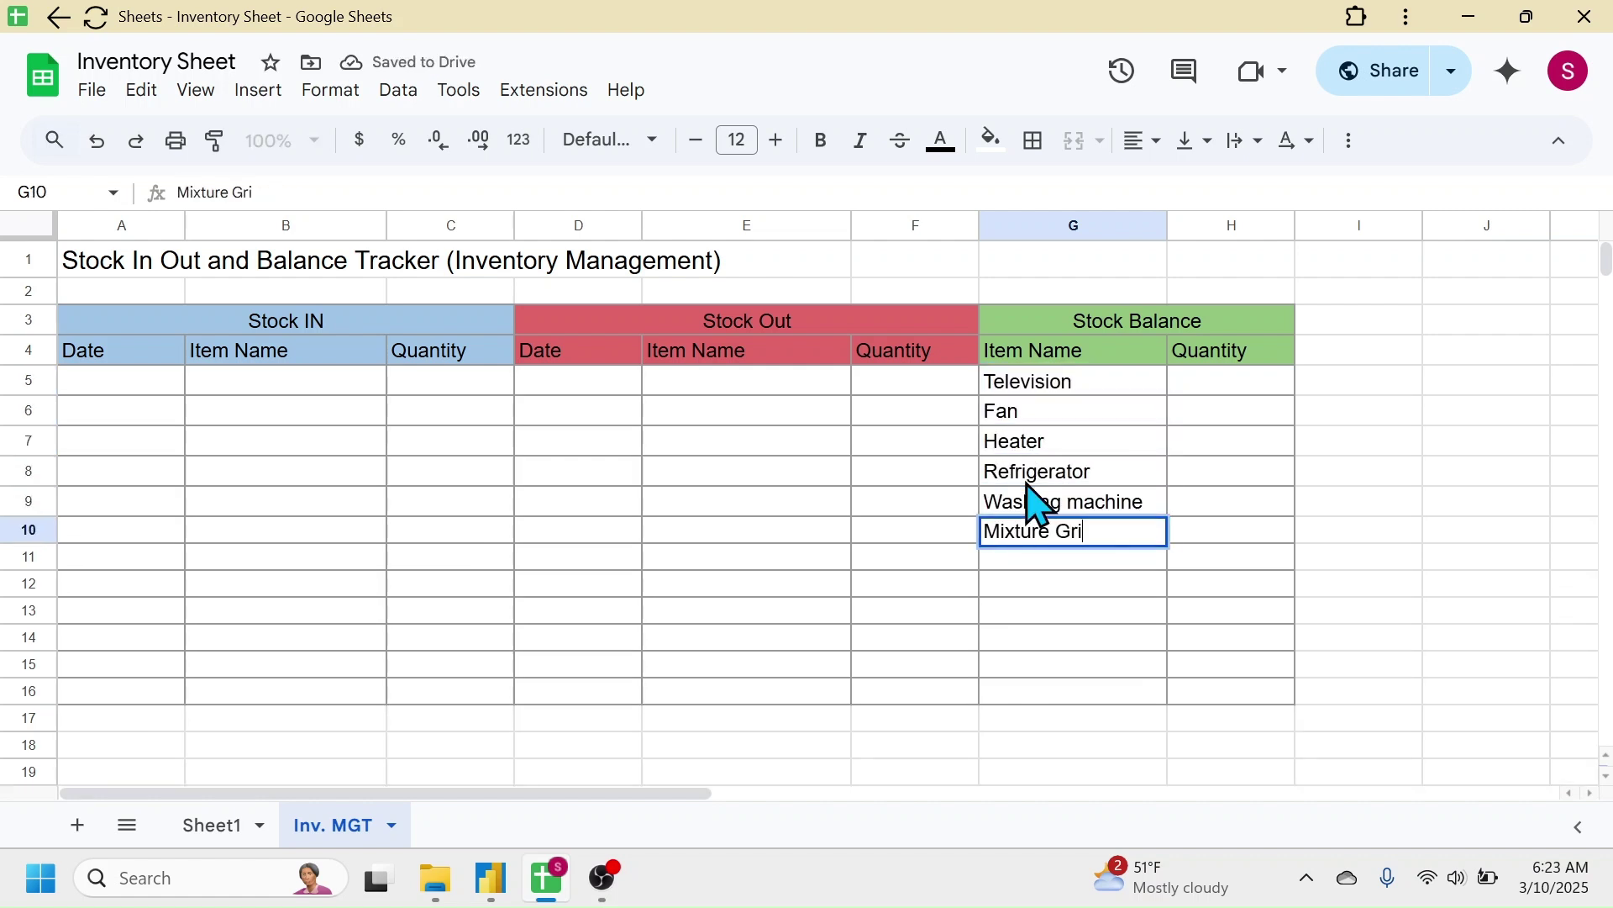
type("nder")
key("Return")
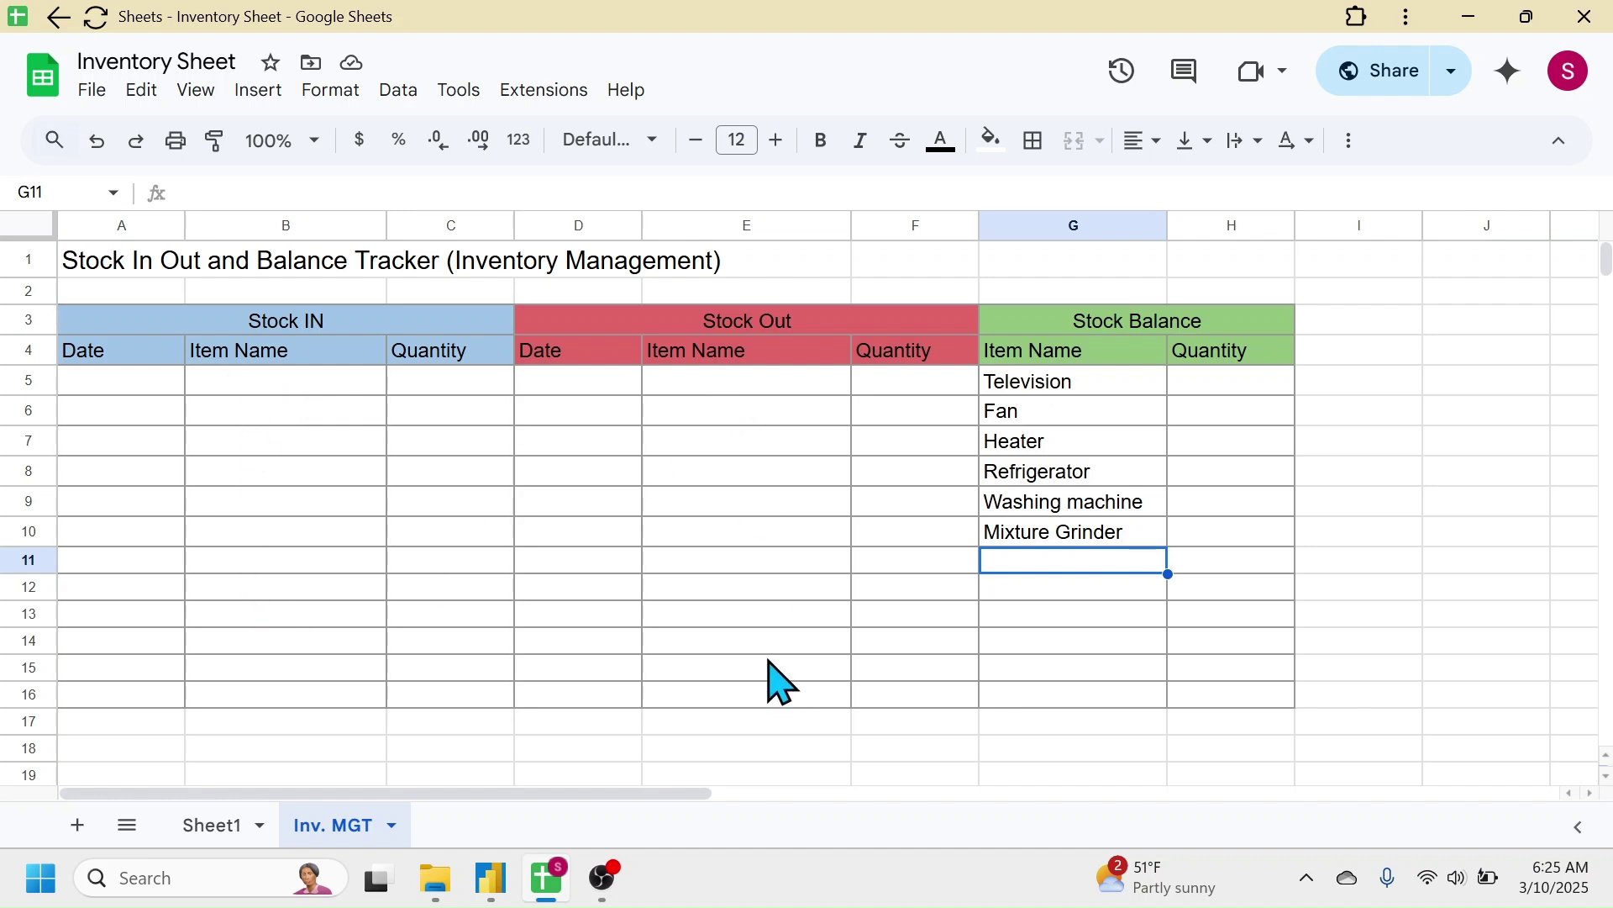
- Add a dropdown-from-range validation rule to B5:B16 using the item names in G5:G16
left_click_drag(266, 384, 267, 711)
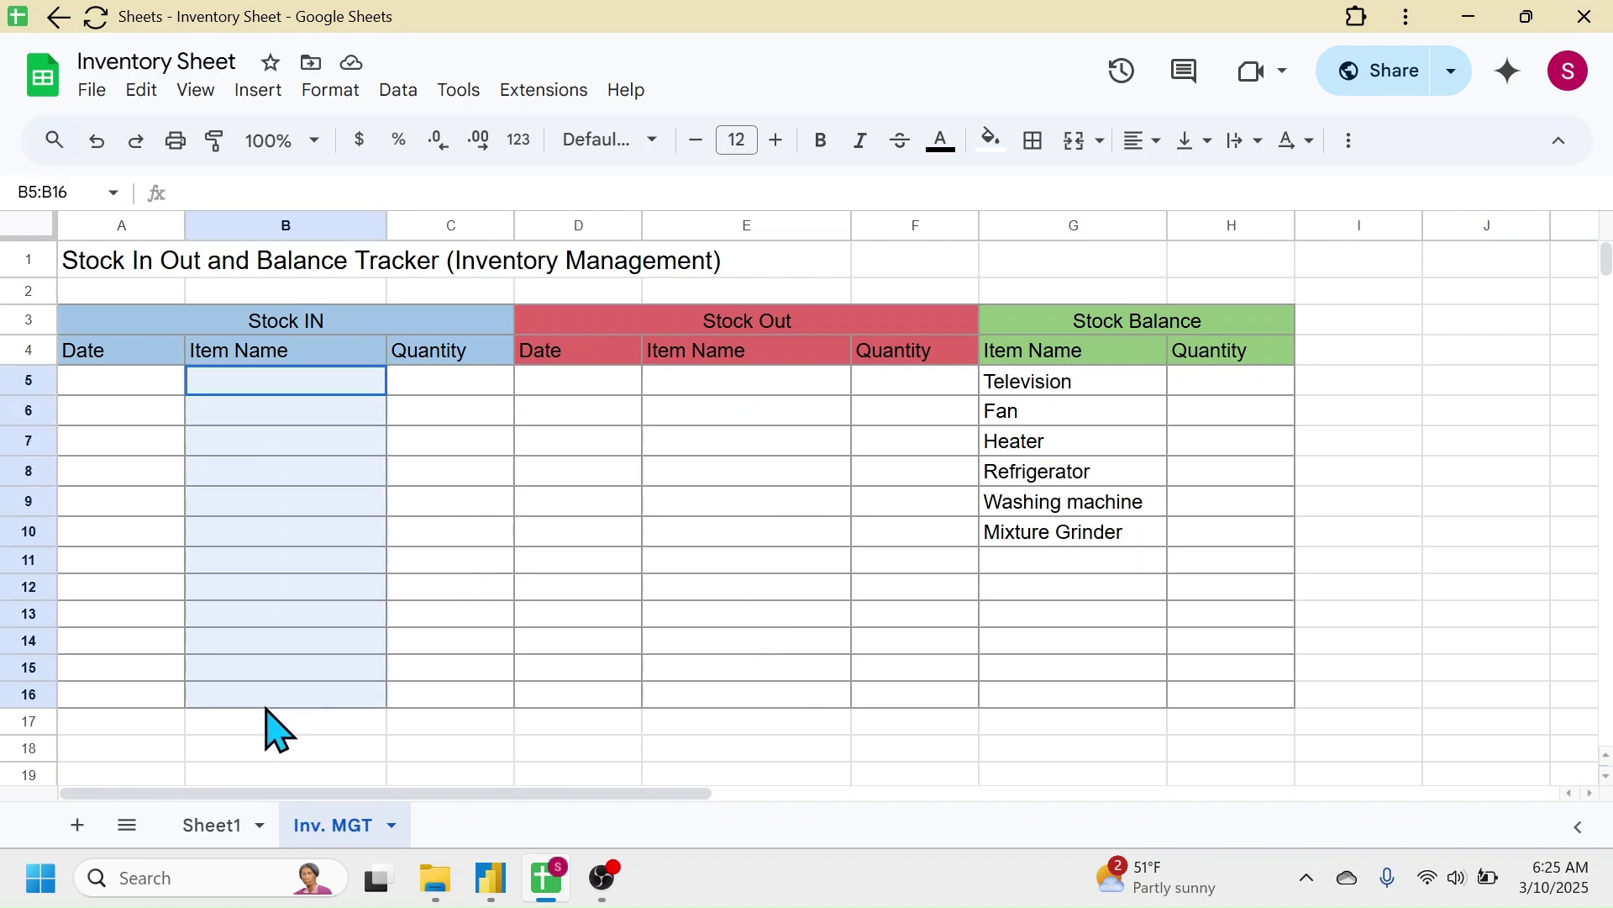
left_click(398, 92)
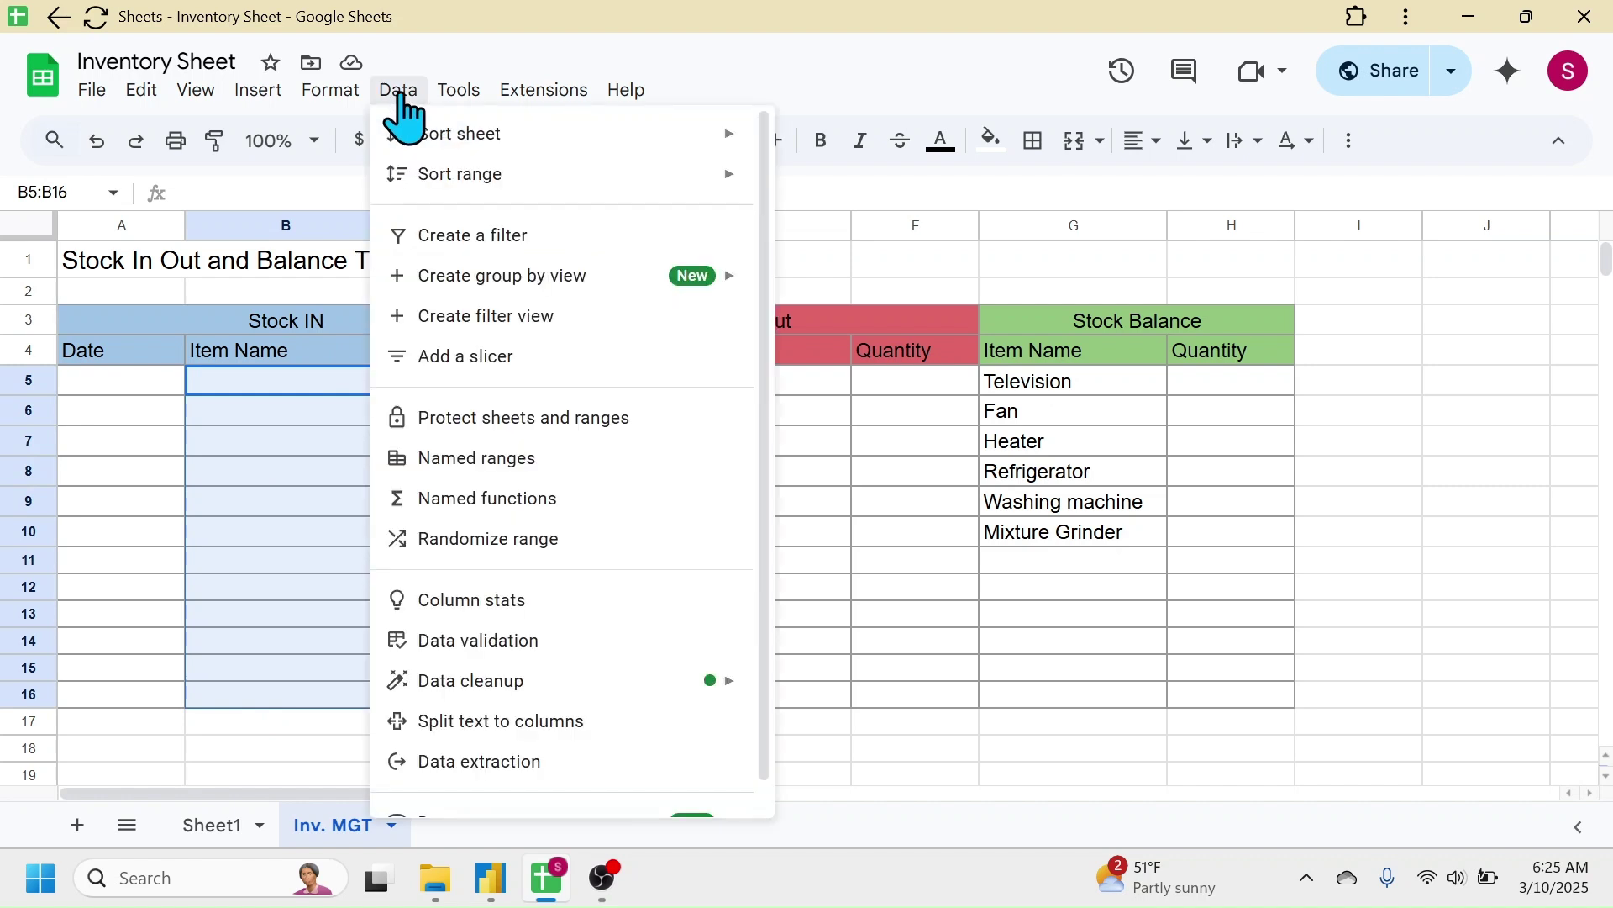
left_click(484, 642)
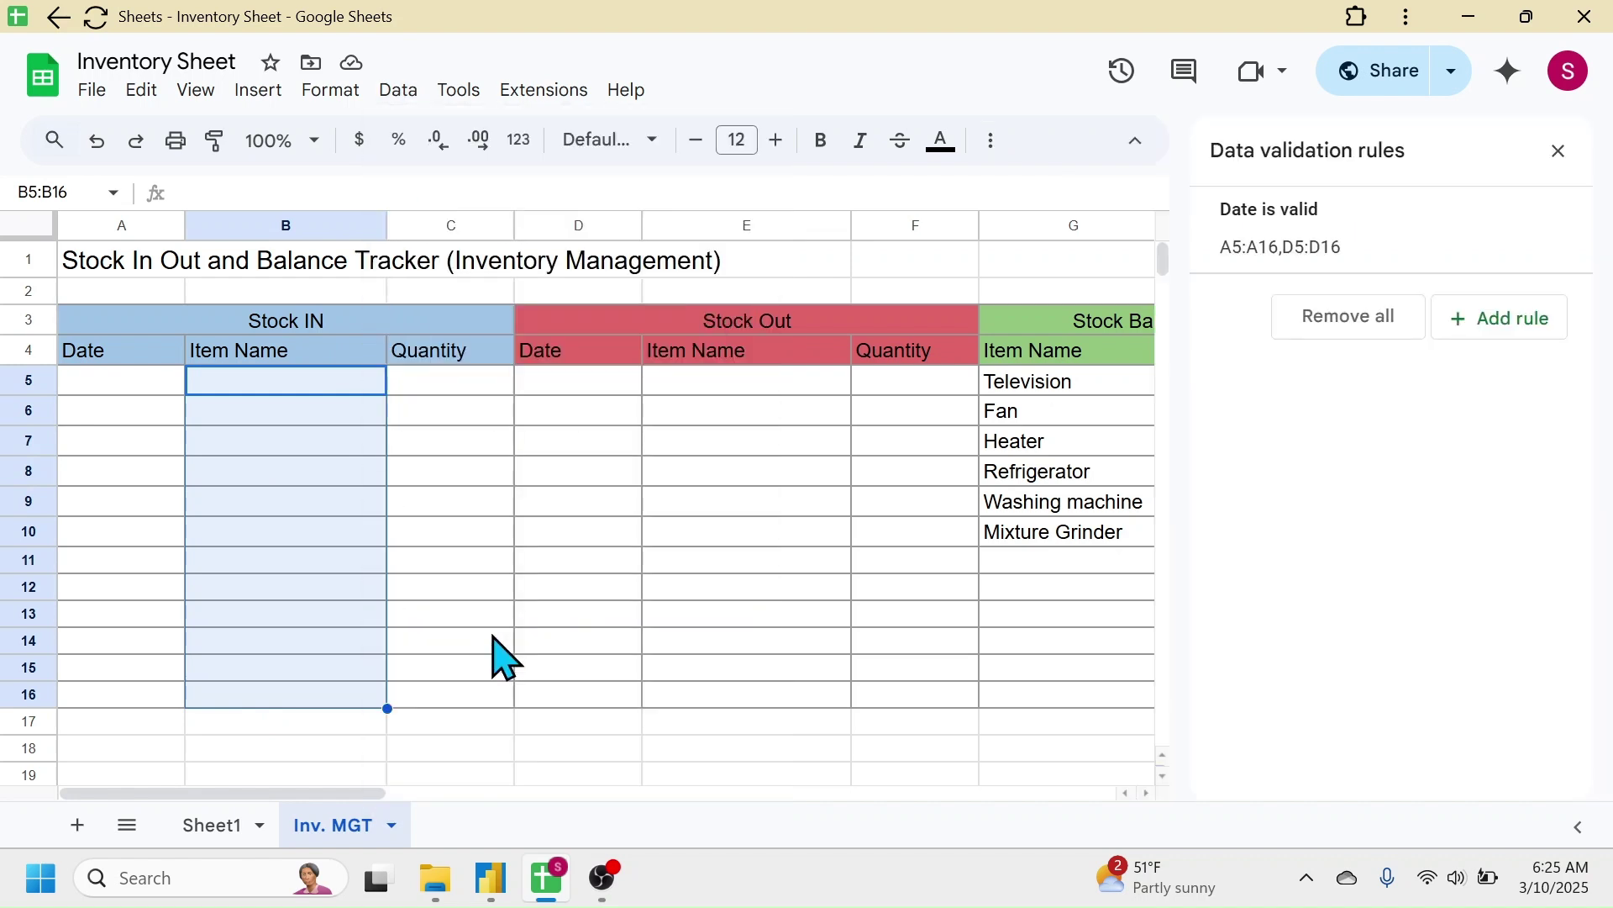
left_click(1487, 341)
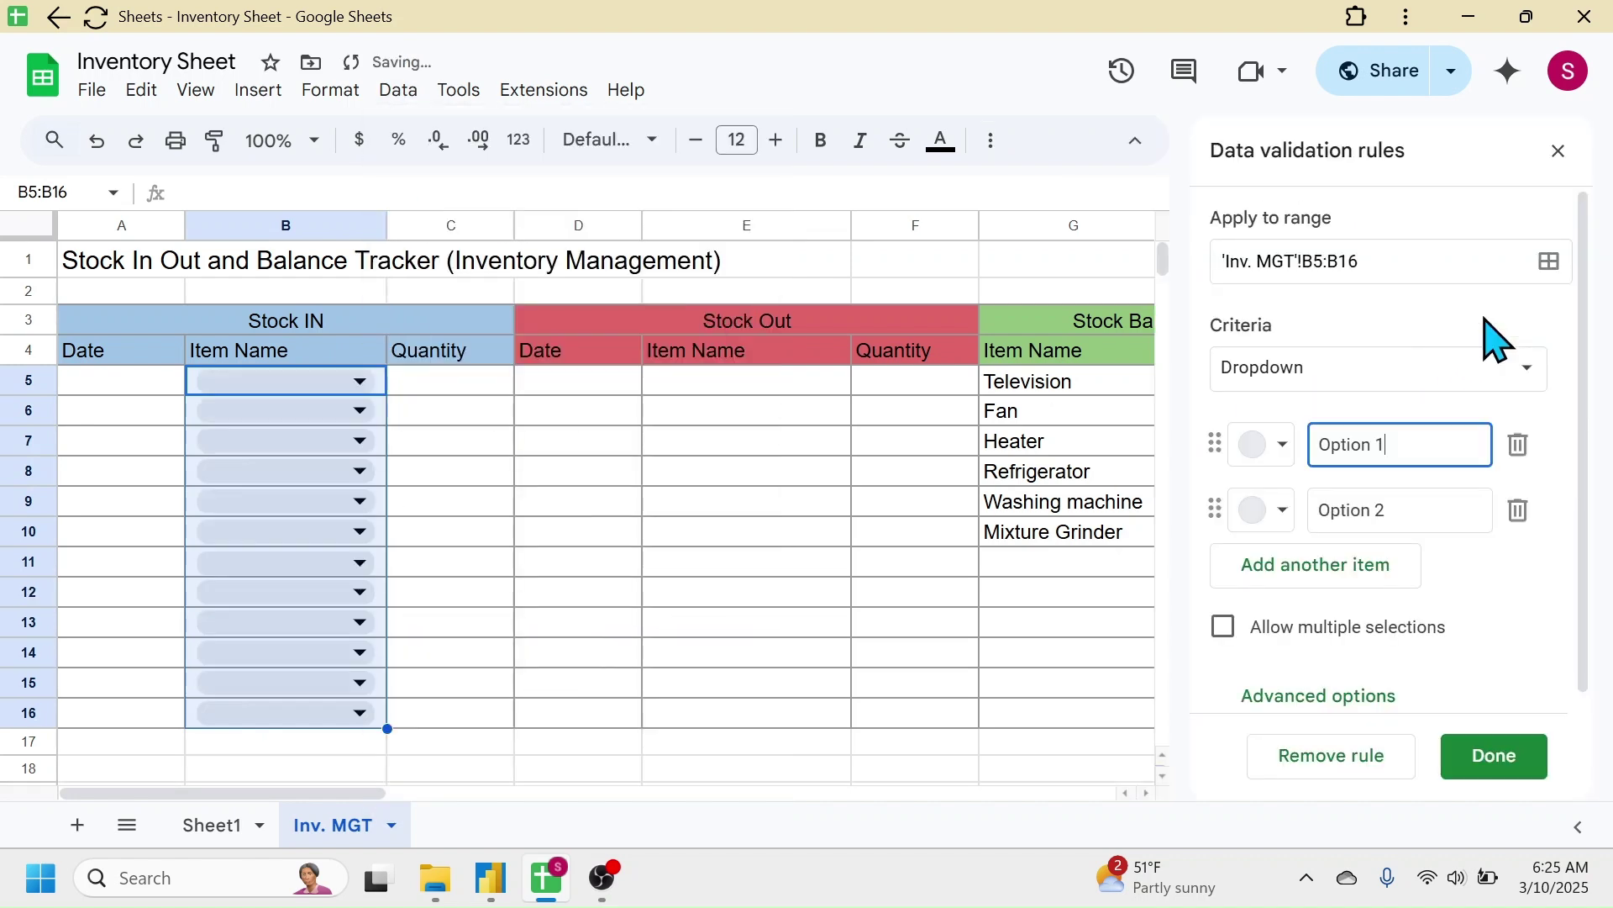
left_click(1529, 372)
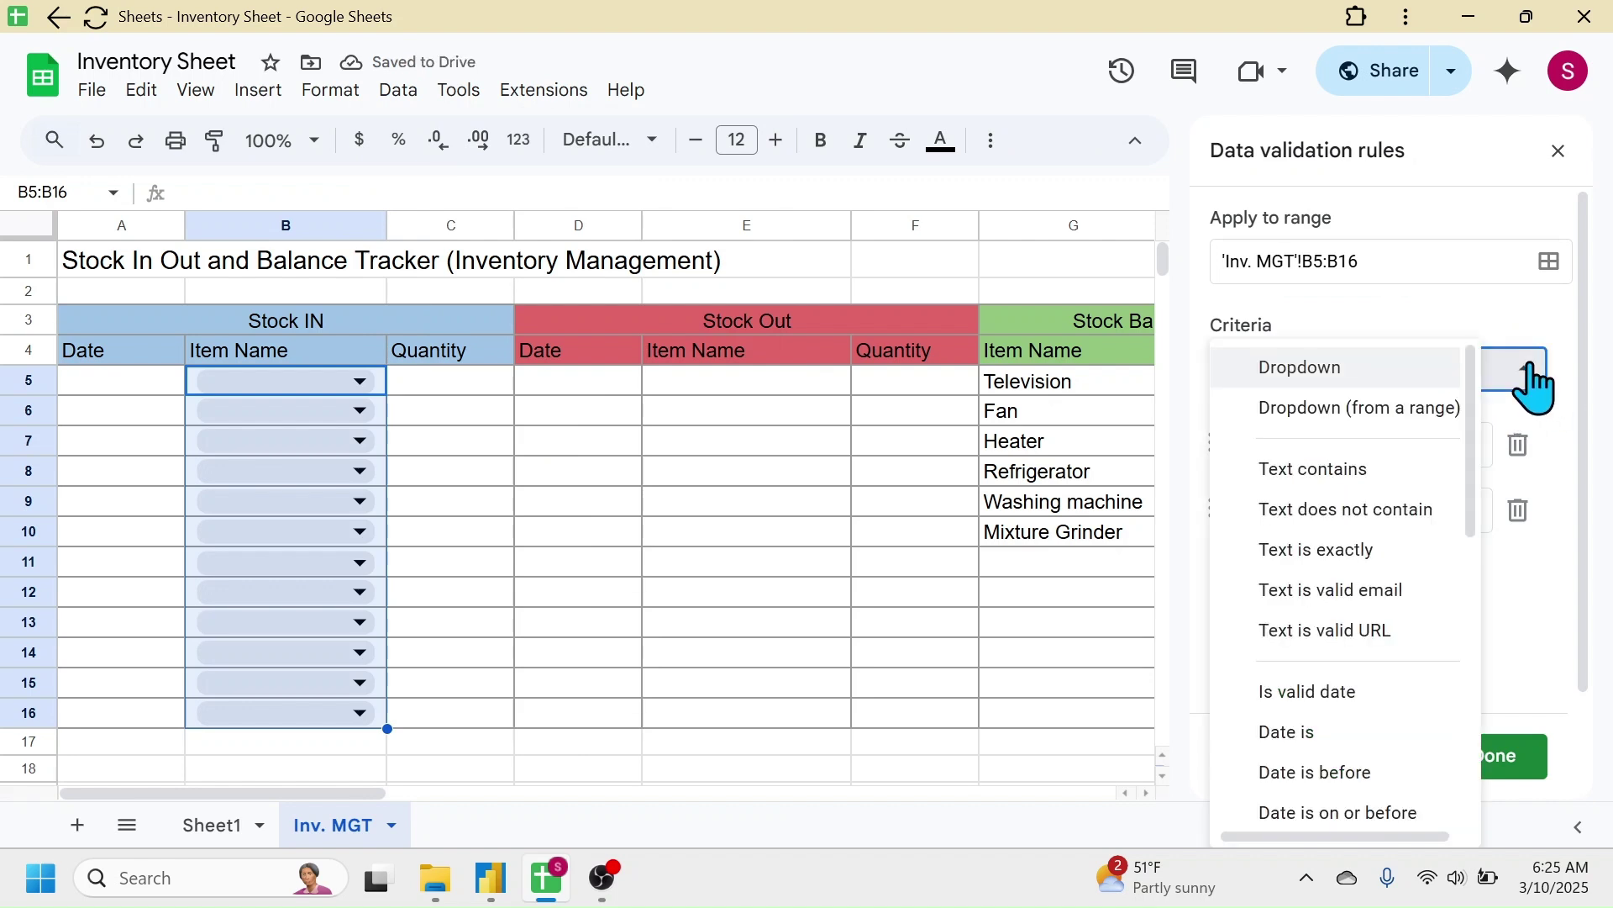
left_click(1344, 417)
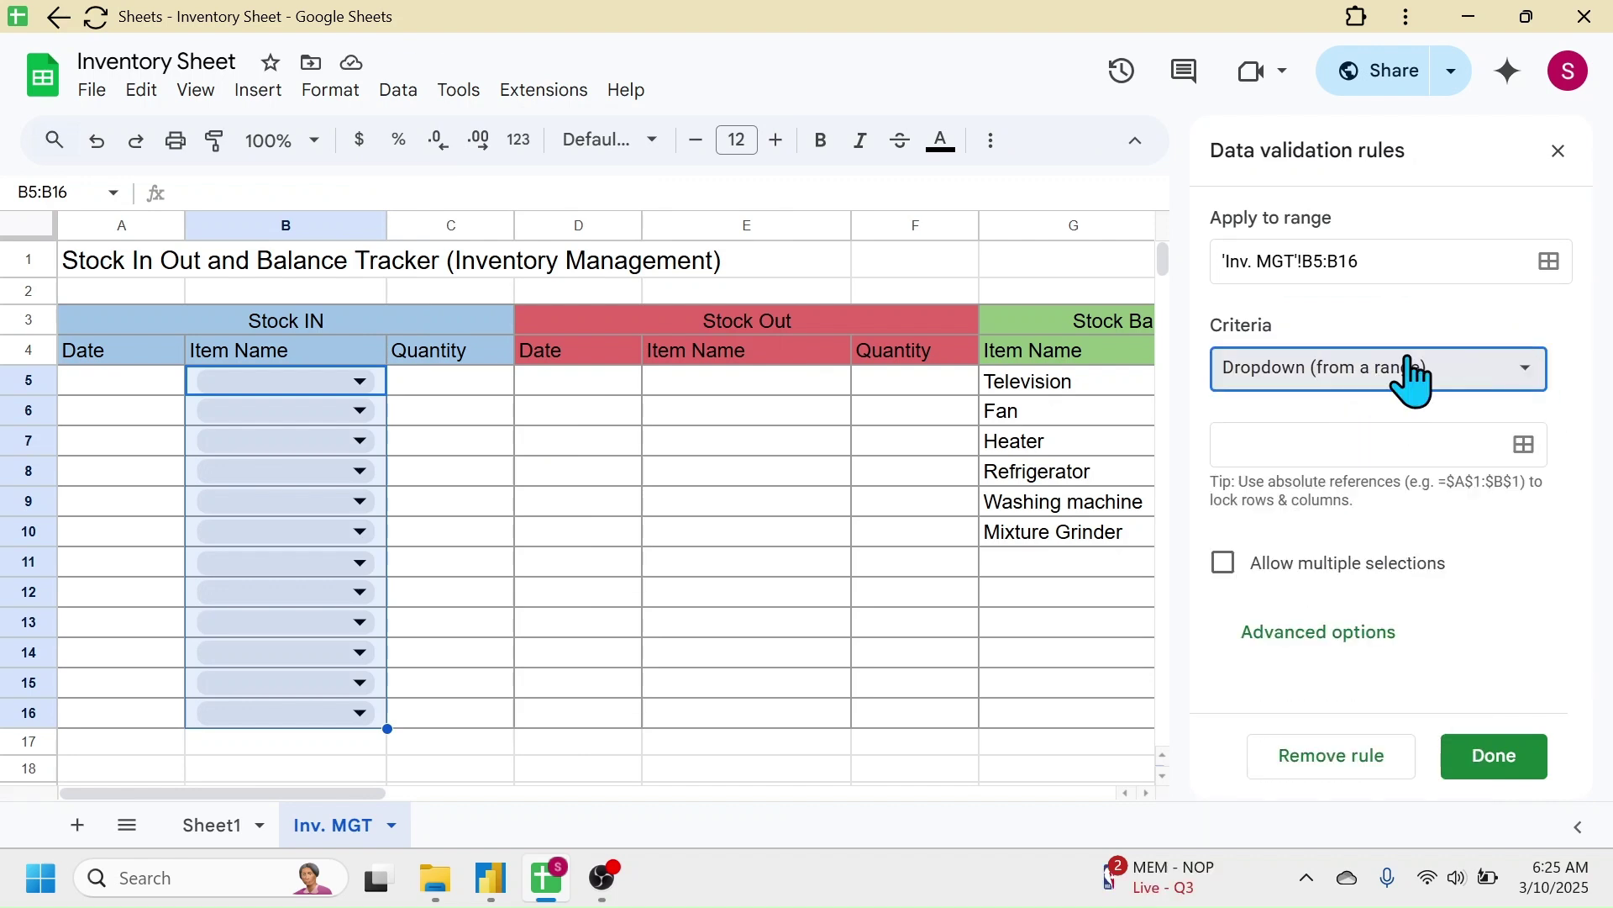
left_click(1264, 442)
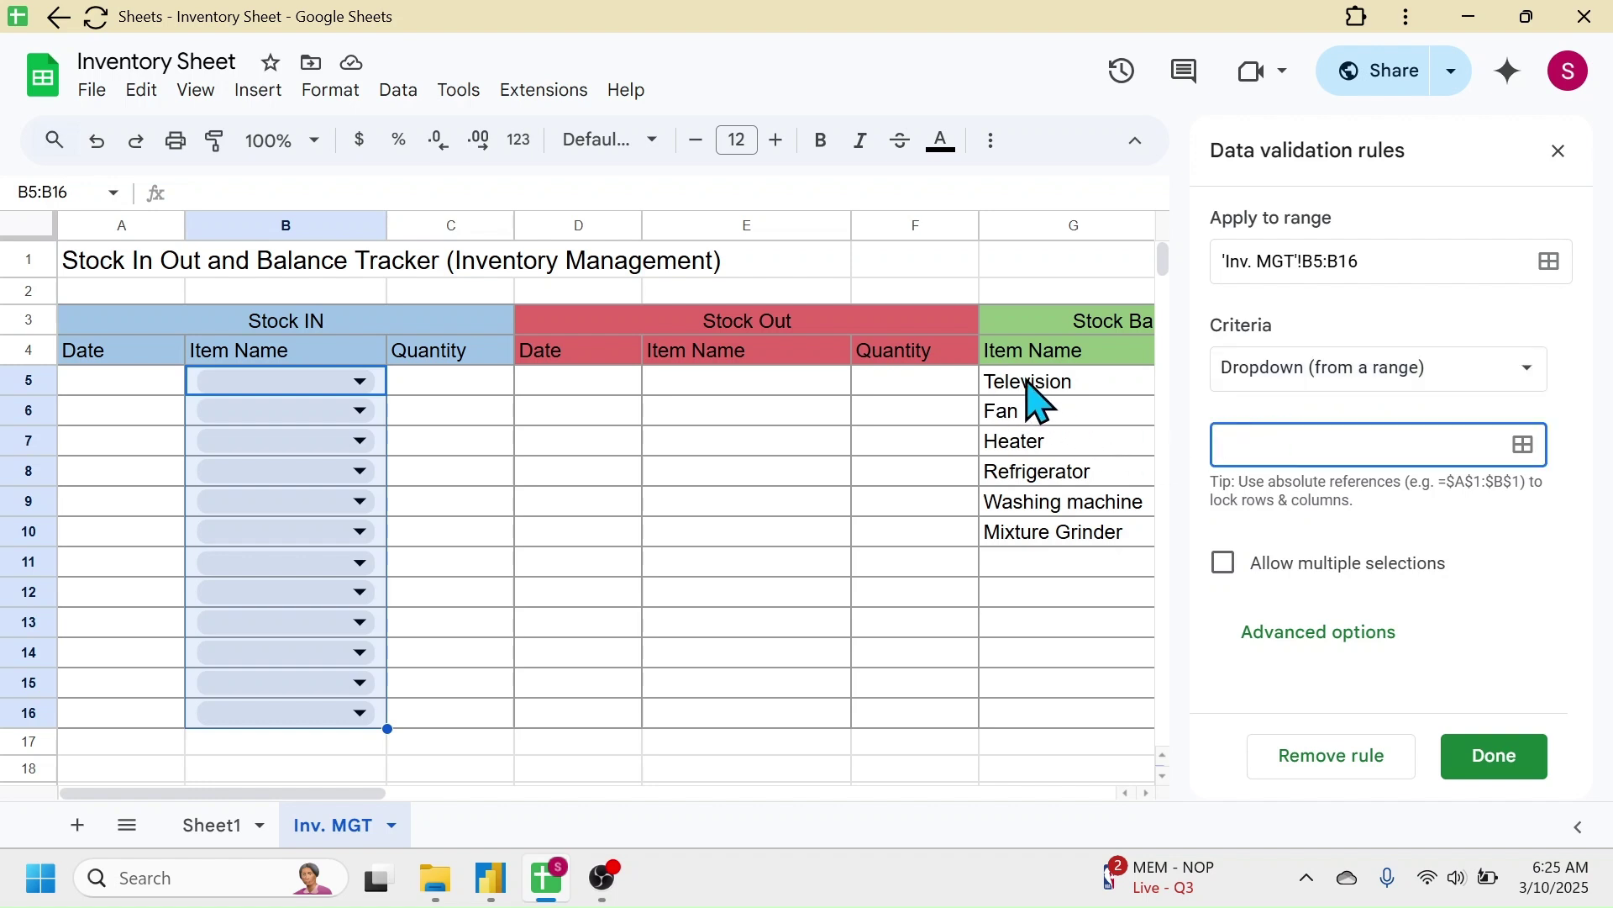
left_click_drag(1036, 395, 1070, 711)
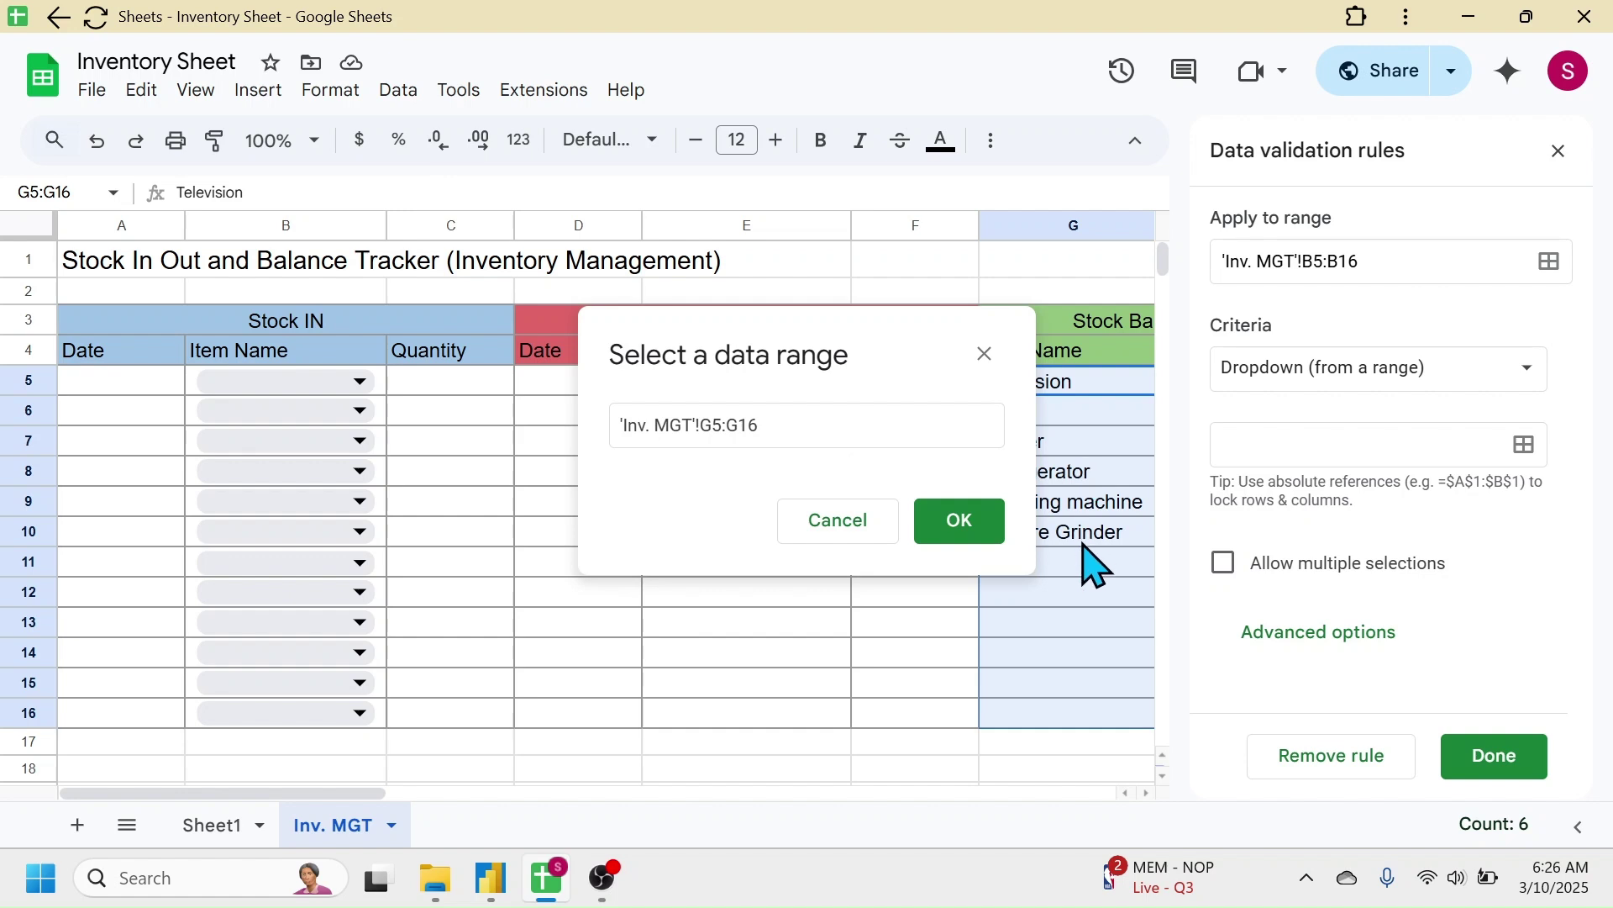
left_click(963, 523)
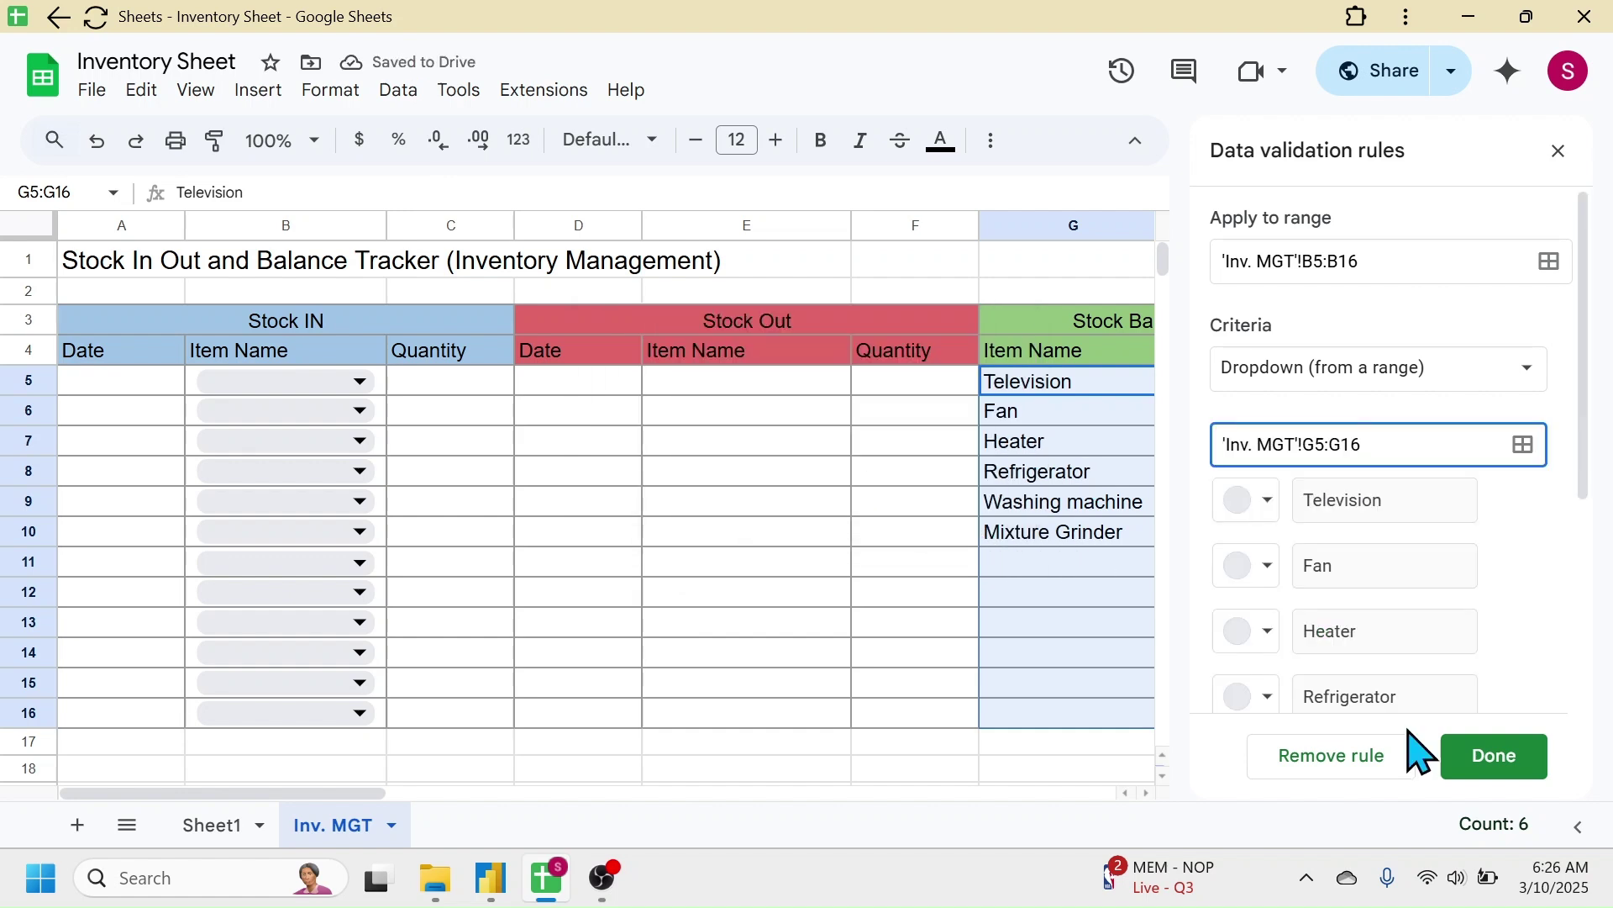
left_click(1500, 760)
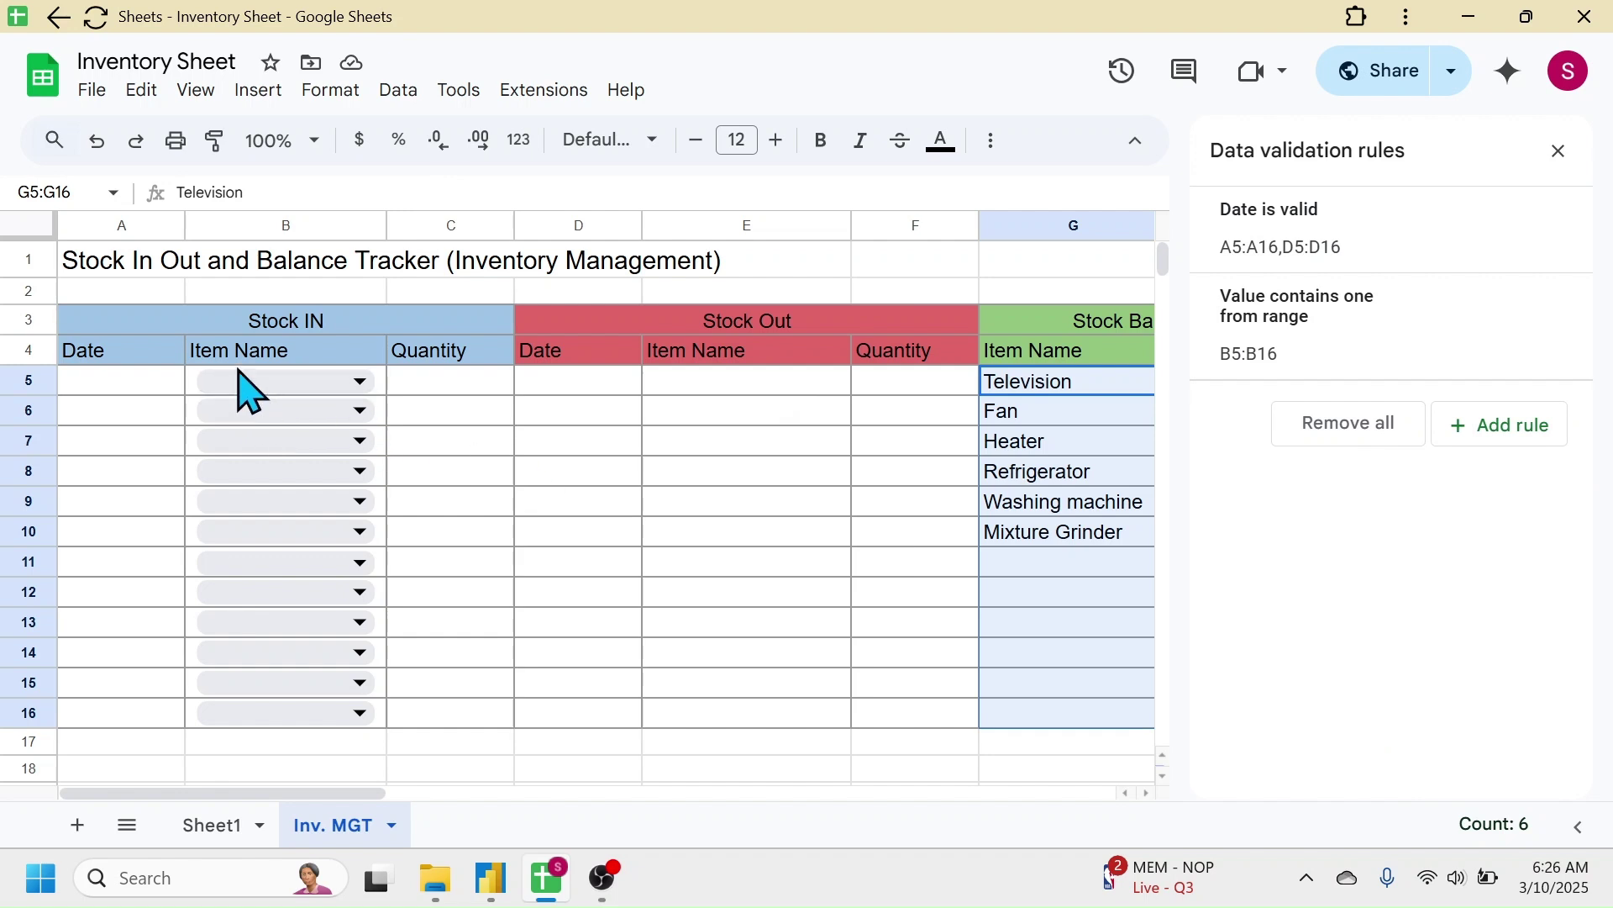
- Check the six item choices in B5's dropdown, then select B5 for copying
left_click(358, 384)
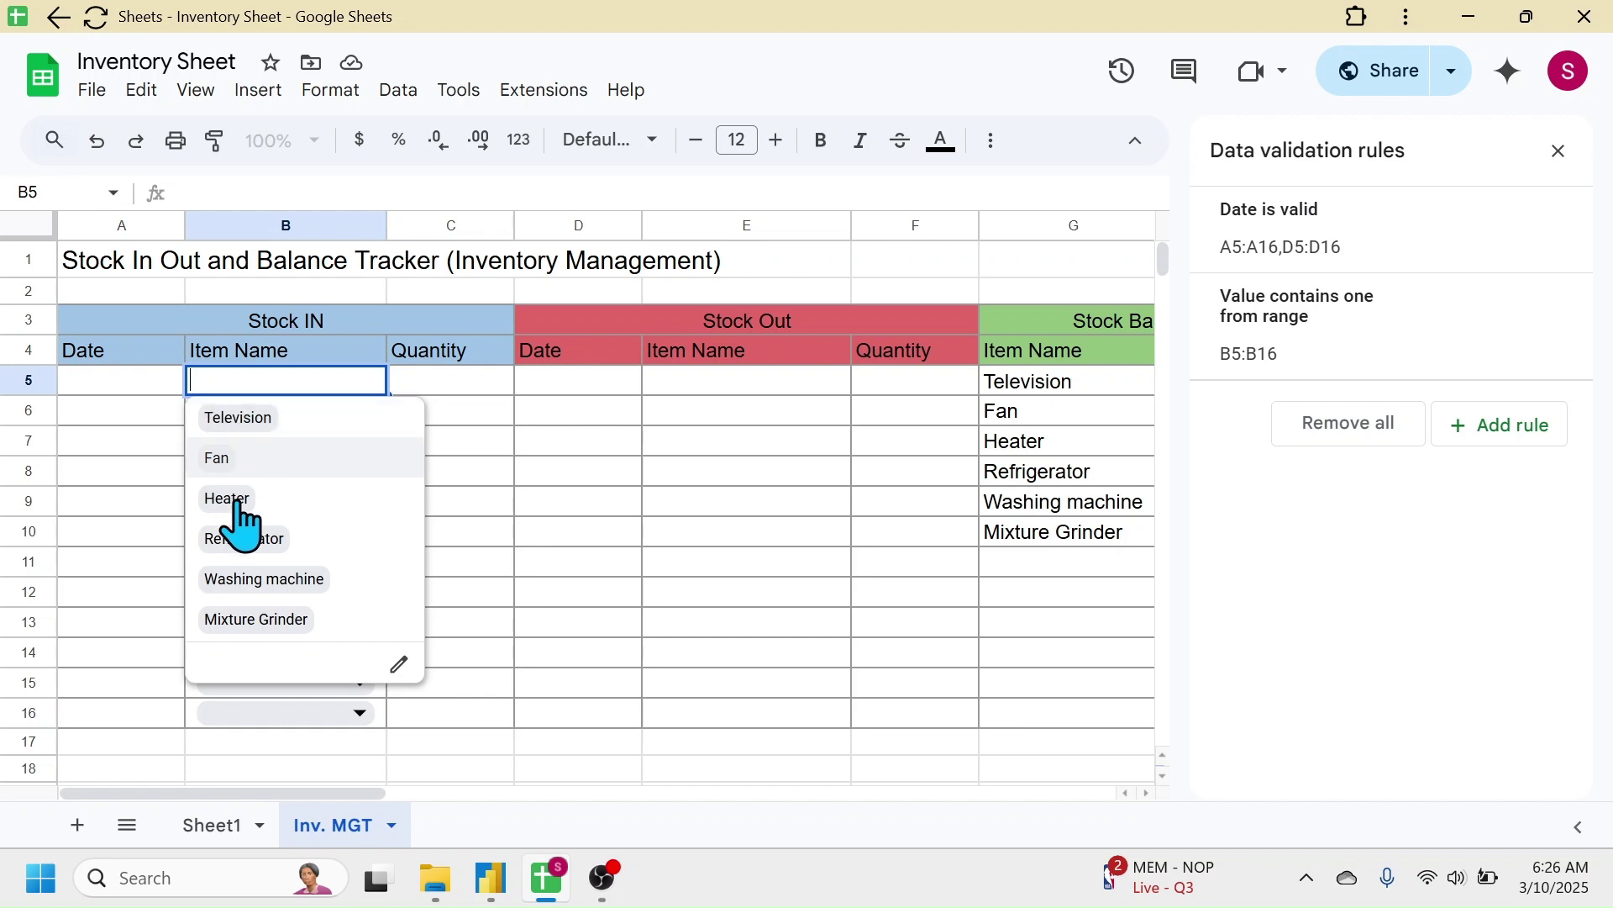
left_click(592, 470)
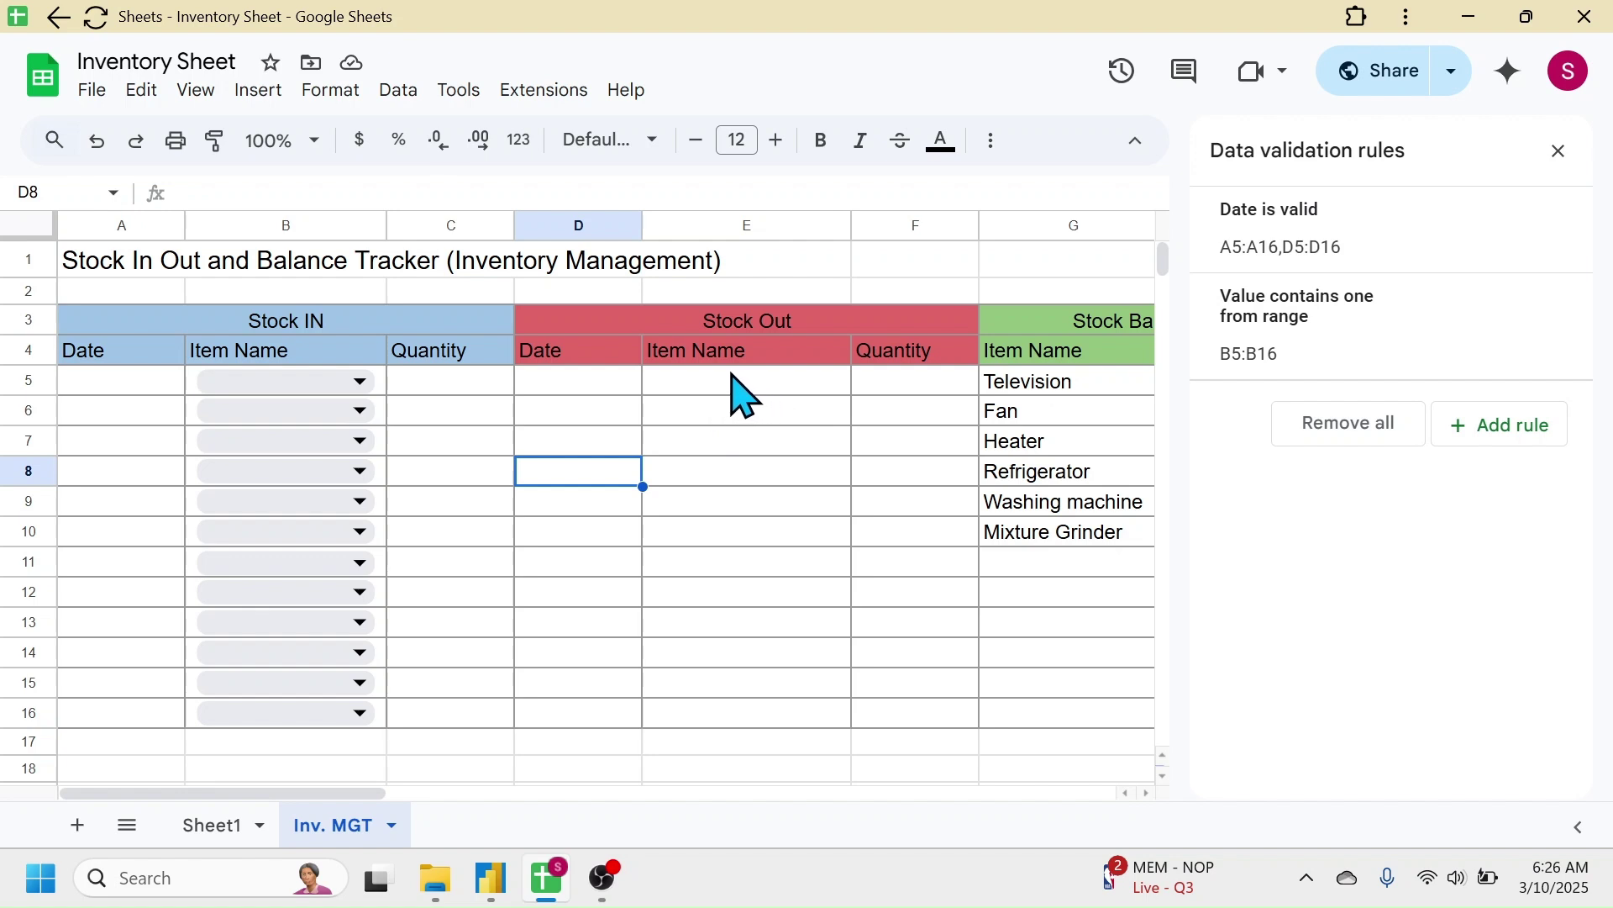
key("Right")
key("Up")
key("Up")
key("Up")
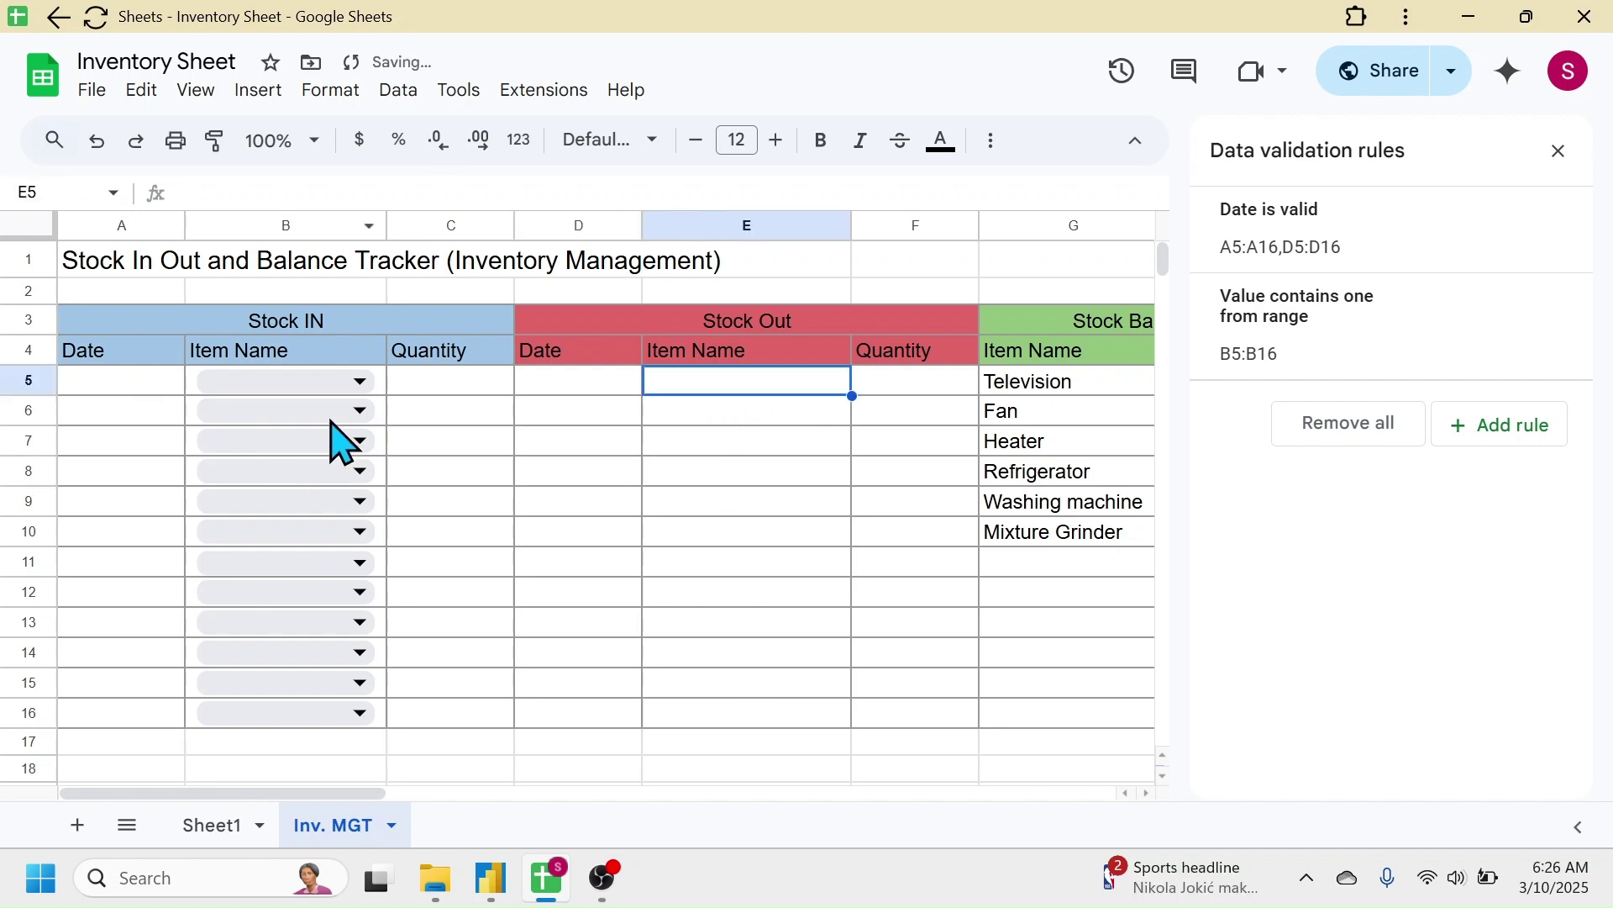
left_click(194, 380)
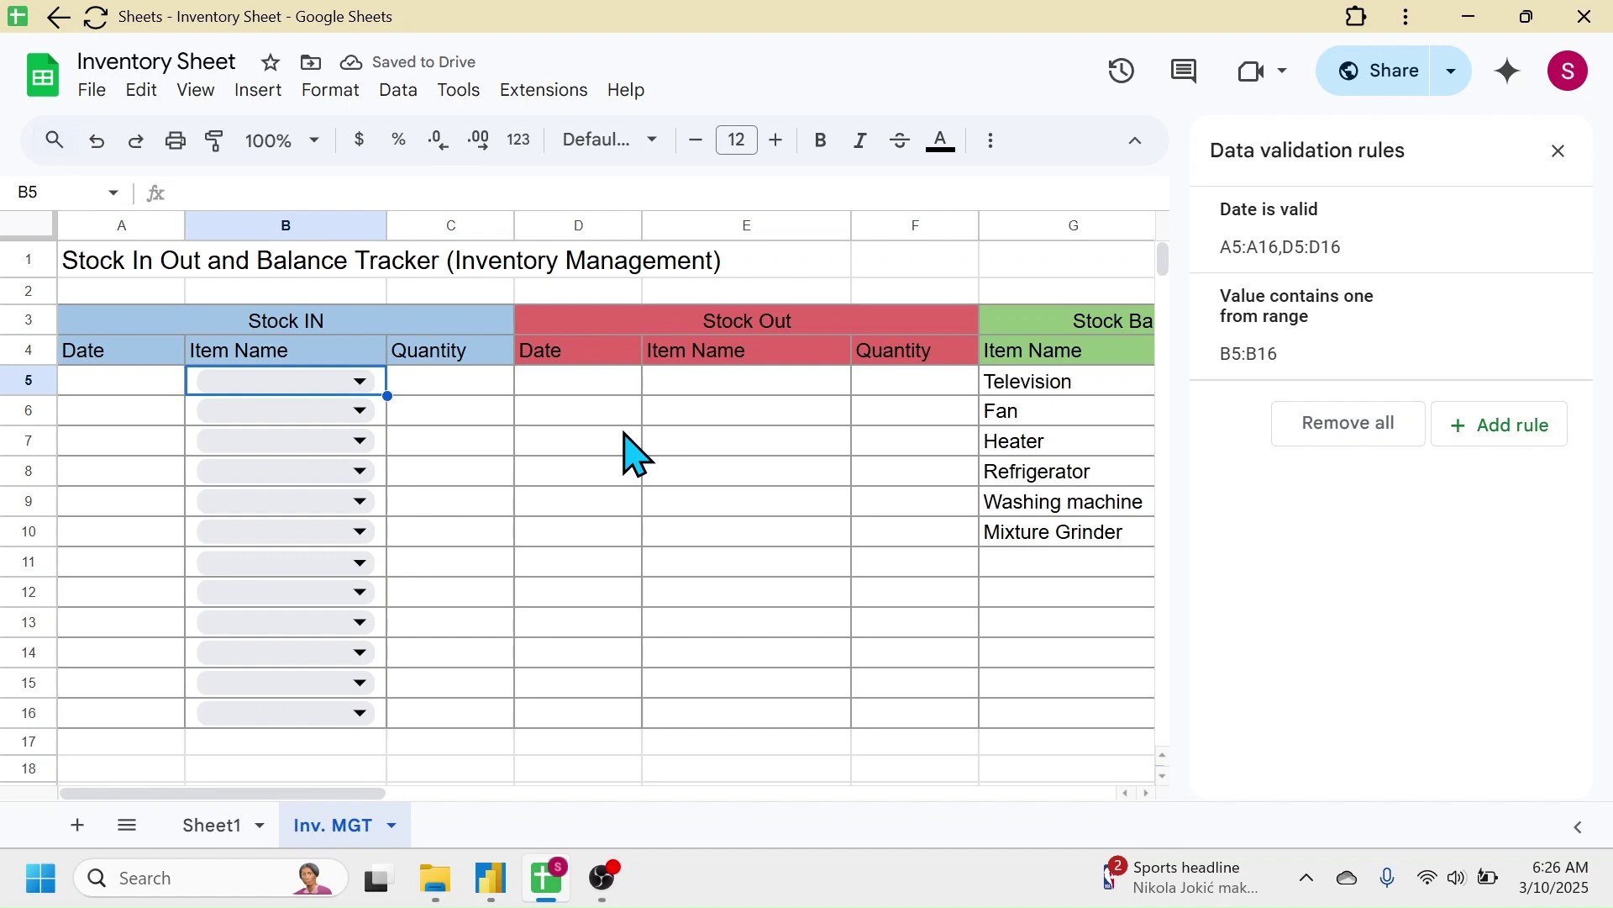
- Paste B5's item dropdown into E5:E16 and confirm E5 lists the six items
left_click(722, 383)
left_click_drag(721, 379, 743, 714)
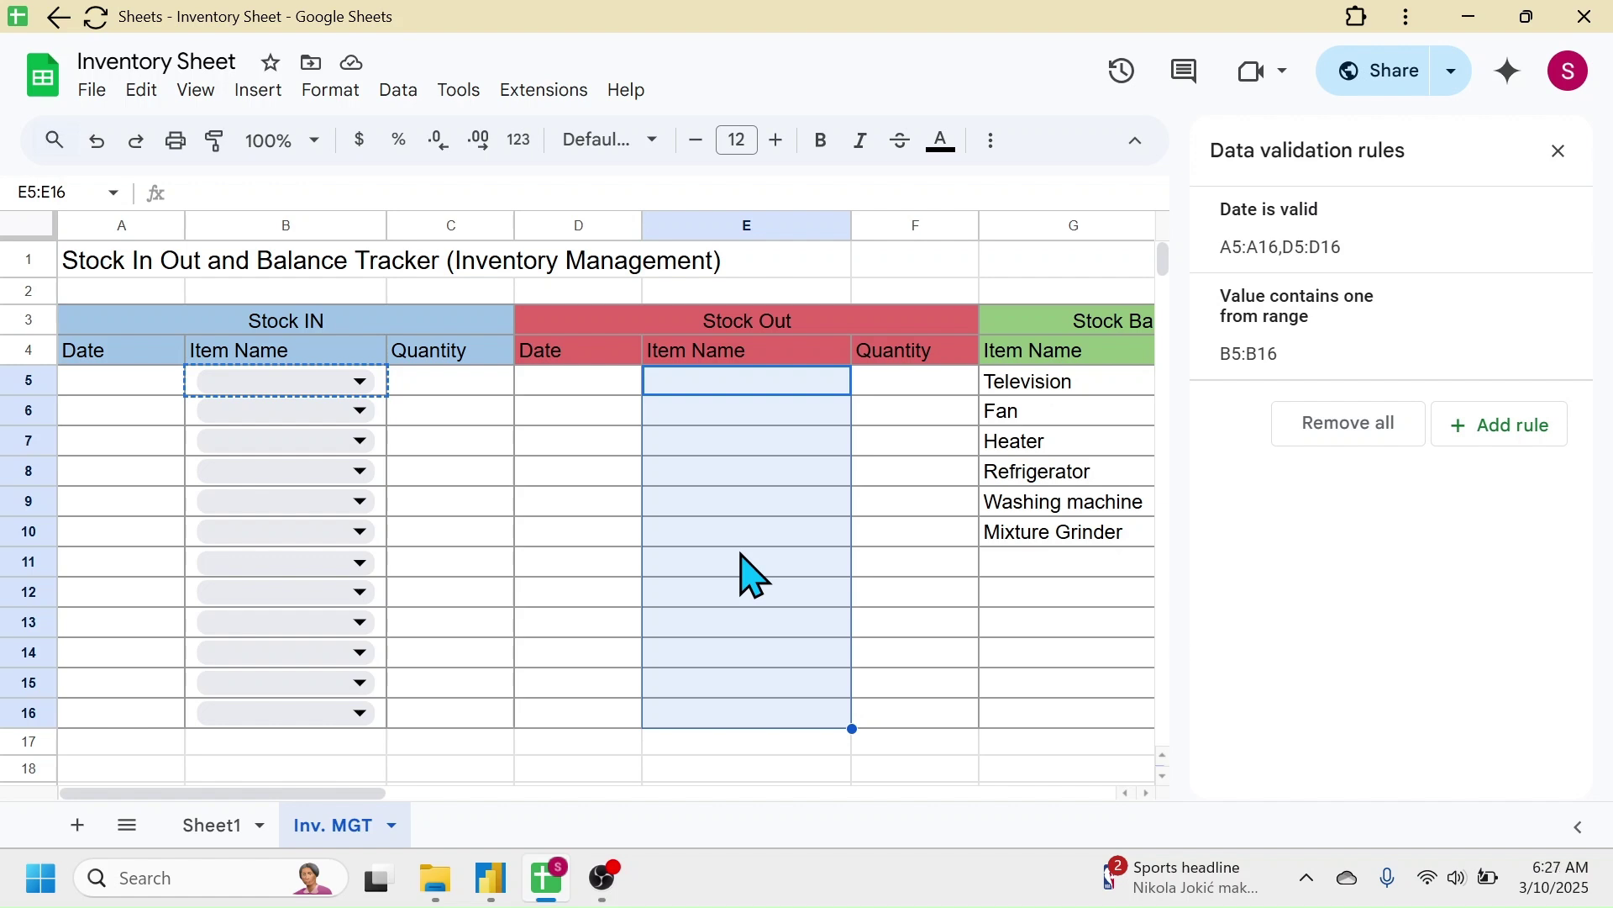
key("ctrl+v")
left_click(873, 470)
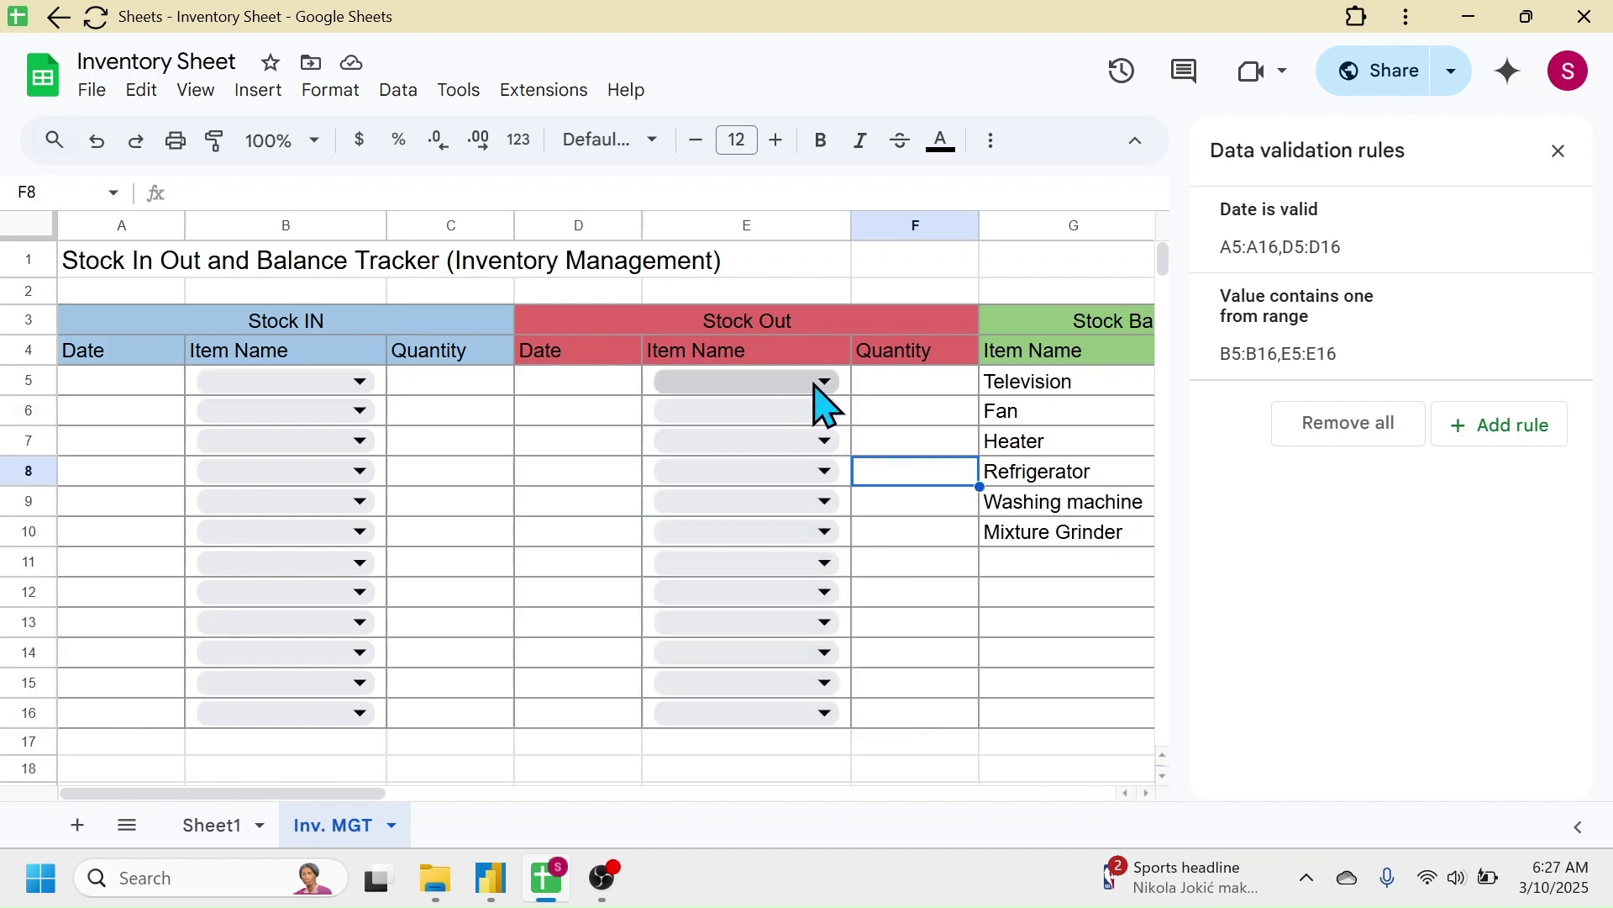
left_click(826, 383)
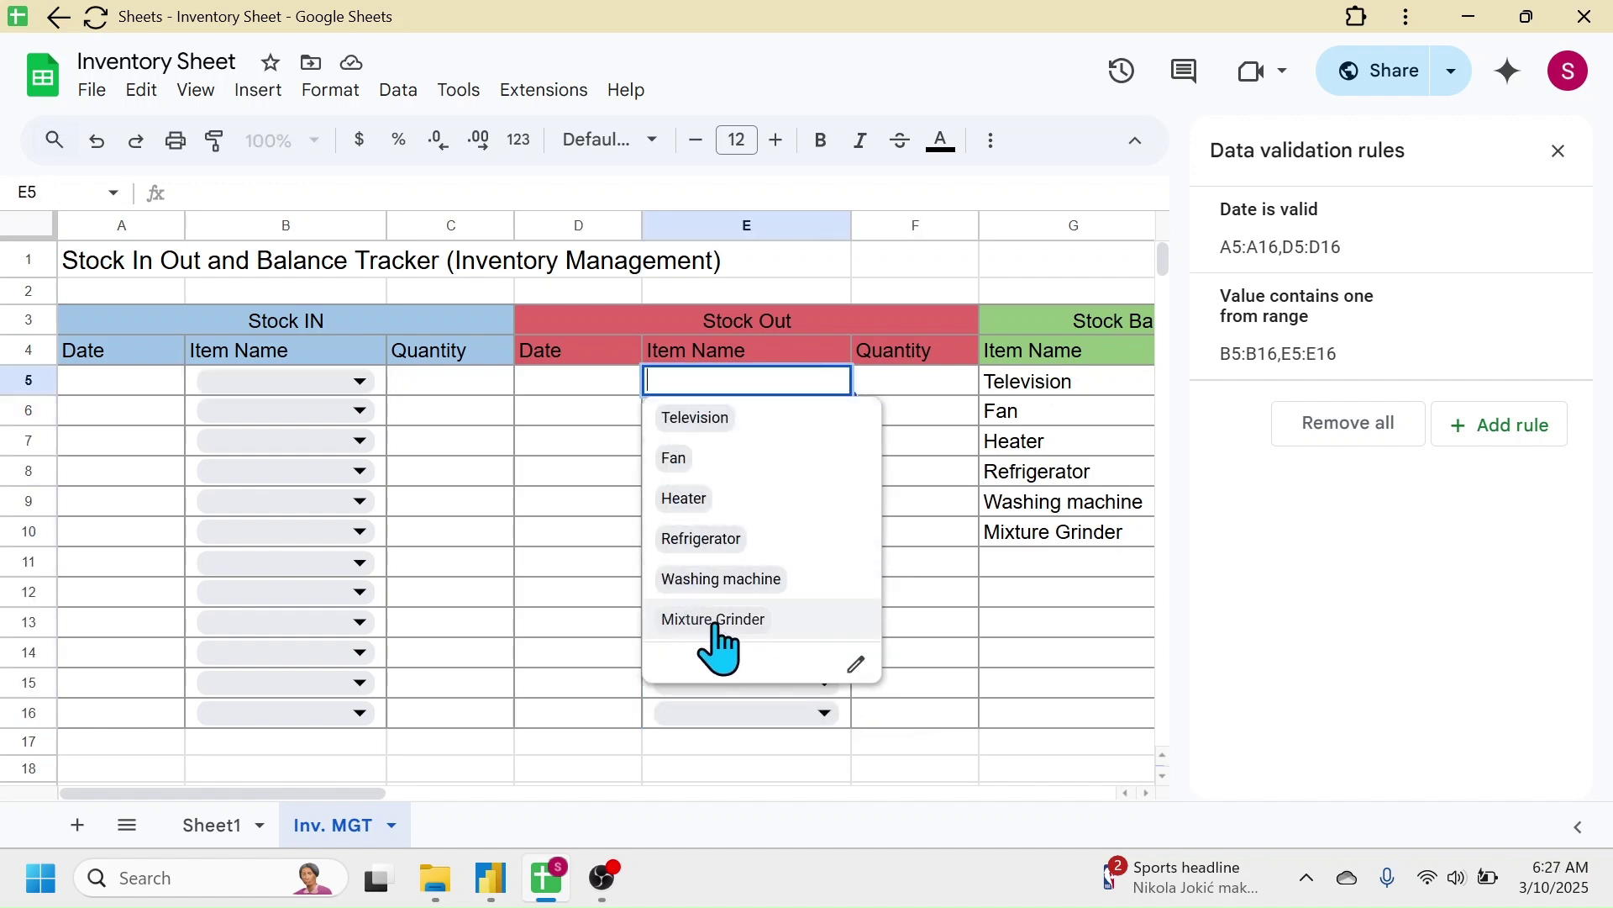
- Dismiss E5's item list and close the Data validation rules side panel
left_click(928, 444)
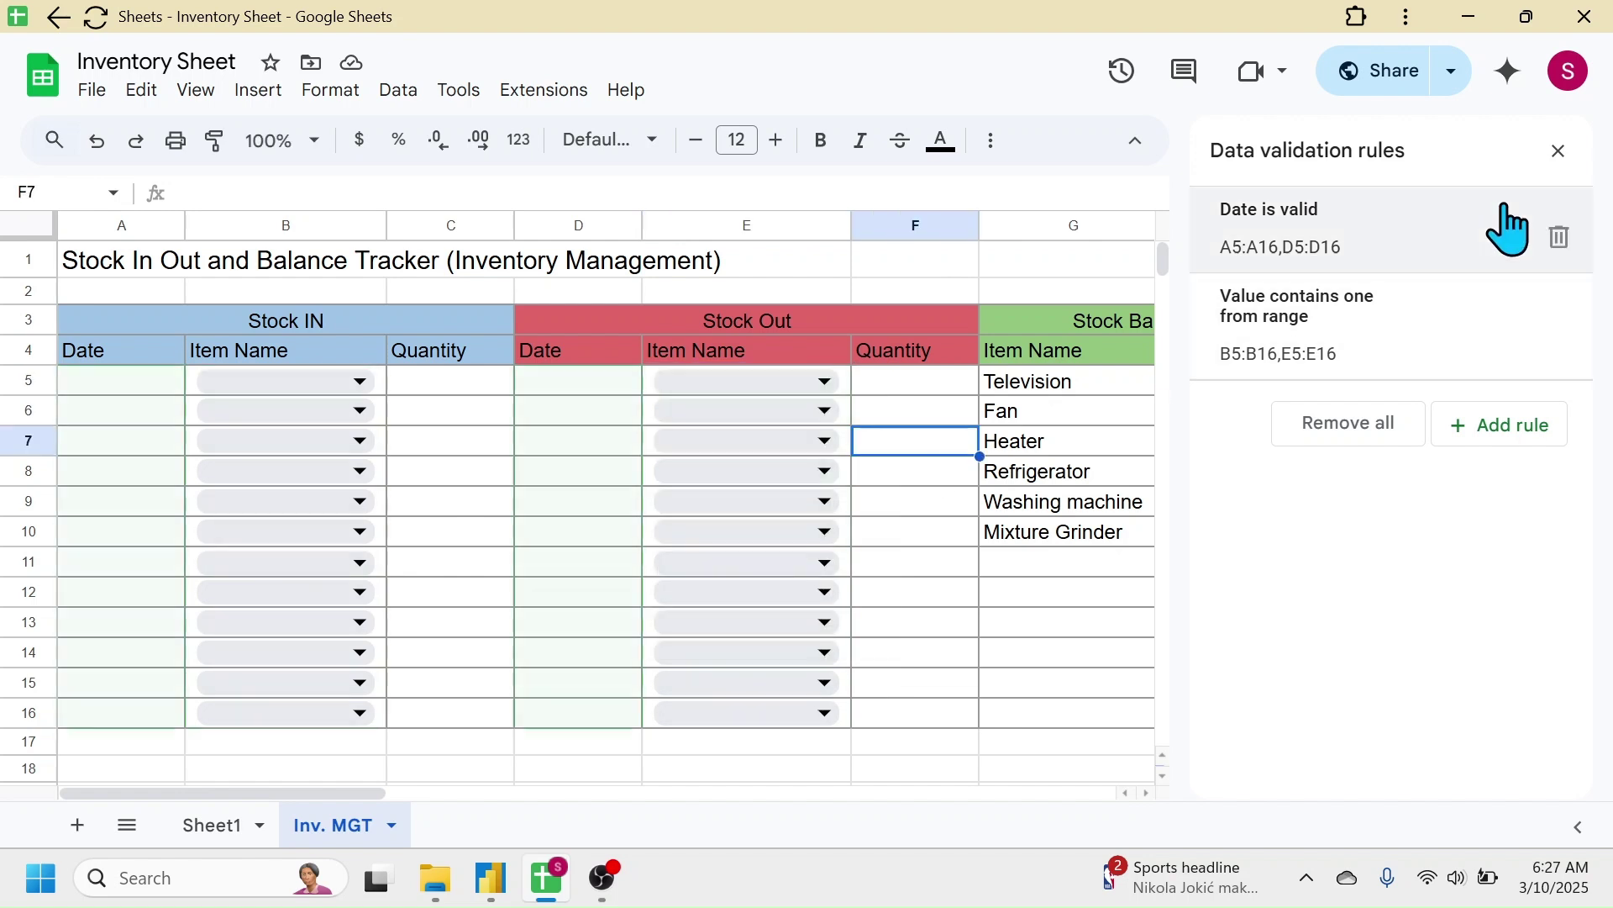
left_click(1559, 151)
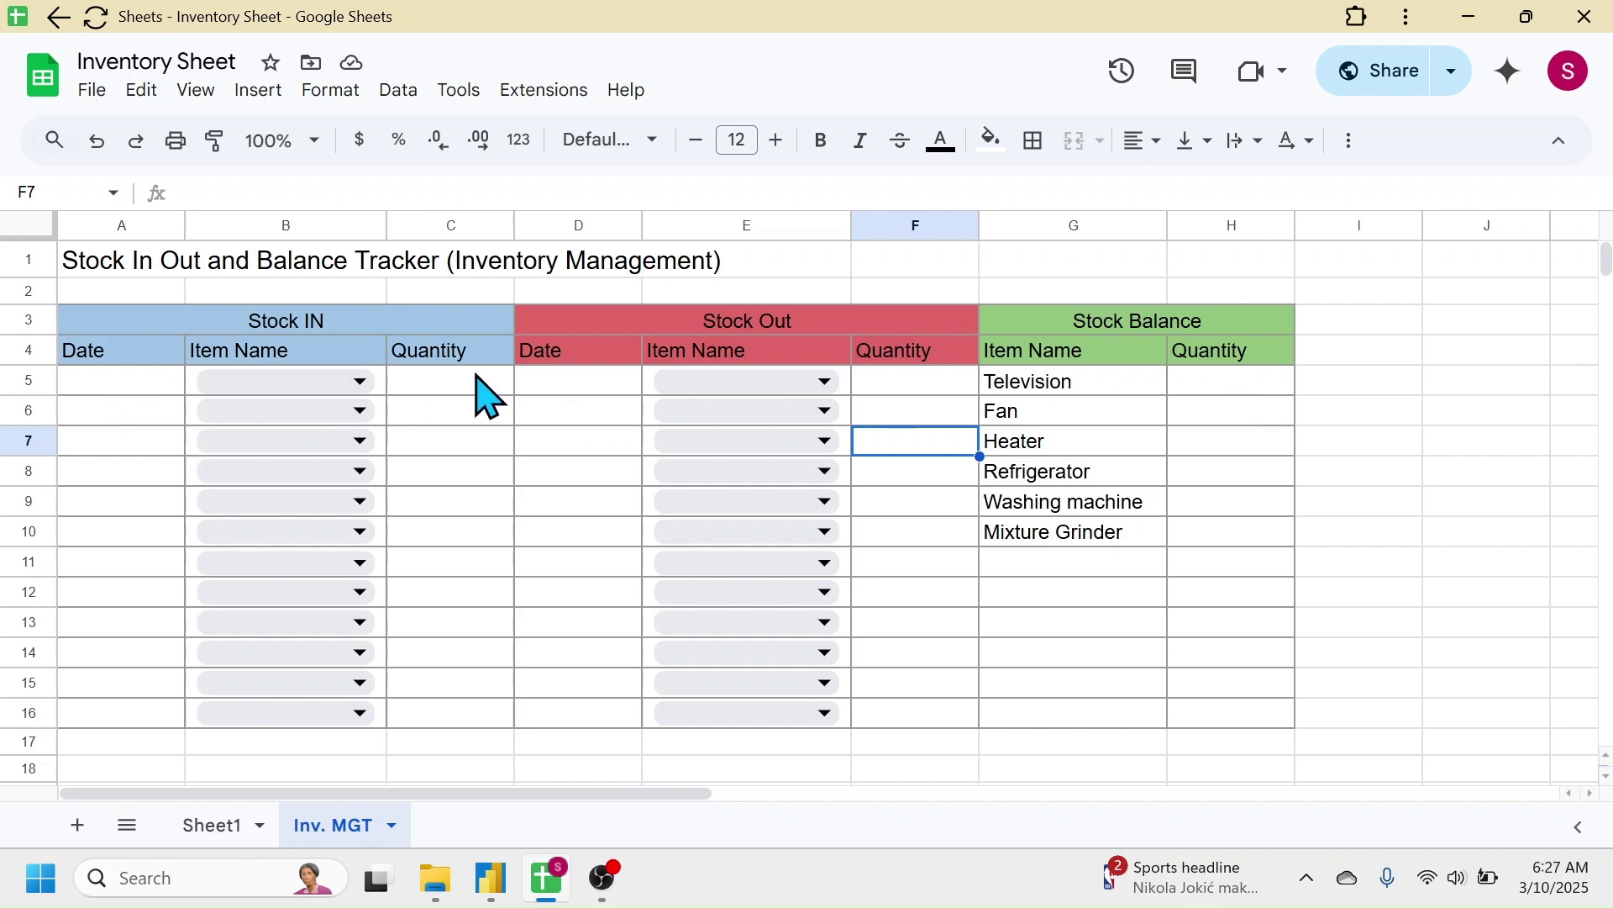
- Log the Stock IN rows with dates and items: Heater 24 and Refrigerator 12
double_click(127, 383)
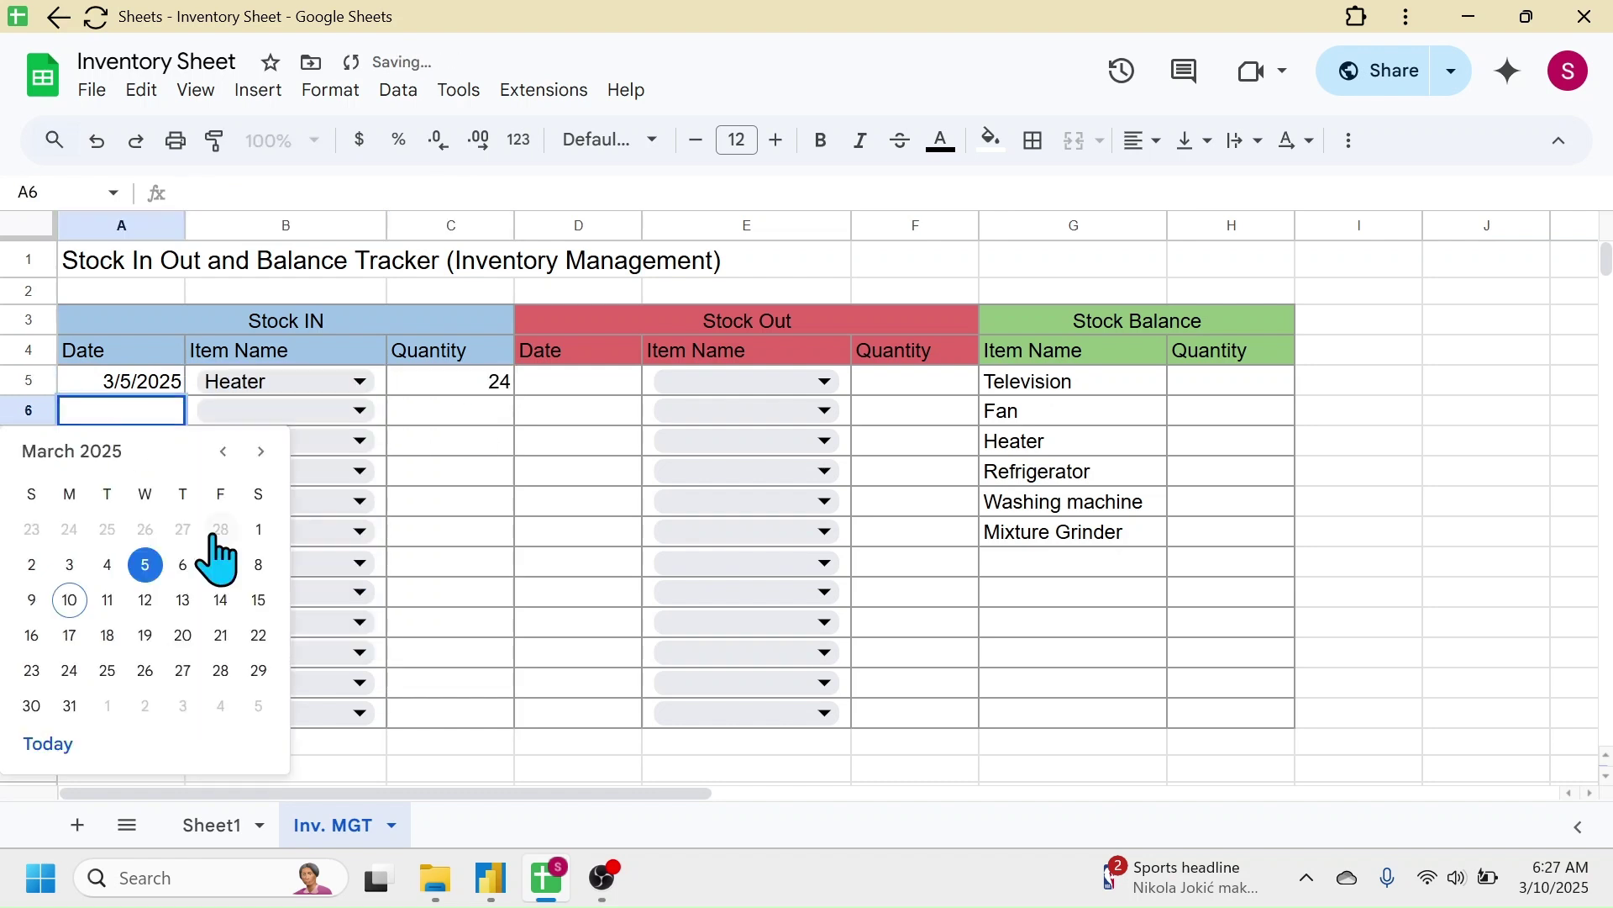
left_click(182, 565)
left_click(357, 411)
left_click(238, 565)
type("12")
- Enter the first three Stock Out rows with March dates, Heater/Refrigerator items and quantities 2, 3, 5
left_click(653, 535)
left_click(684, 496)
type("2")
double_click(584, 412)
left_click(465, 600)
left_click(824, 411)
left_click(695, 541)
type("3")
double_click(584, 441)
left_click(503, 627)
type("5")
double_click(584, 471)
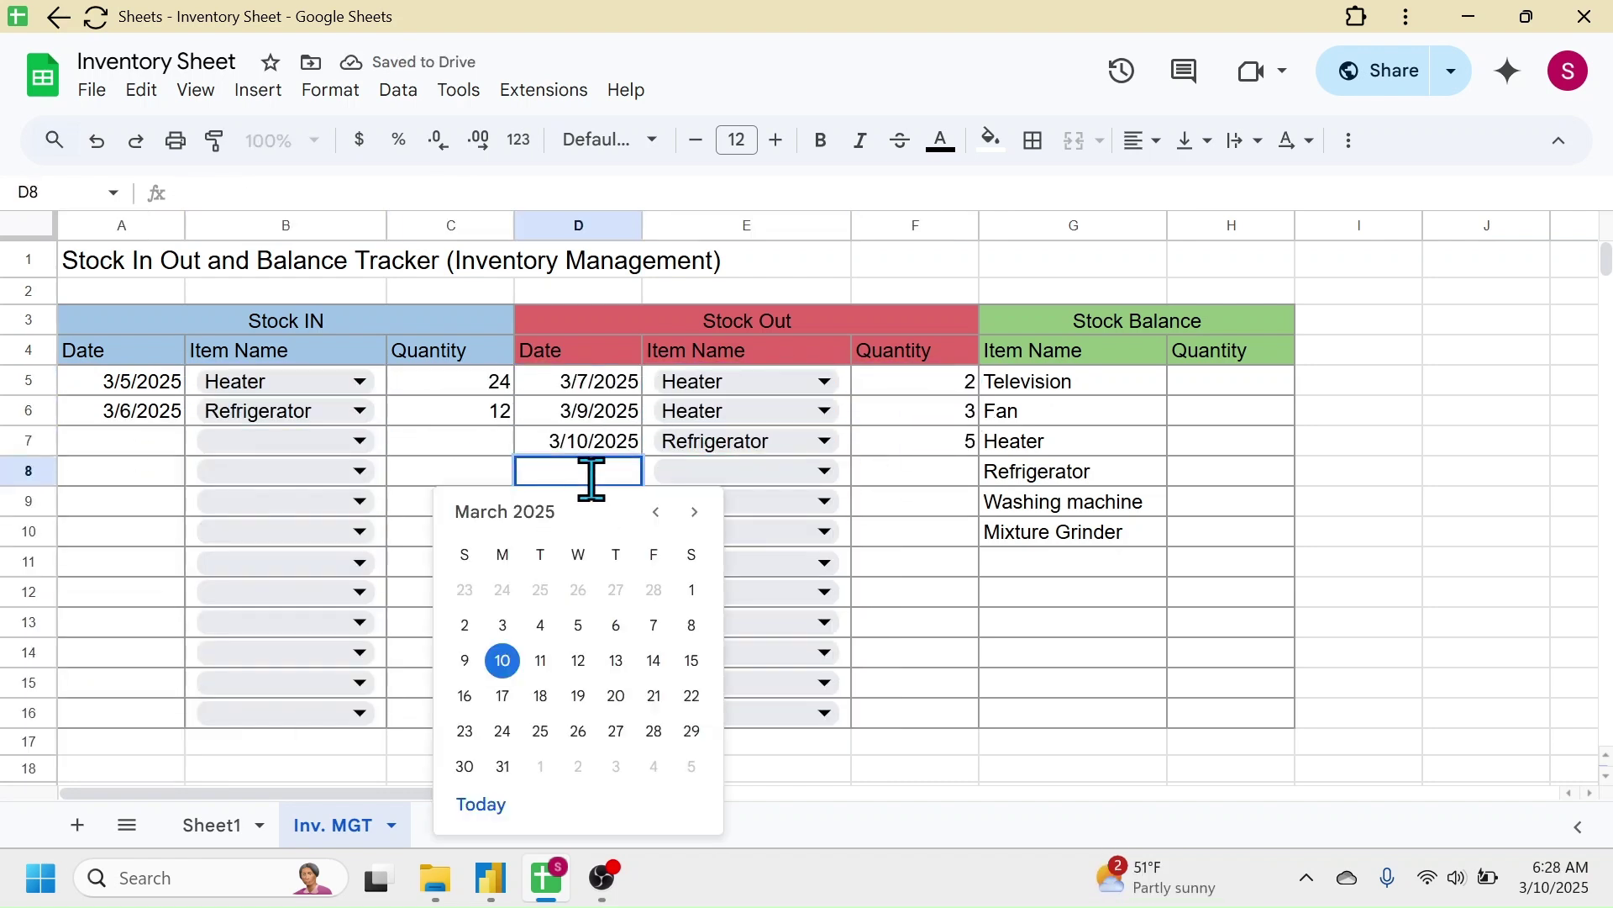
- Add the fourth Stock Out row: 11 March, Heater, quantity 1
left_click(540, 660)
left_click(823, 471)
left_click(694, 590)
left_click(918, 487)
type("1")
key("Return")
key("Return")
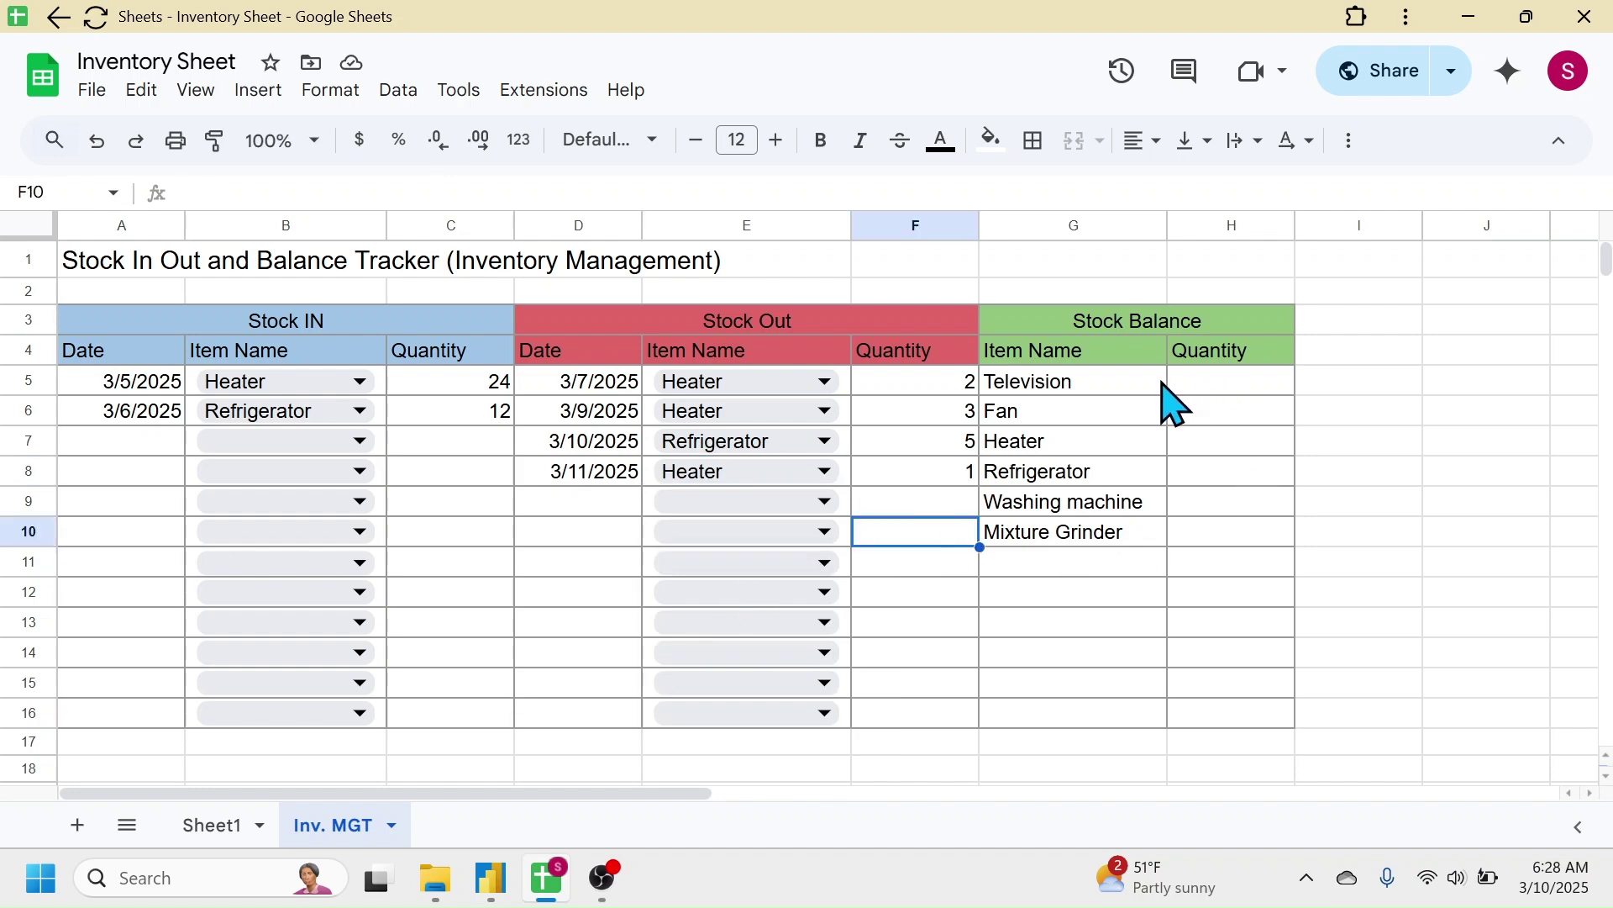
left_click(1229, 386)
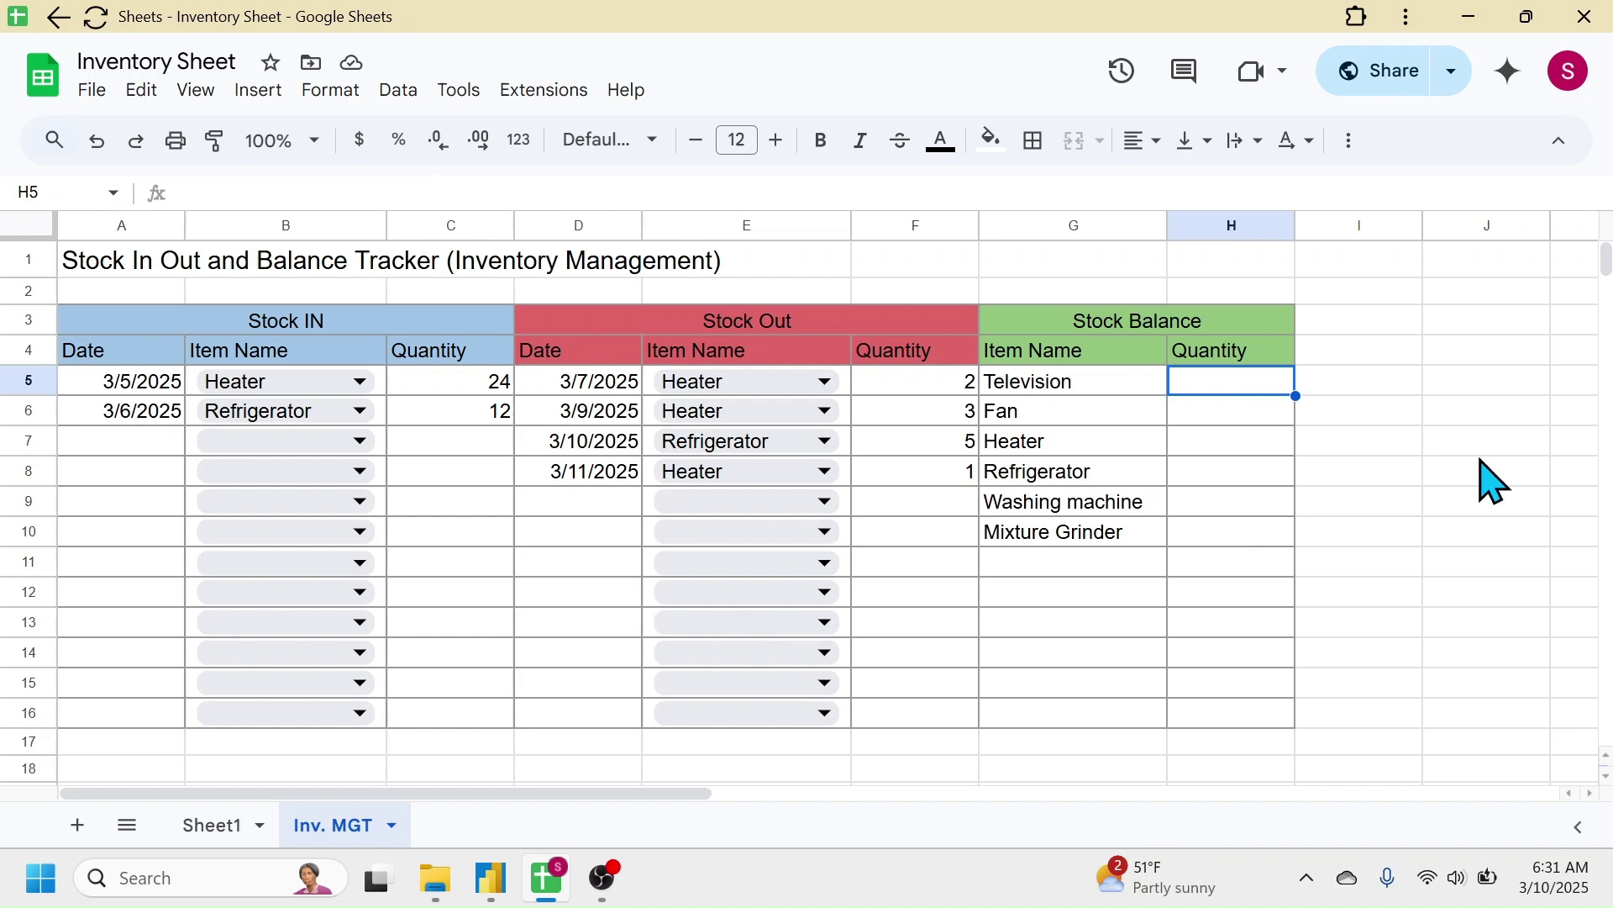
- Start H5's formula as =SUMIF($B$5:$B$16,G5,$C$5:$C$16)- for Television's Stock IN total
type("=")
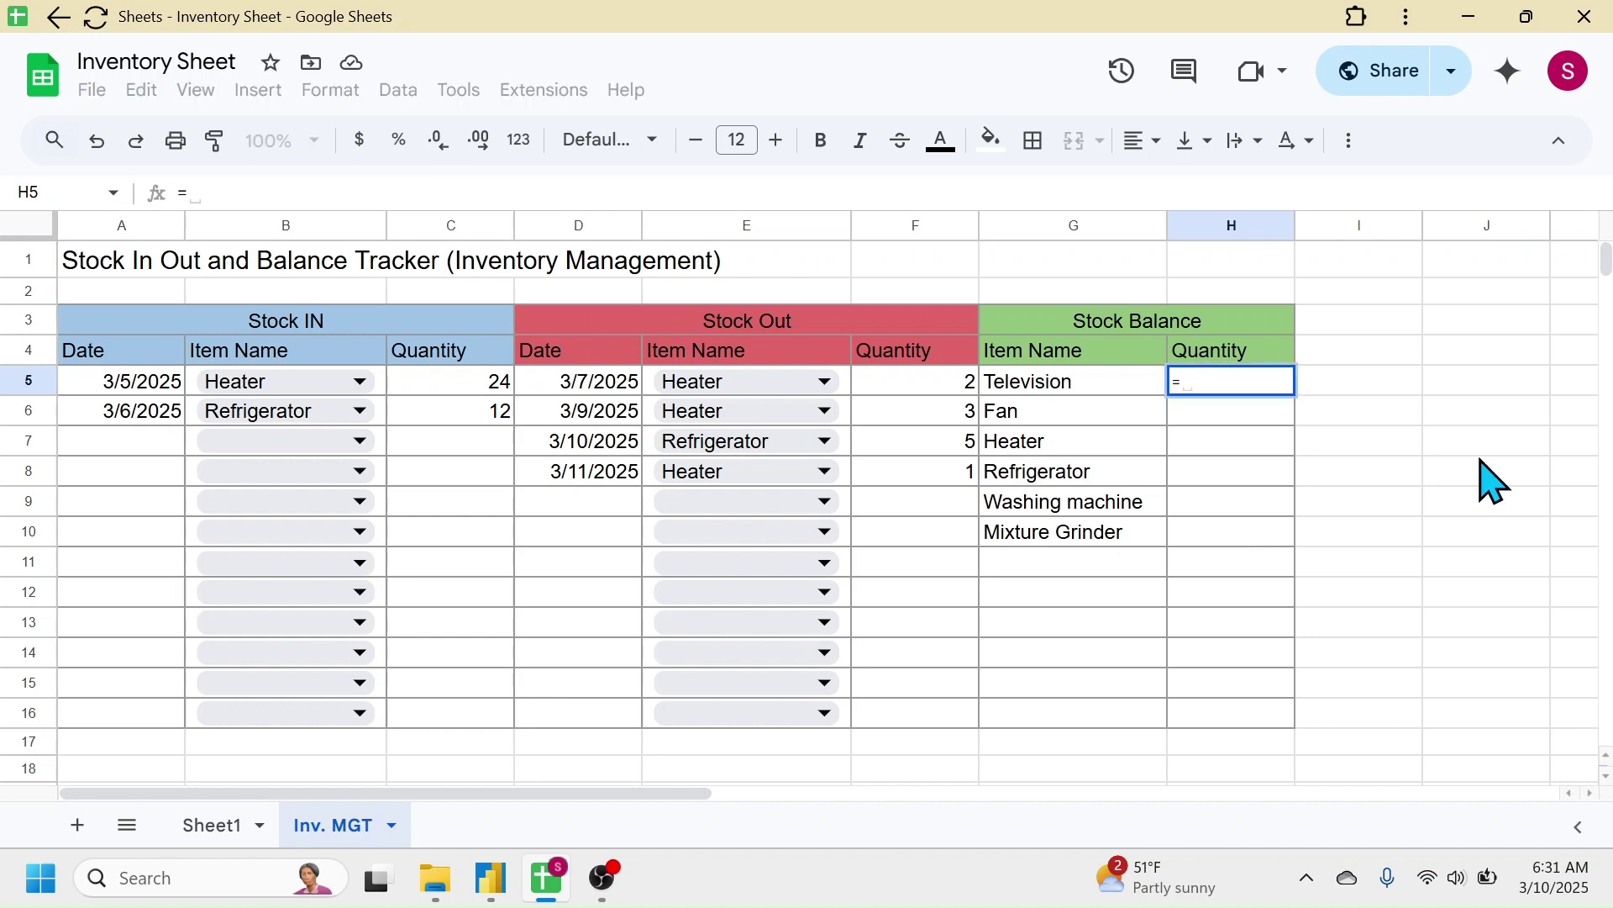
type("SUMIF")
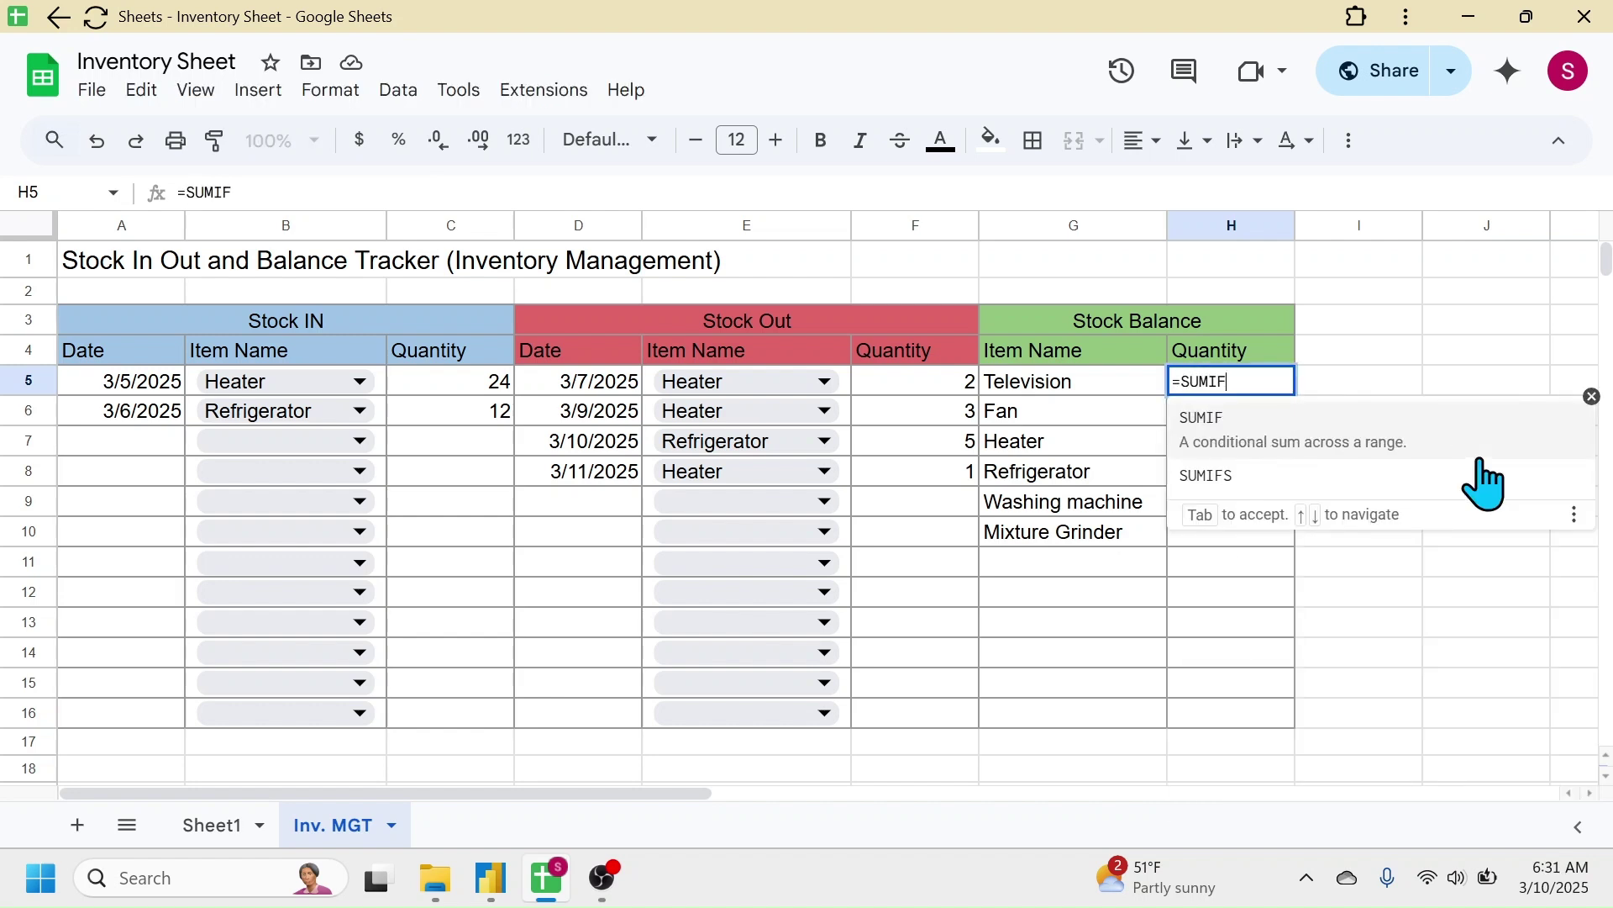
type("(")
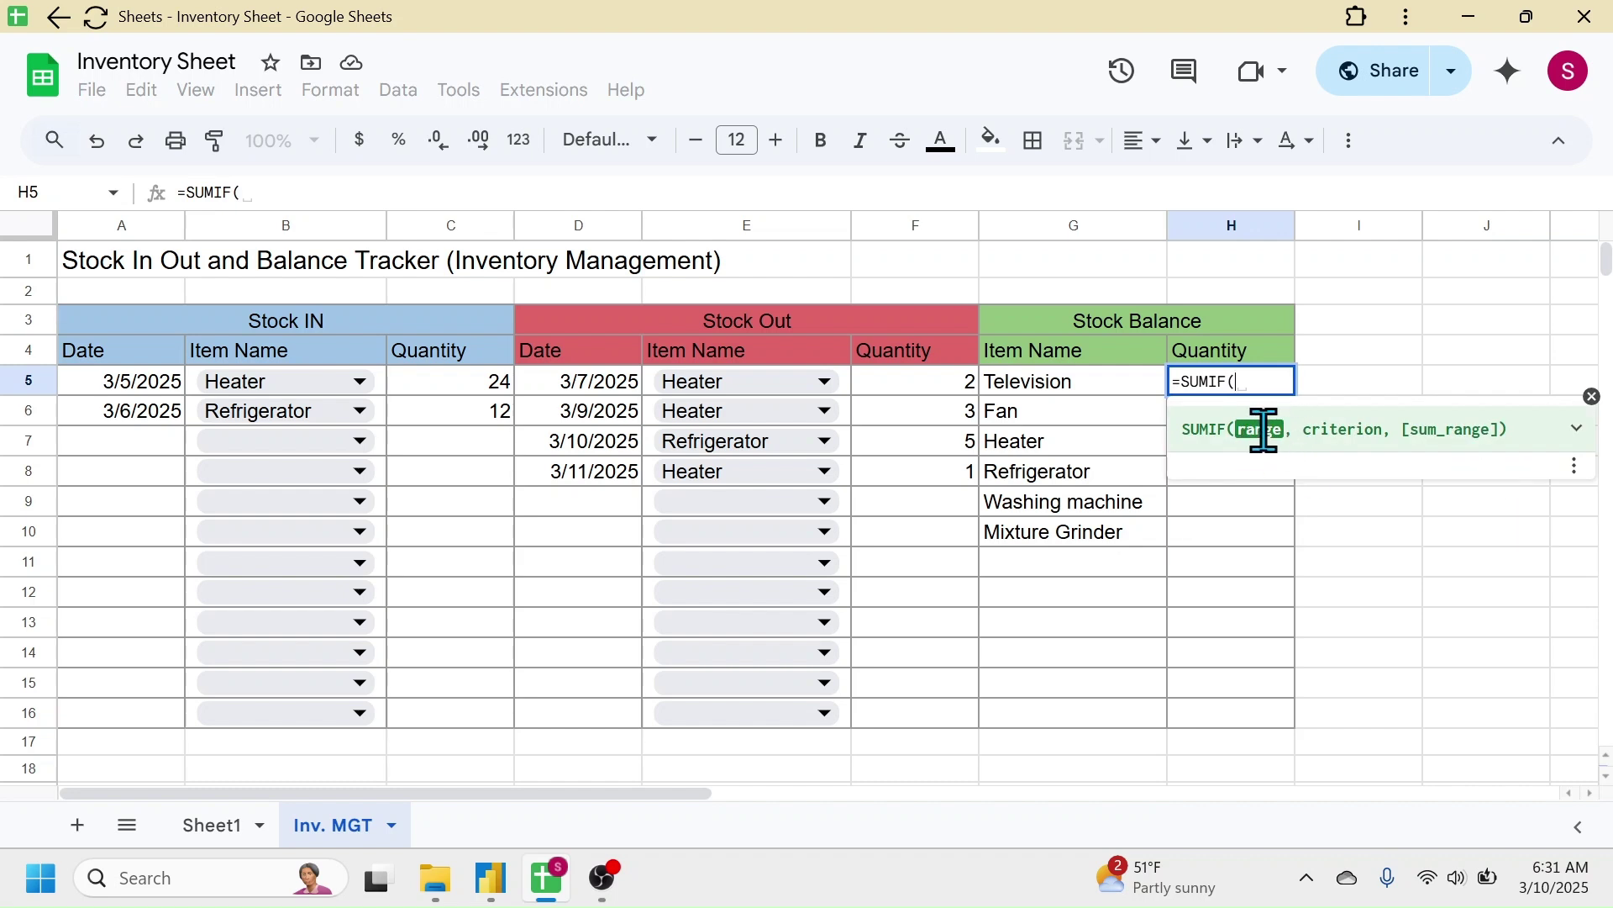
left_click(202, 391)
left_click_drag(201, 524, 216, 706)
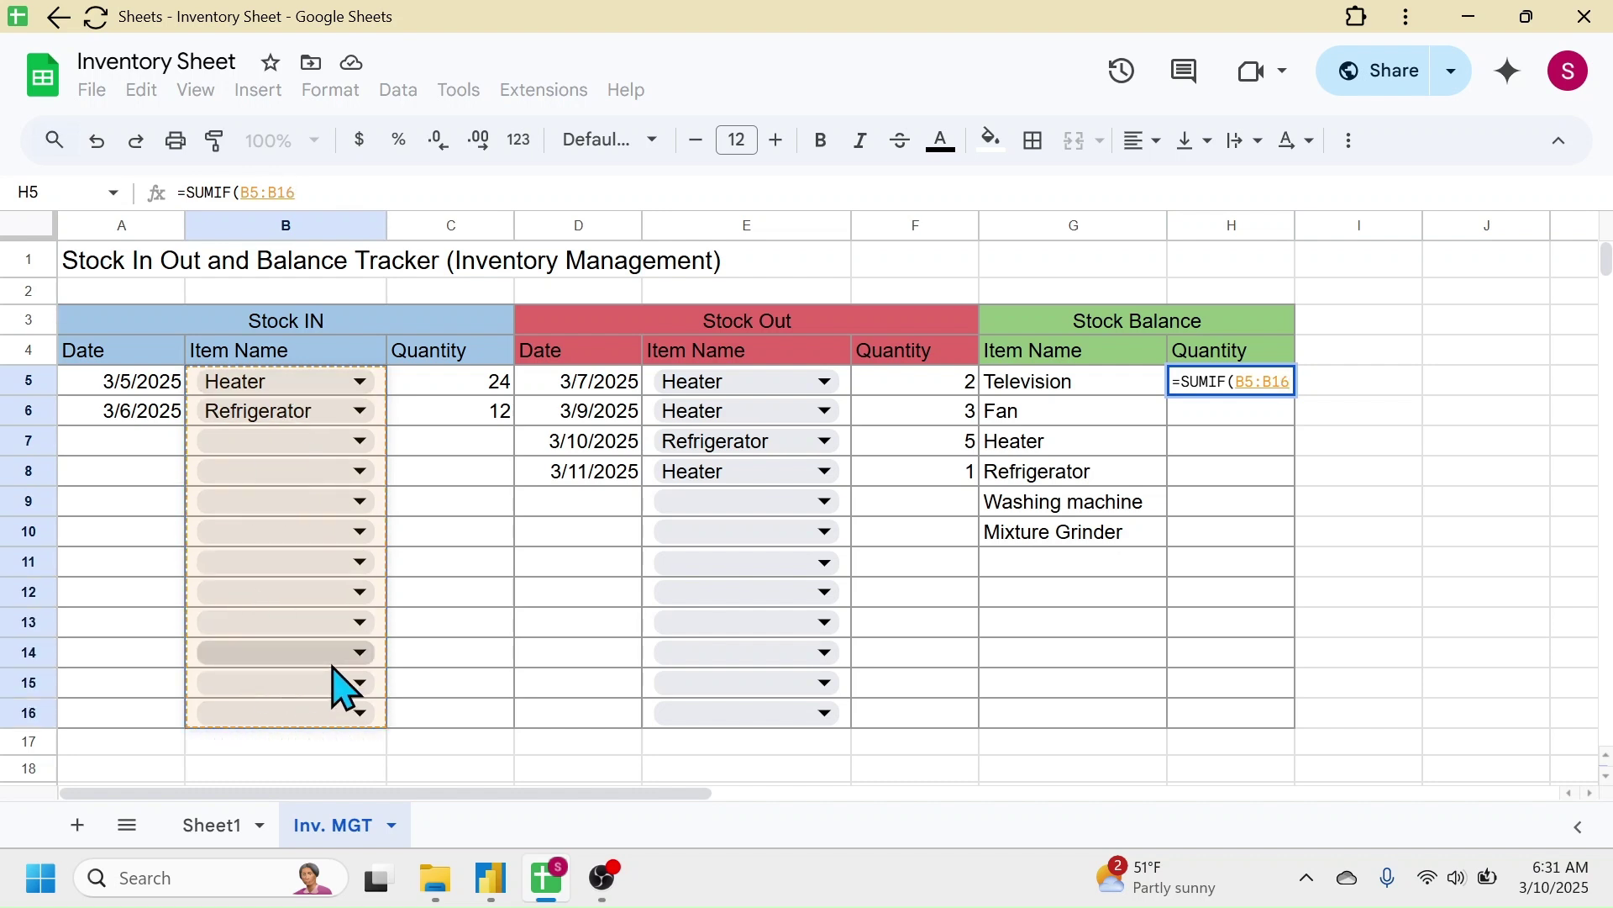
key("F4")
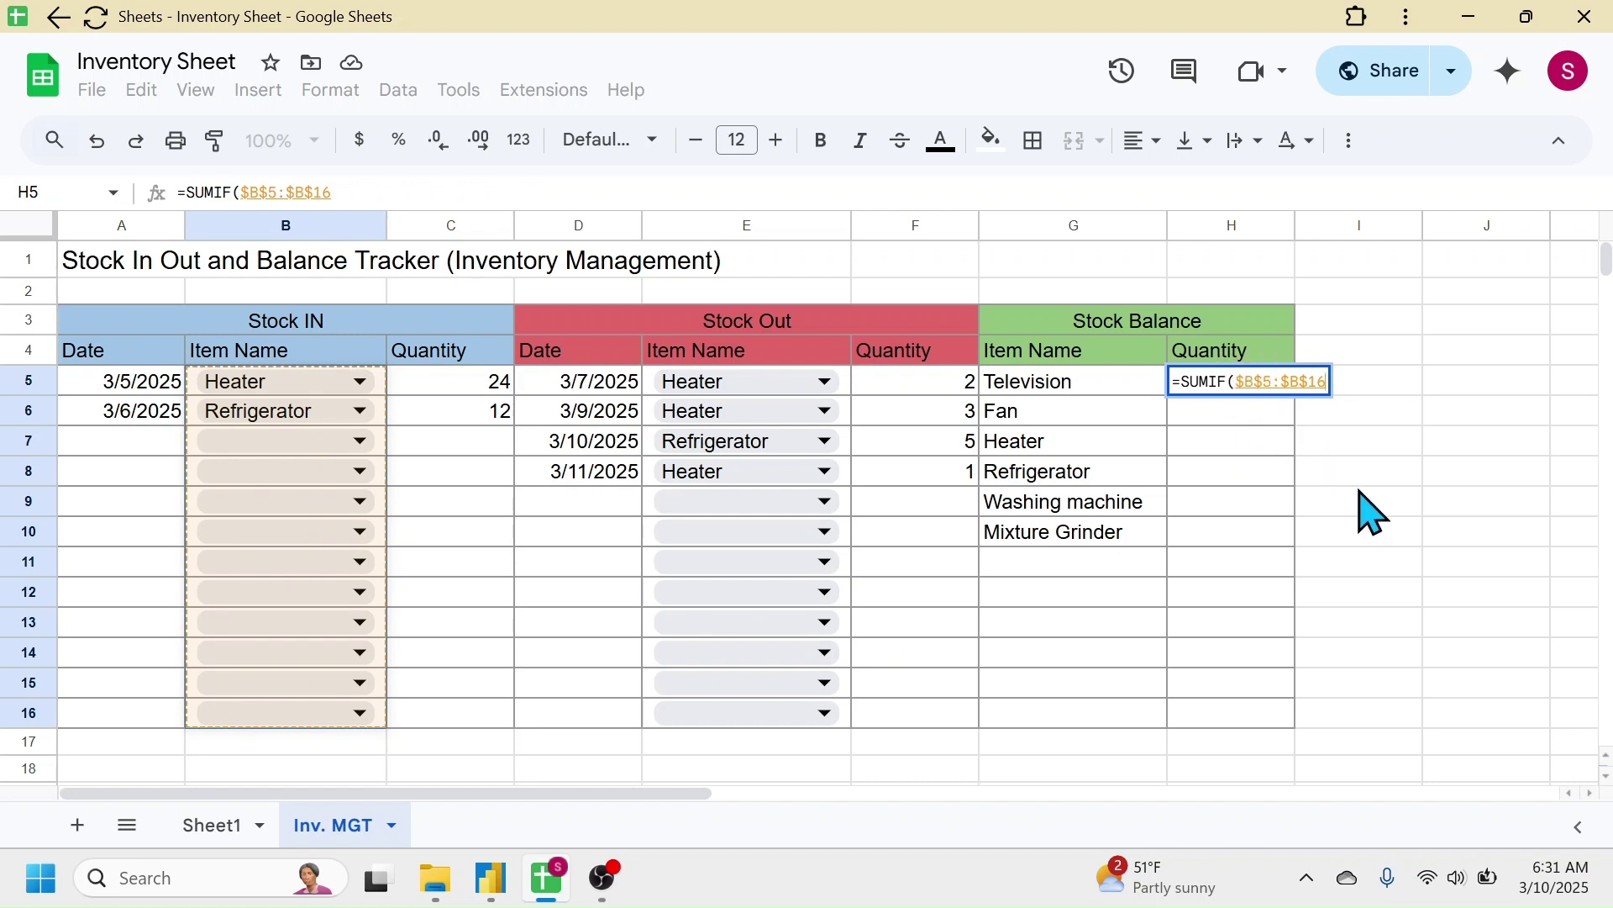
type(",")
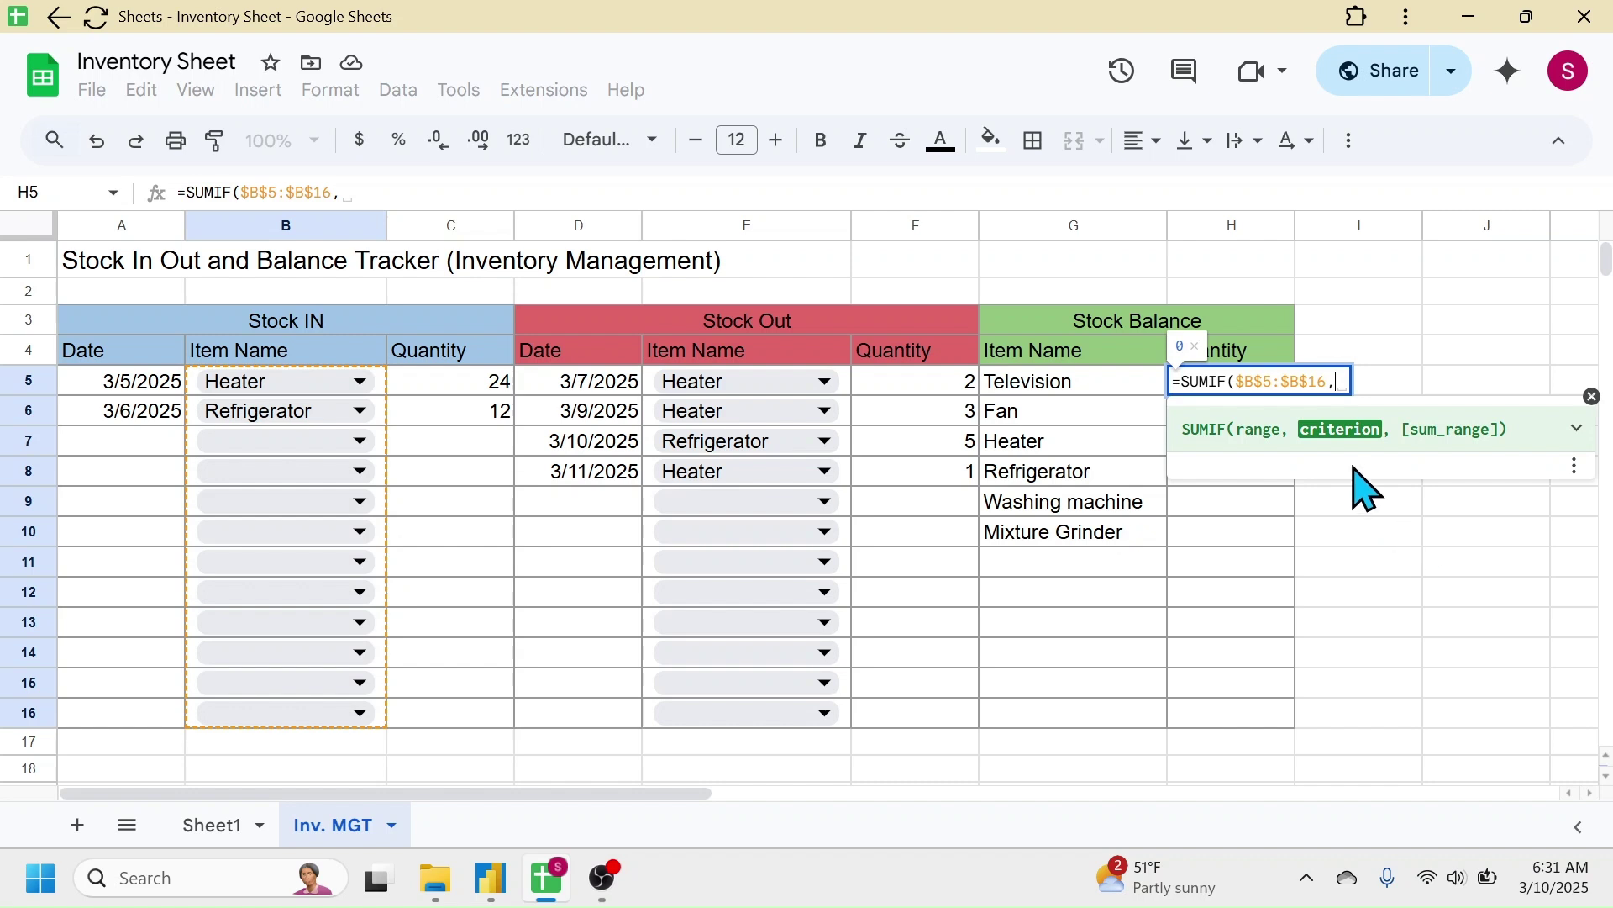
left_click(1099, 383)
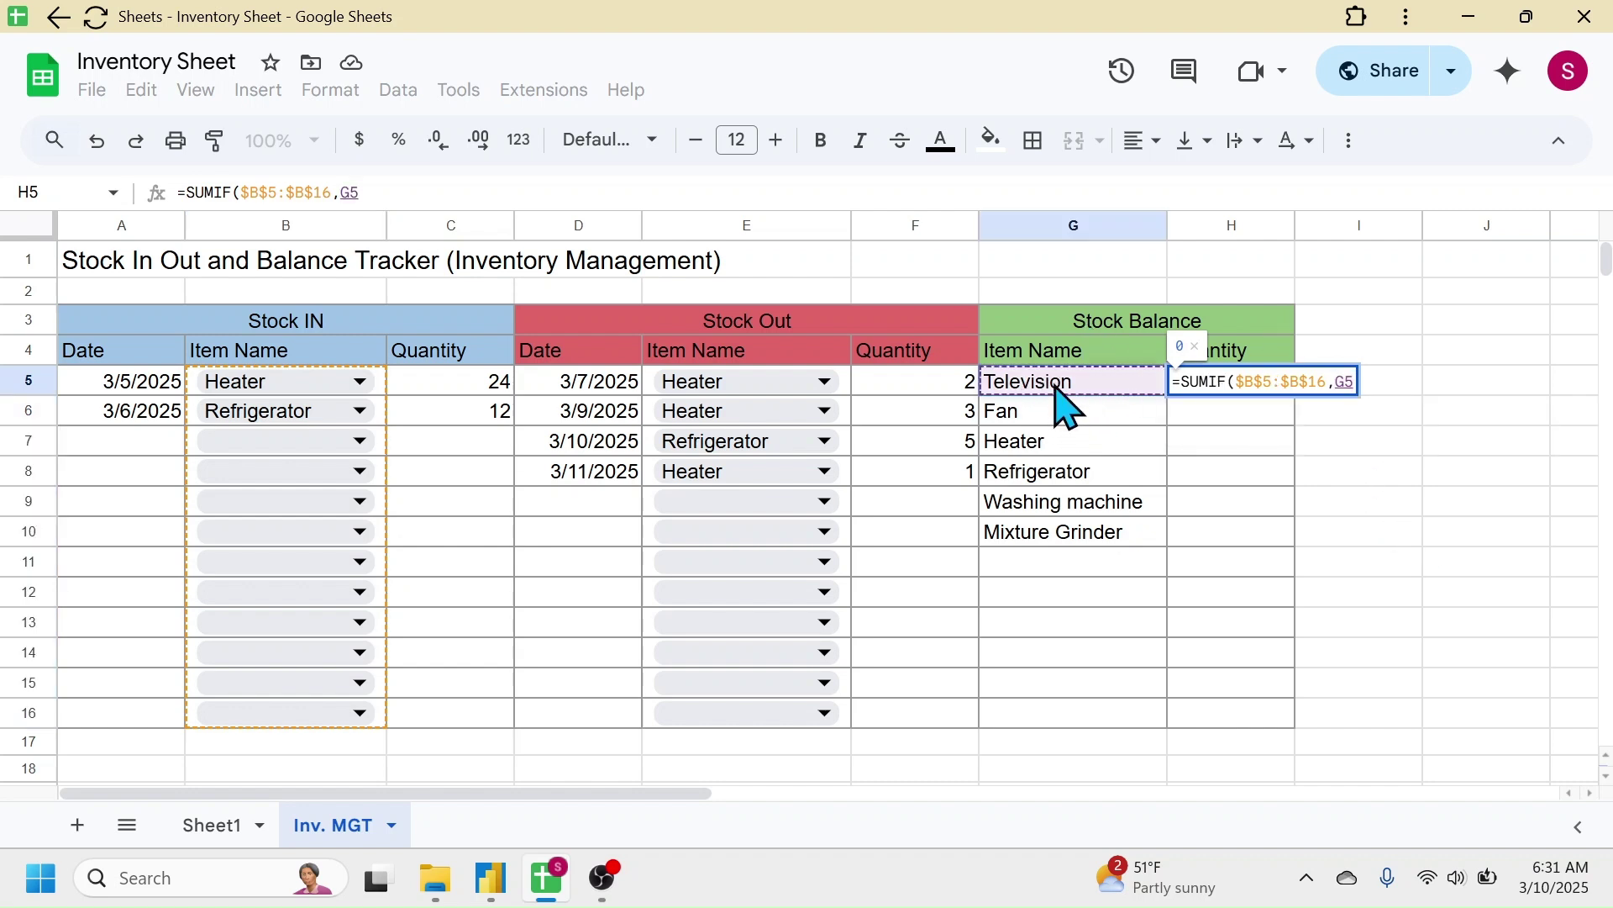
type(",")
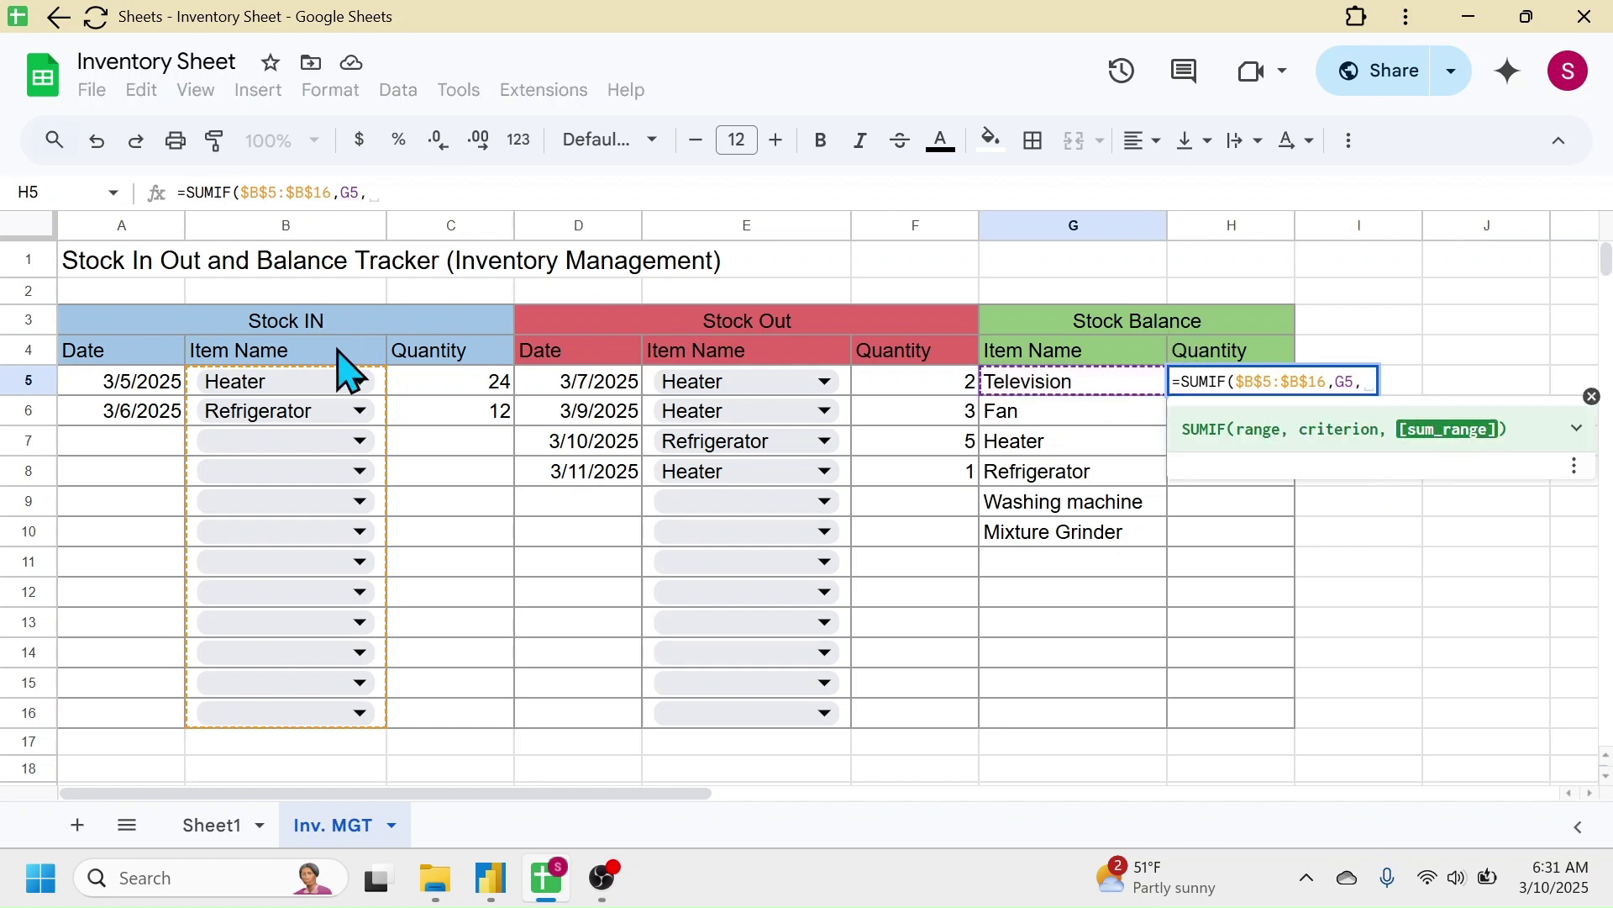
left_click_drag(445, 382, 466, 705)
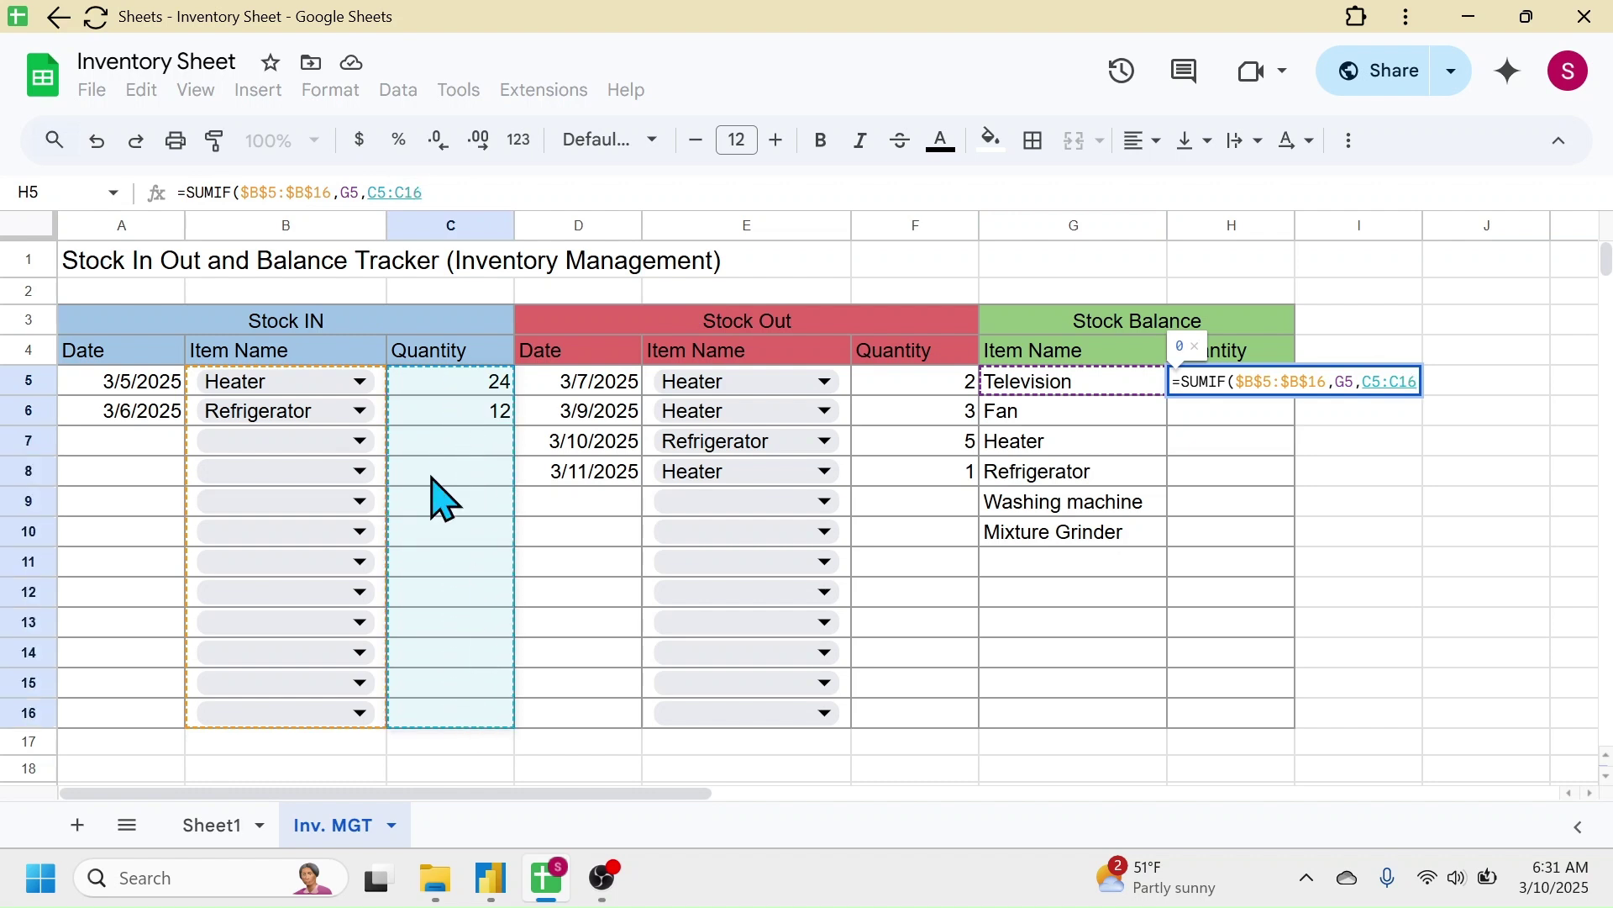
key("F4")
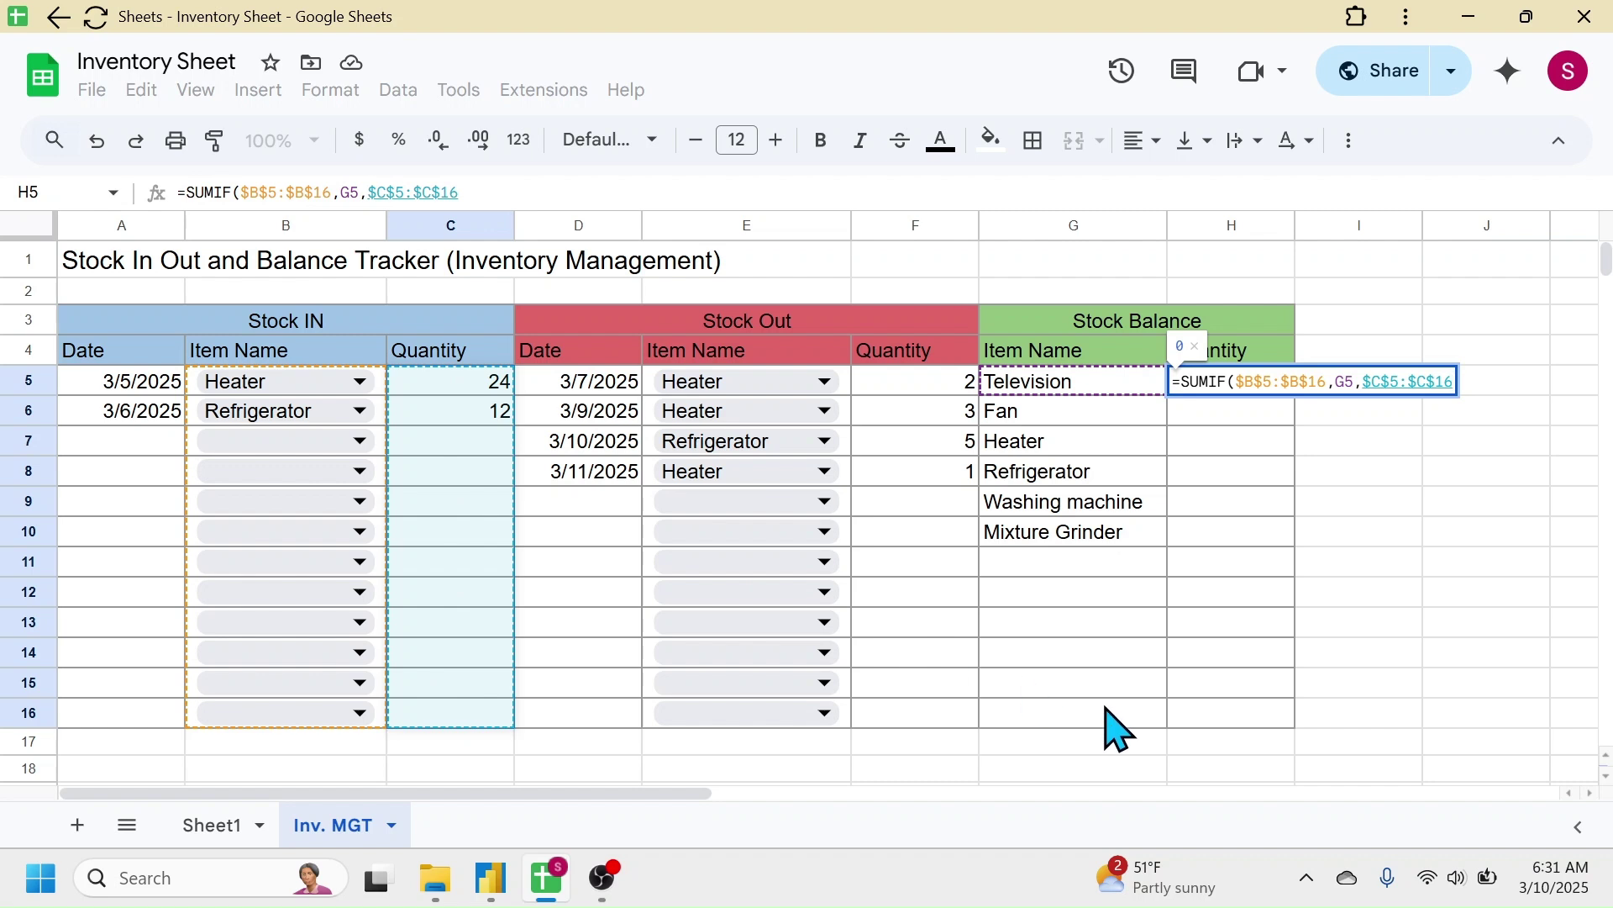
type(")-")
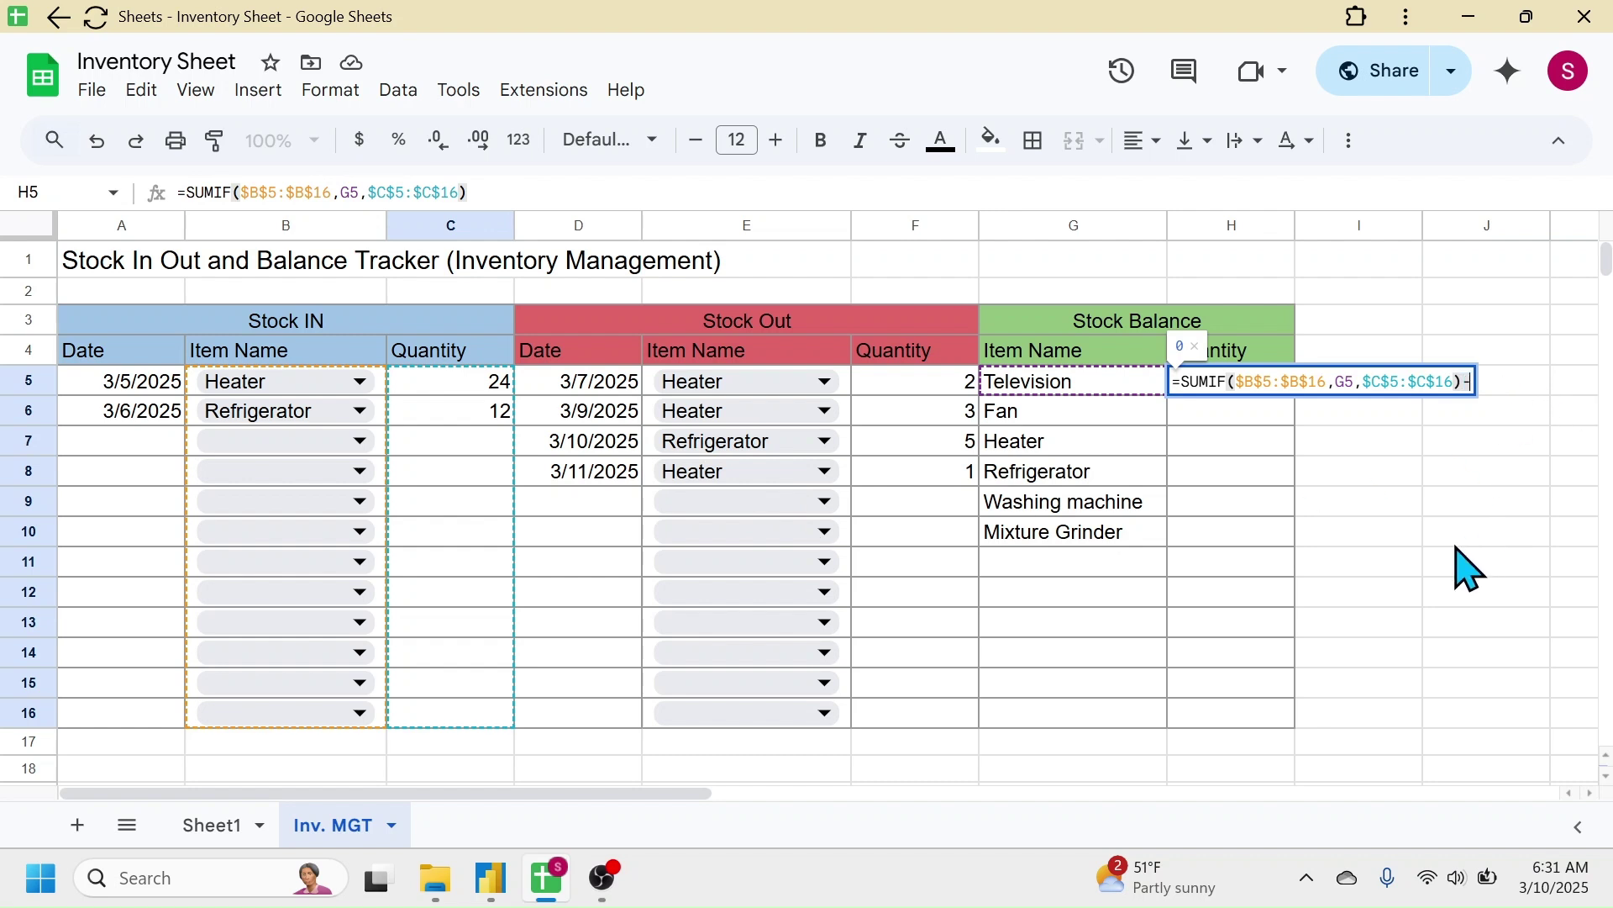
- Finish H5 with SUMIF($E$5:$E$16,G5,$F$5:$F$16) subtracting Stock Out, and commit the formula
type("SUMI")
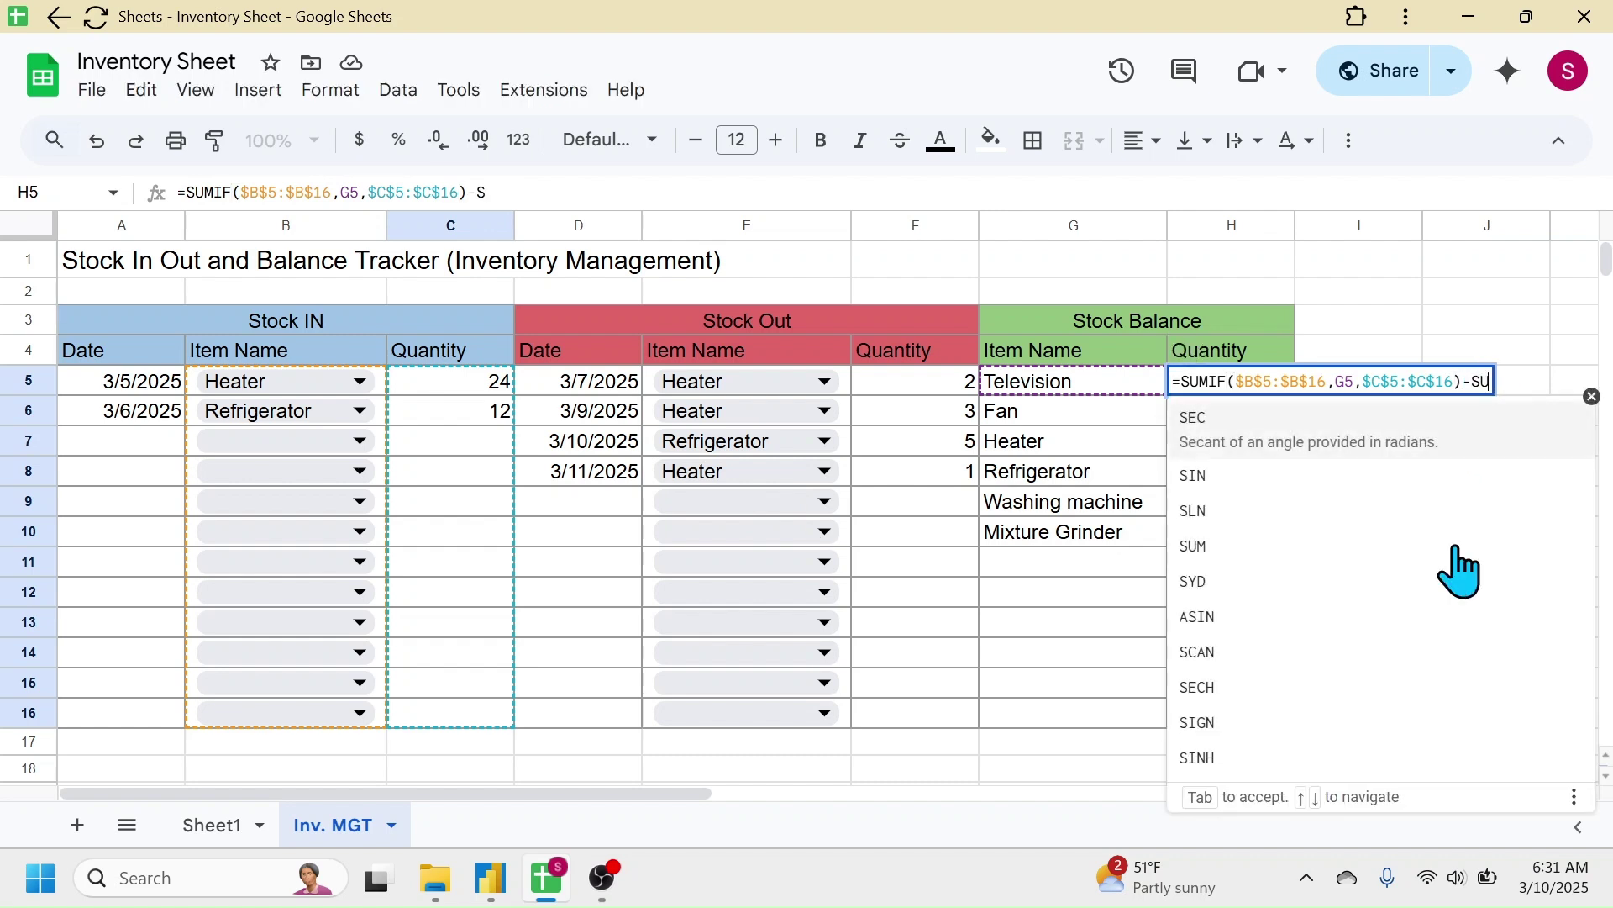
type("F")
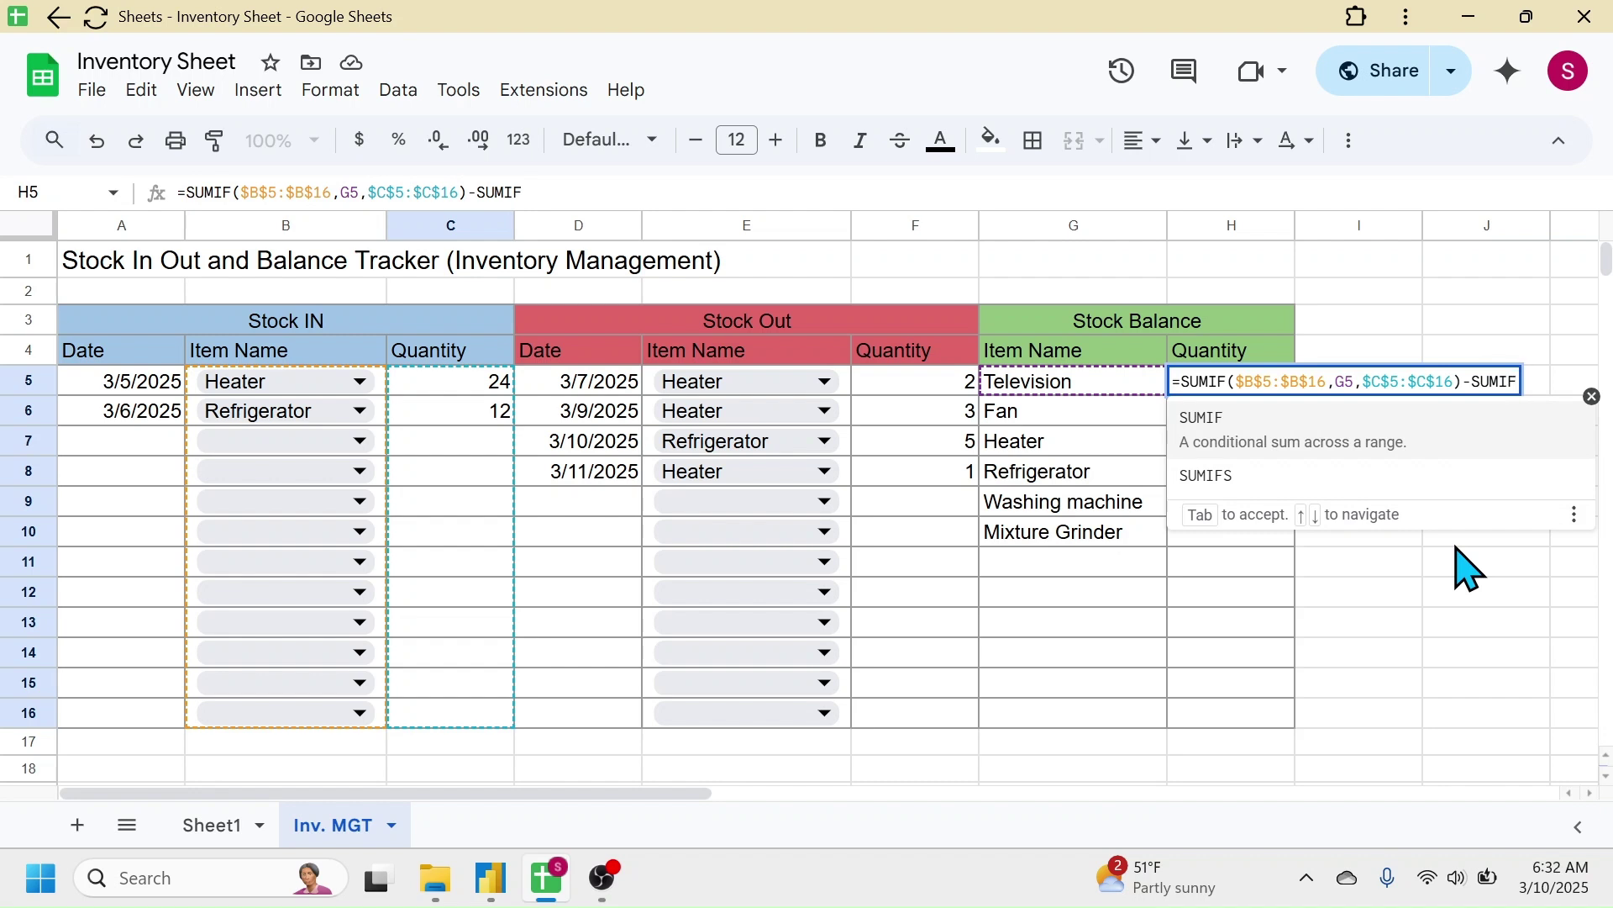
type("(")
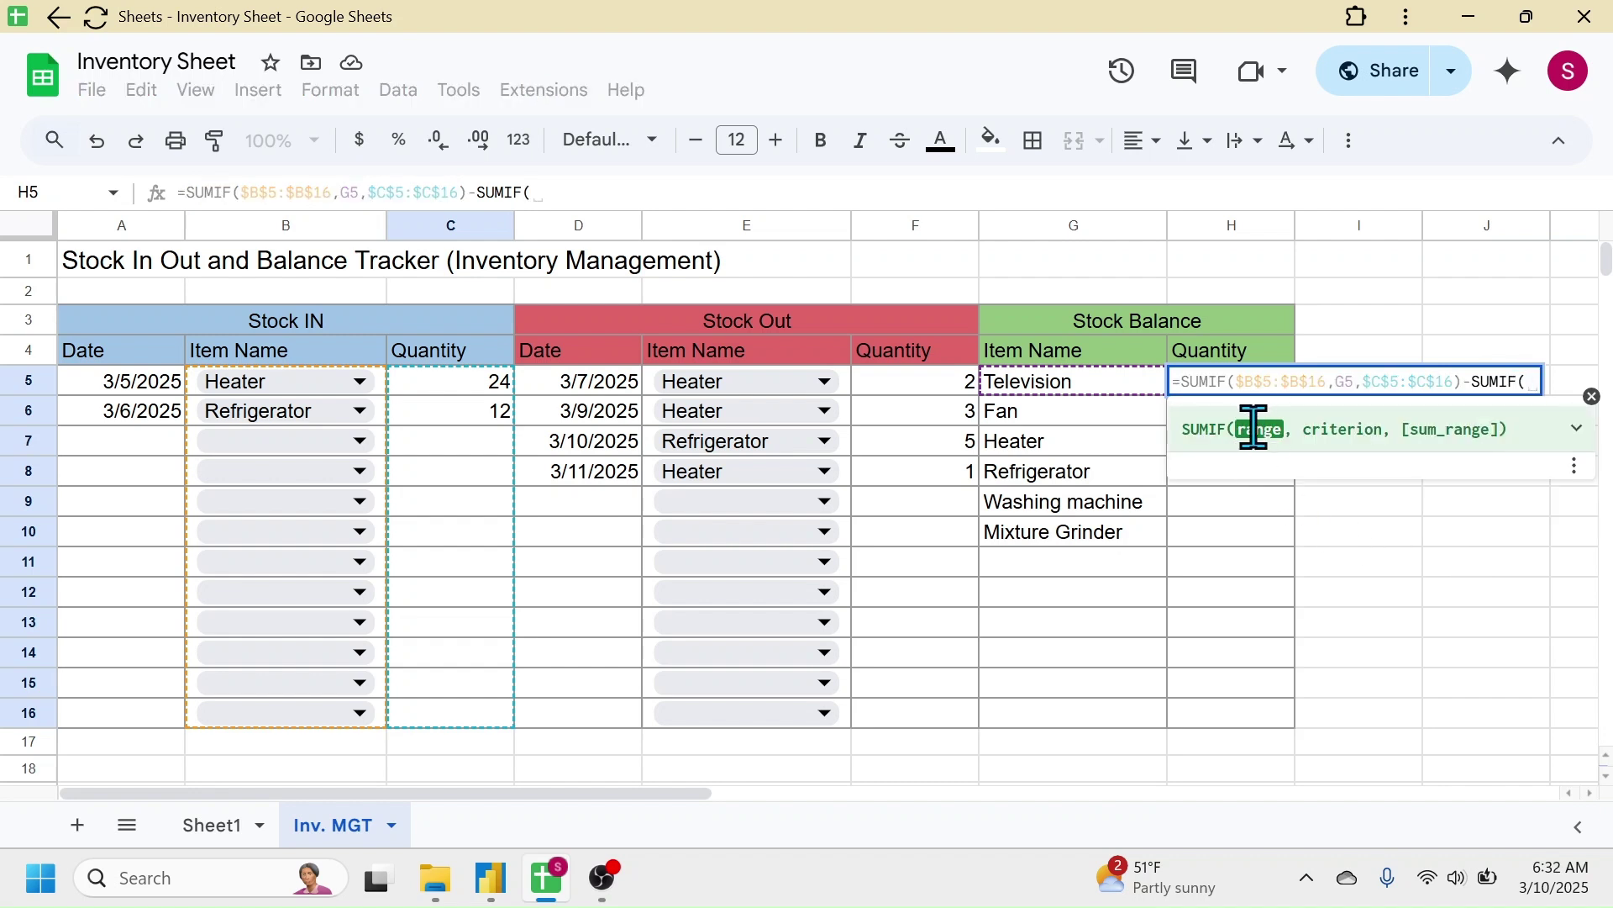
left_click_drag(656, 380, 724, 731)
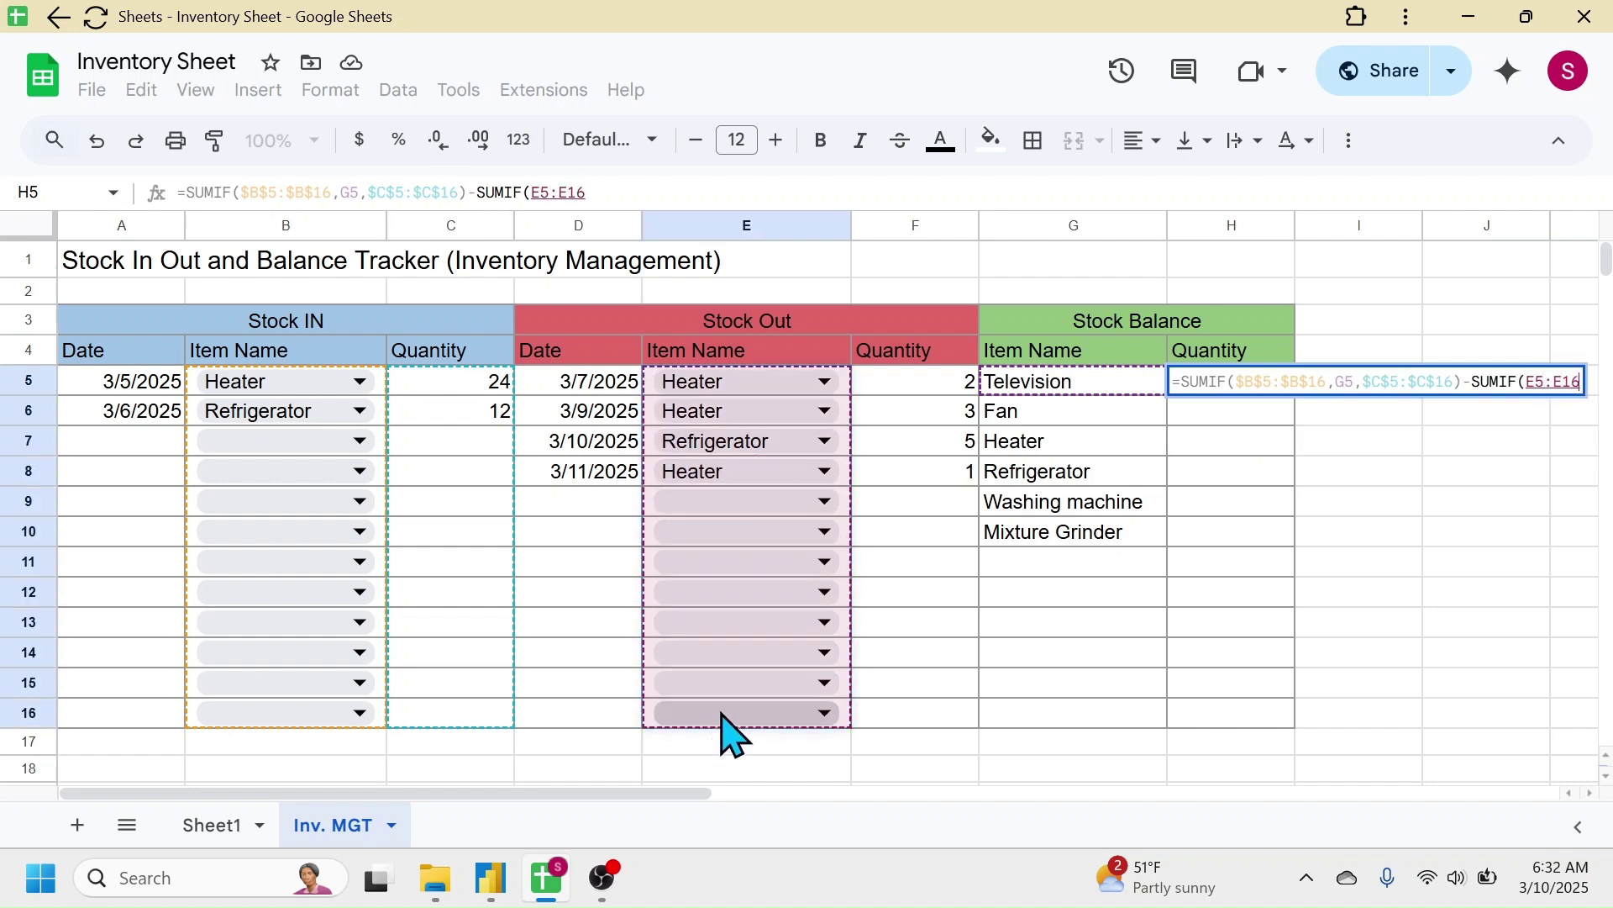
key("F4")
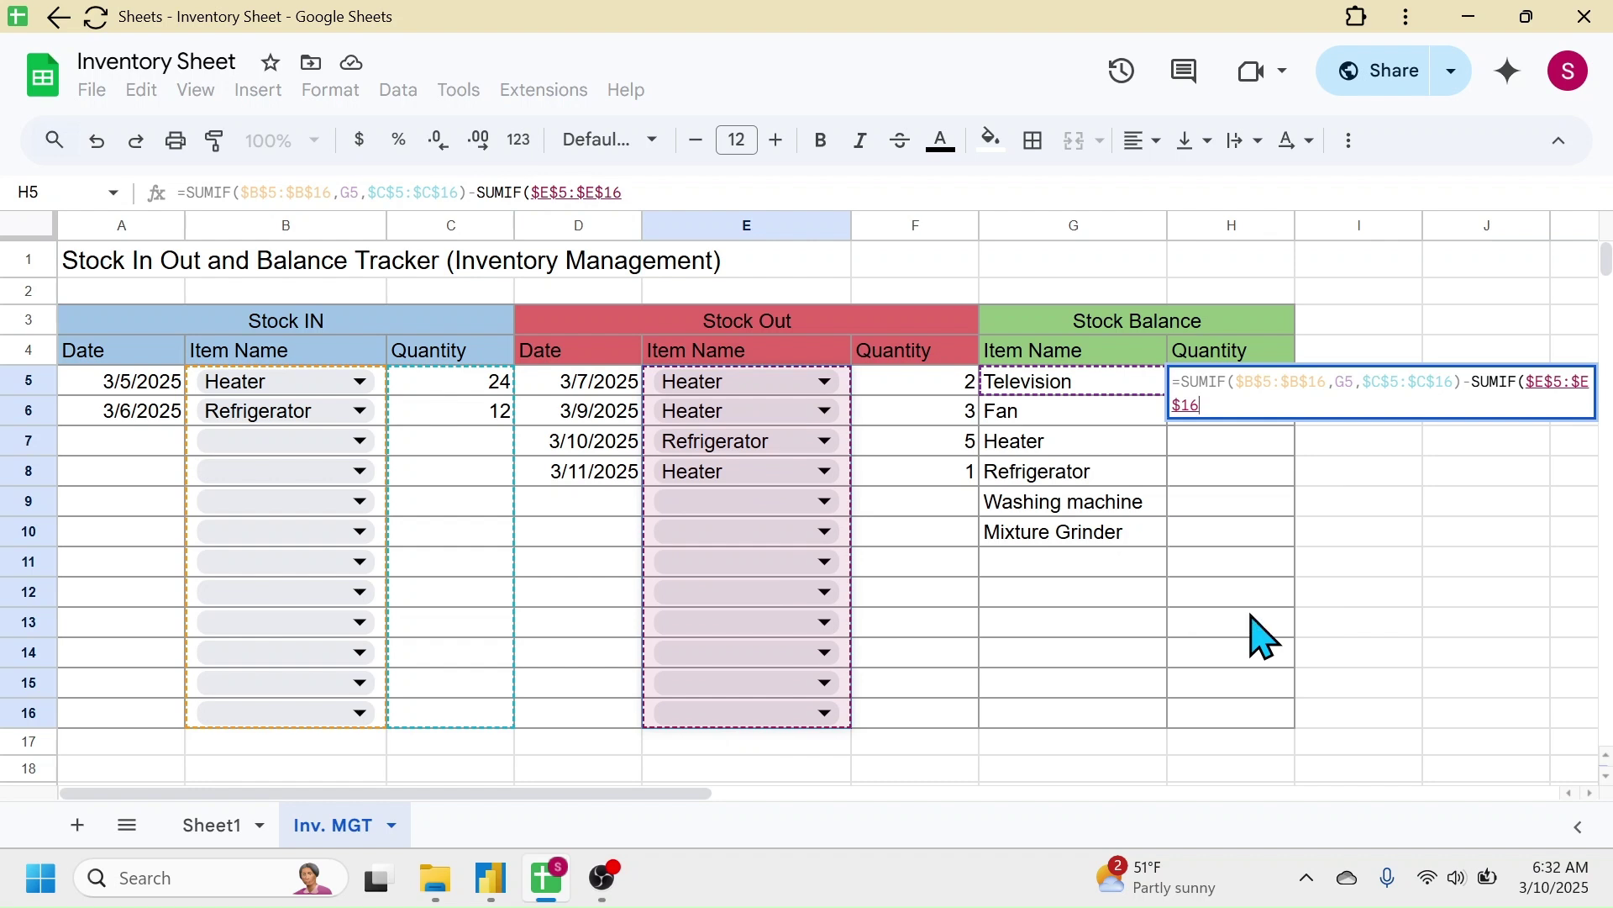
type(",")
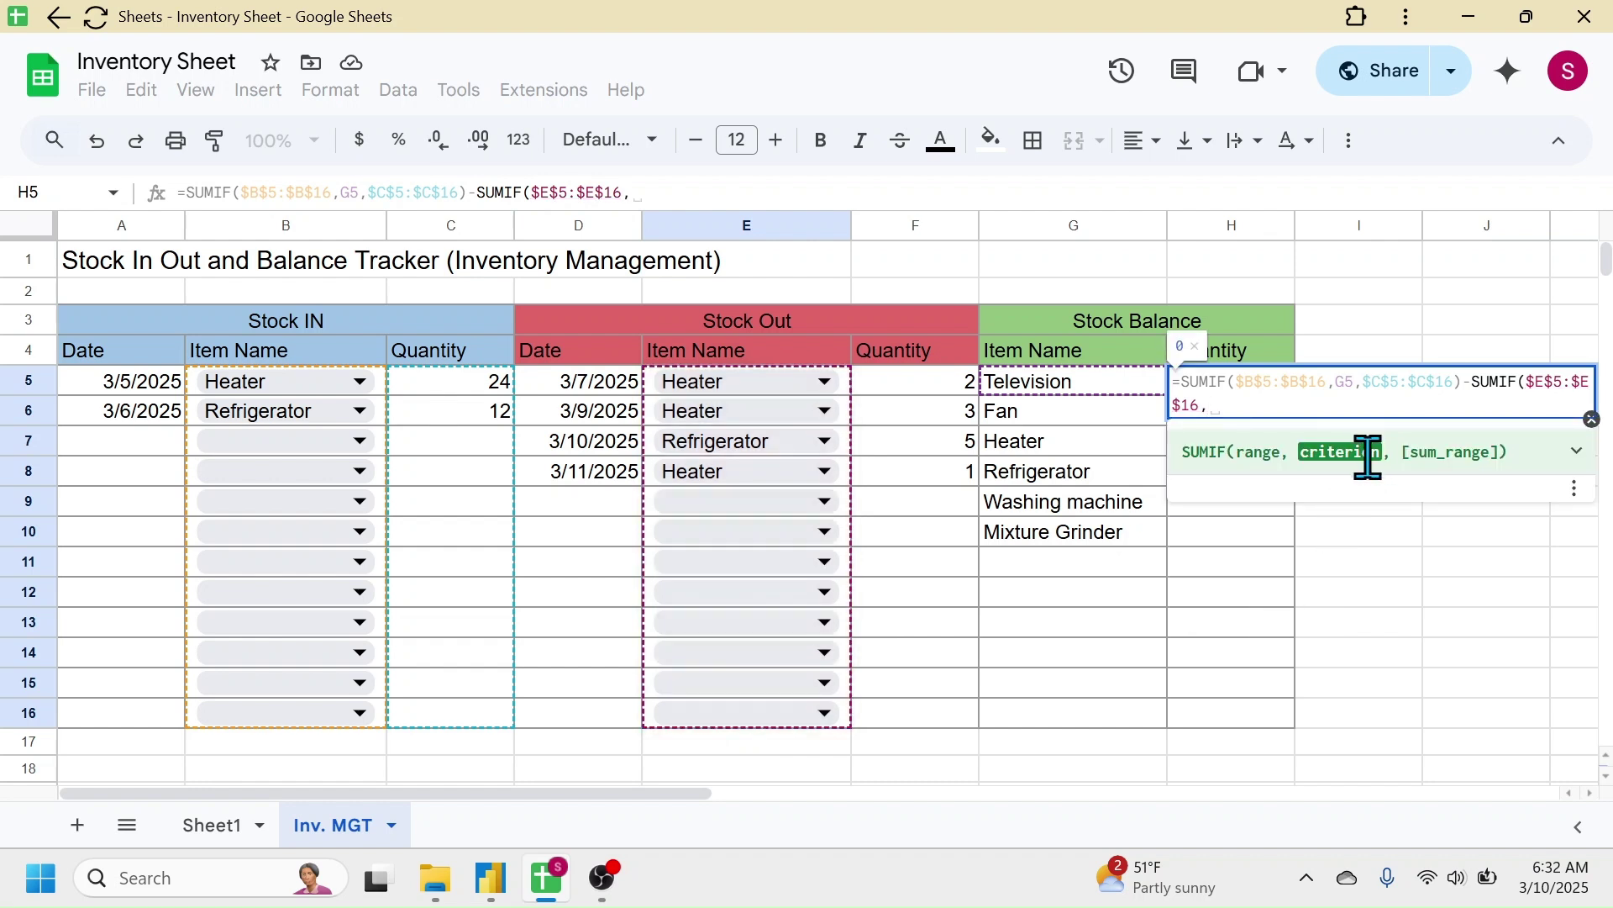
left_click(1106, 389)
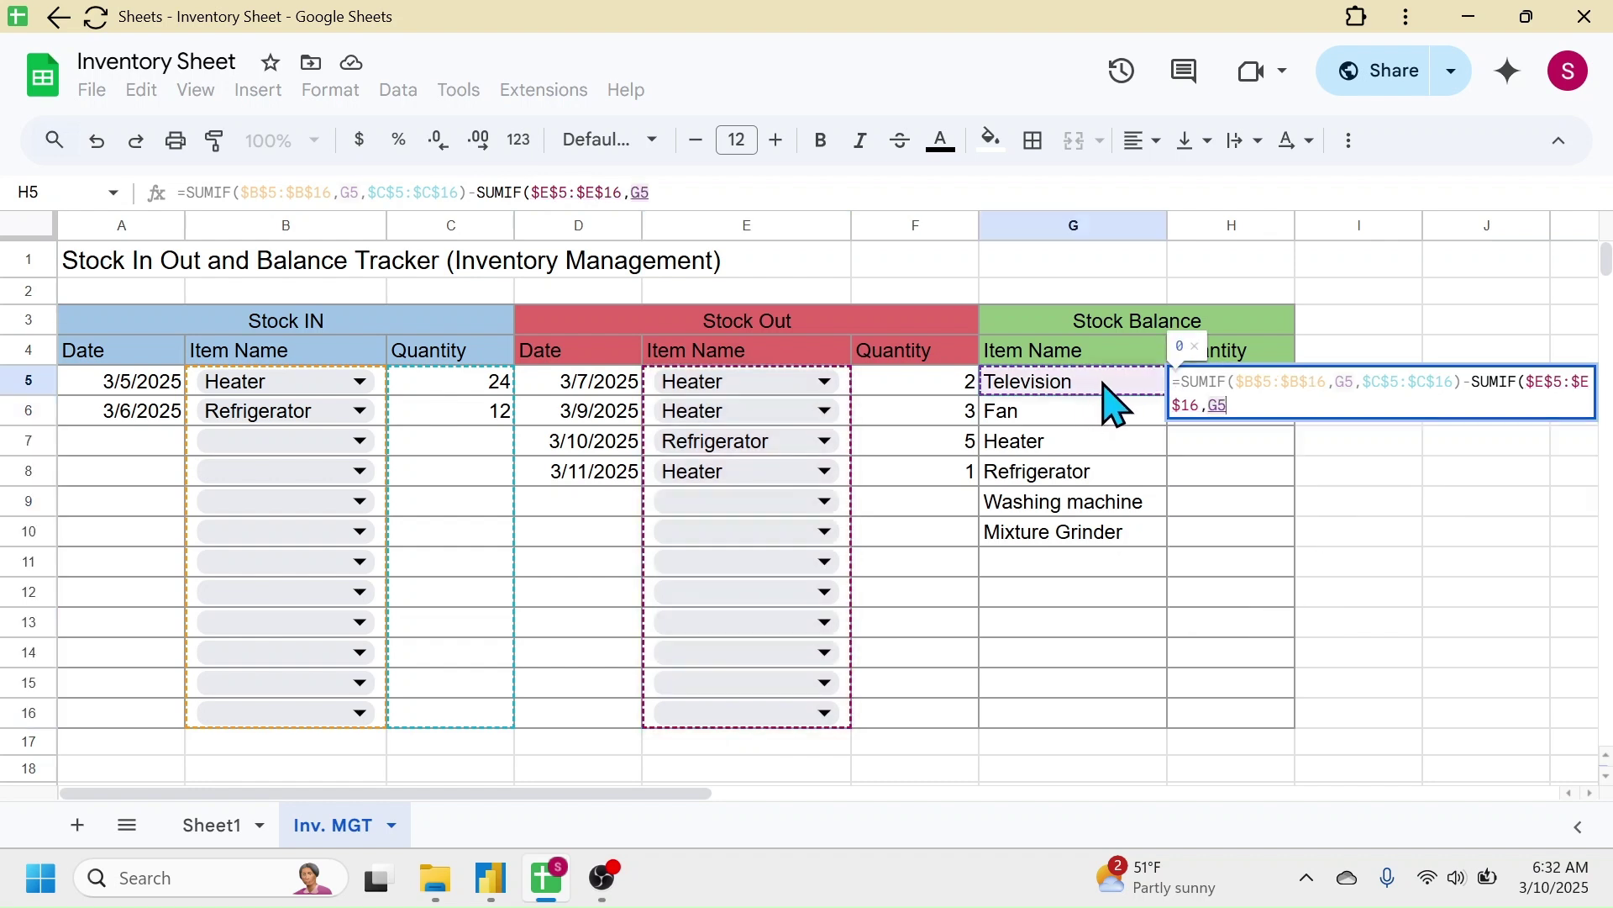
type(",")
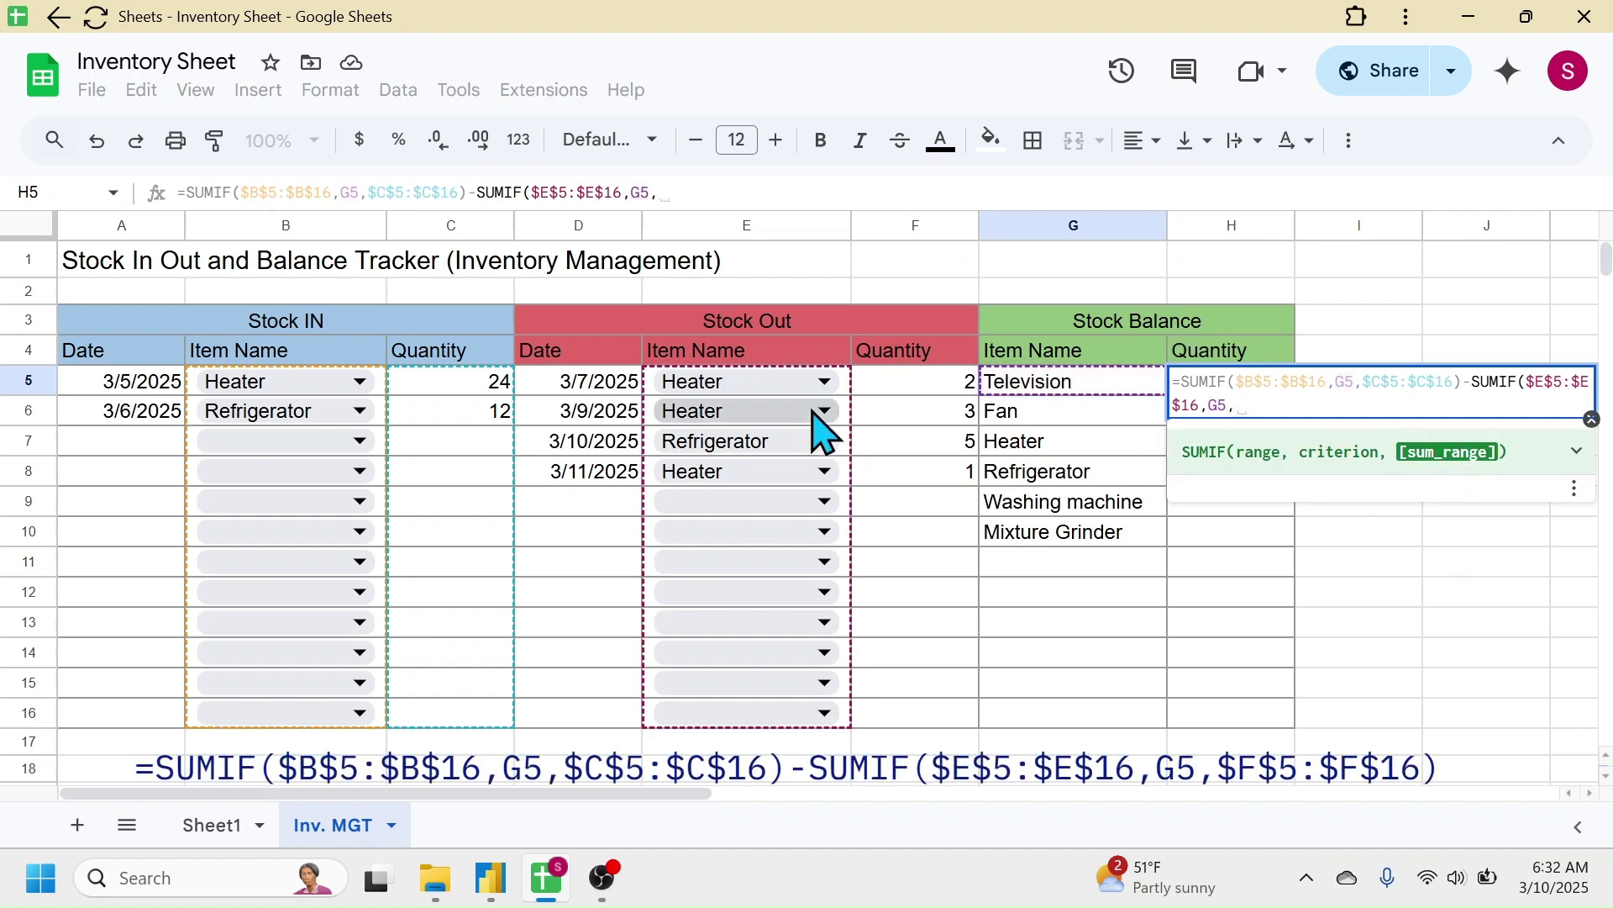
left_click_drag(911, 396, 941, 727)
key("F4")
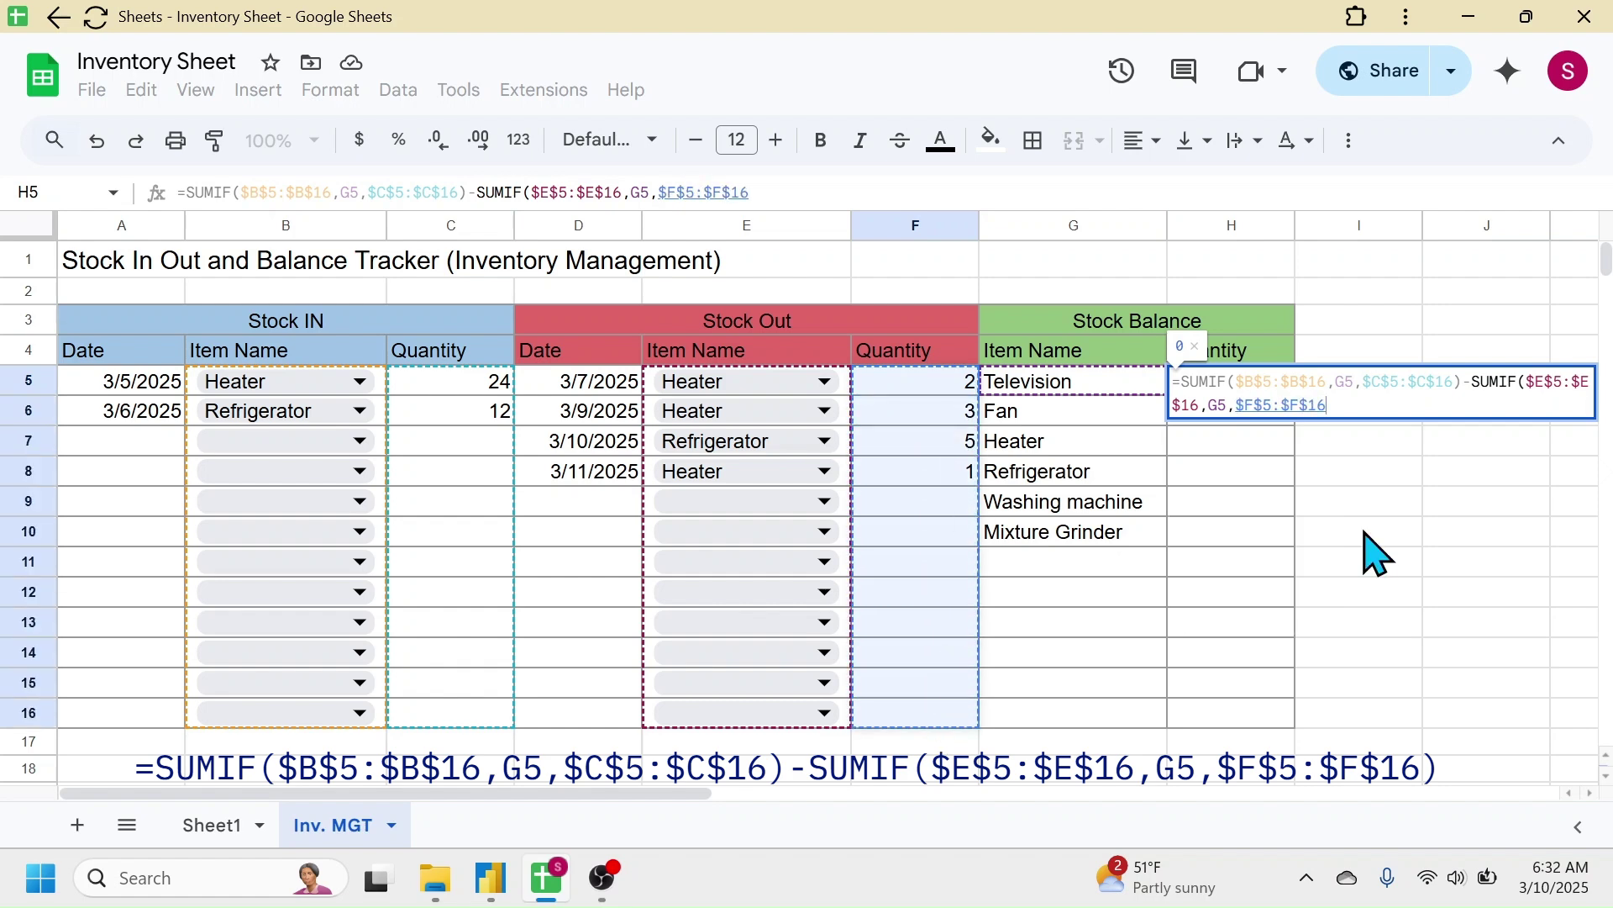
type(")")
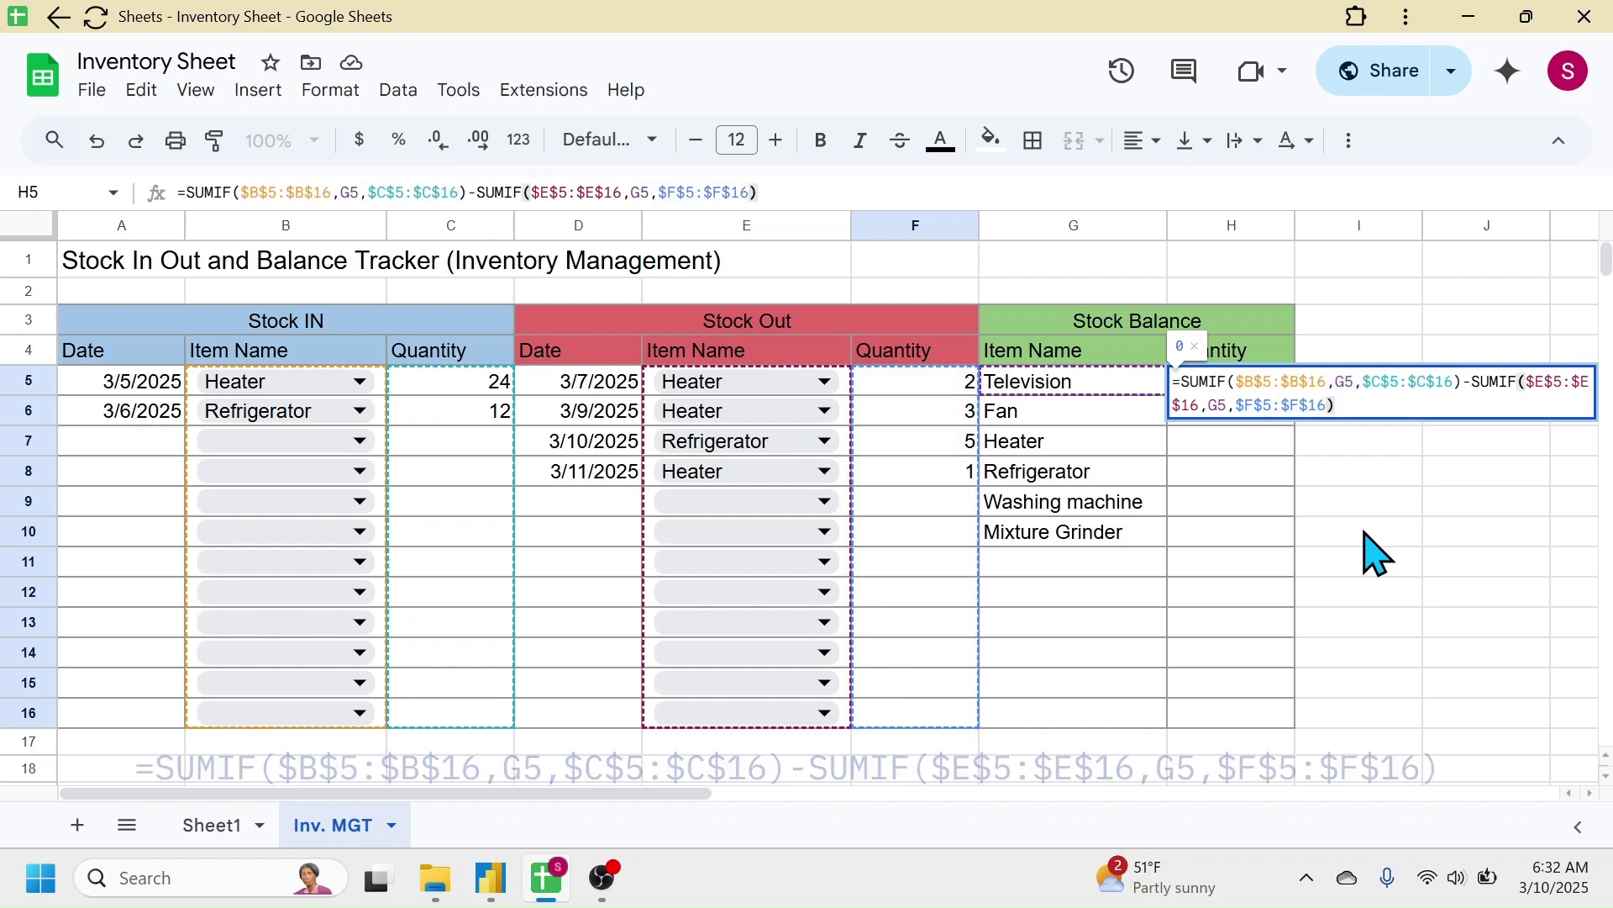
key("Return")
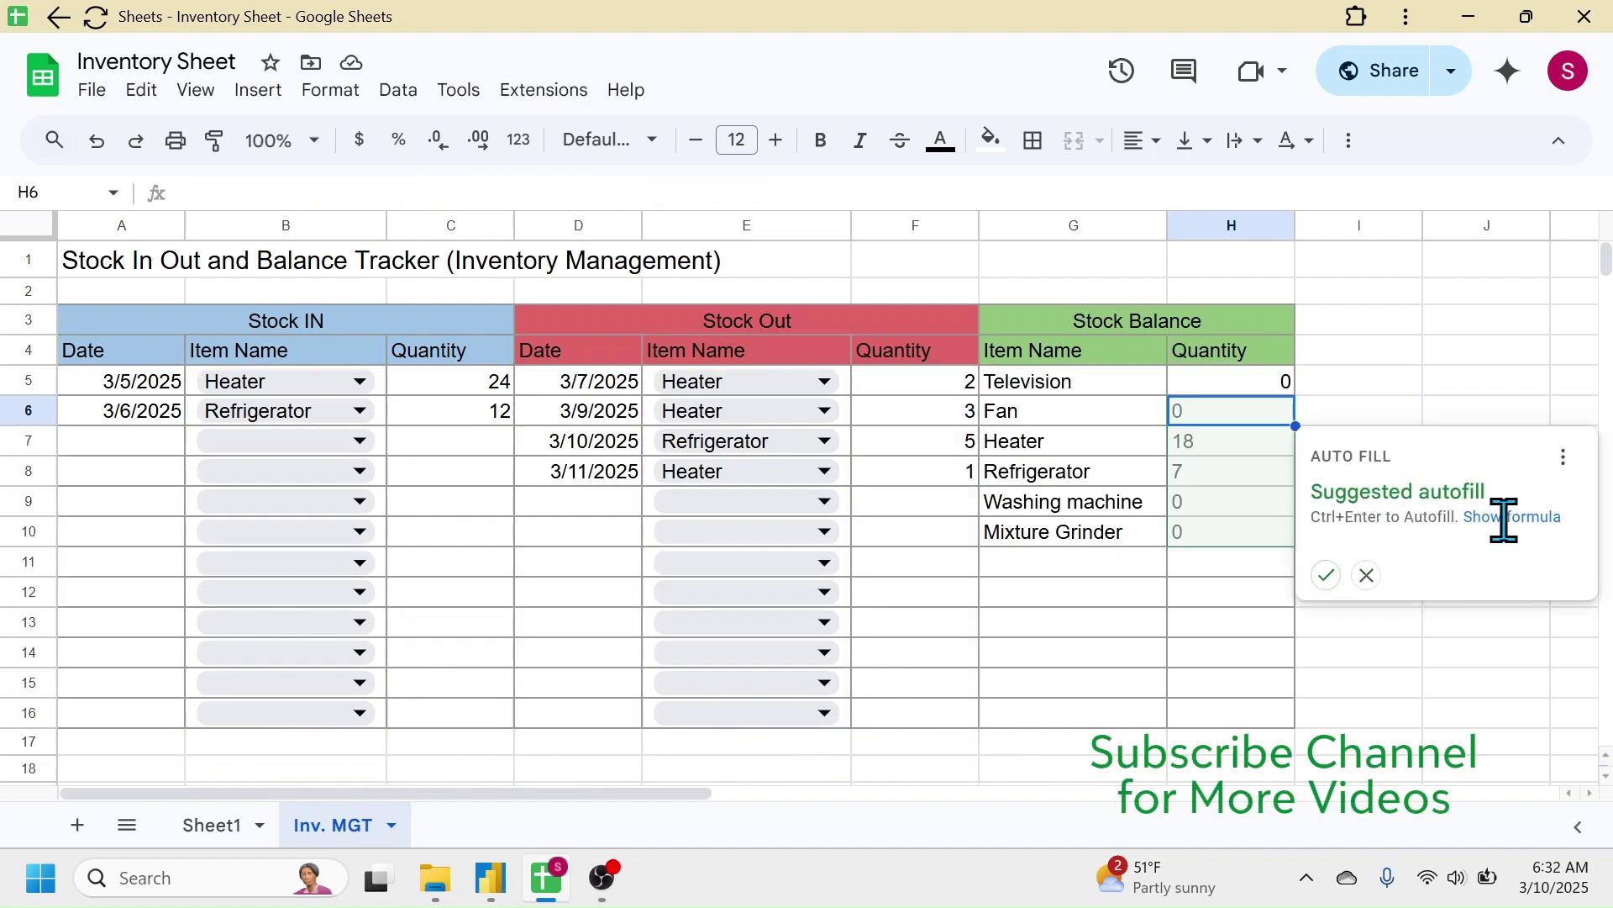
- Accept Auto Fill to copy the balance formula down H6:H10 and verify H10's formula
left_click(1326, 576)
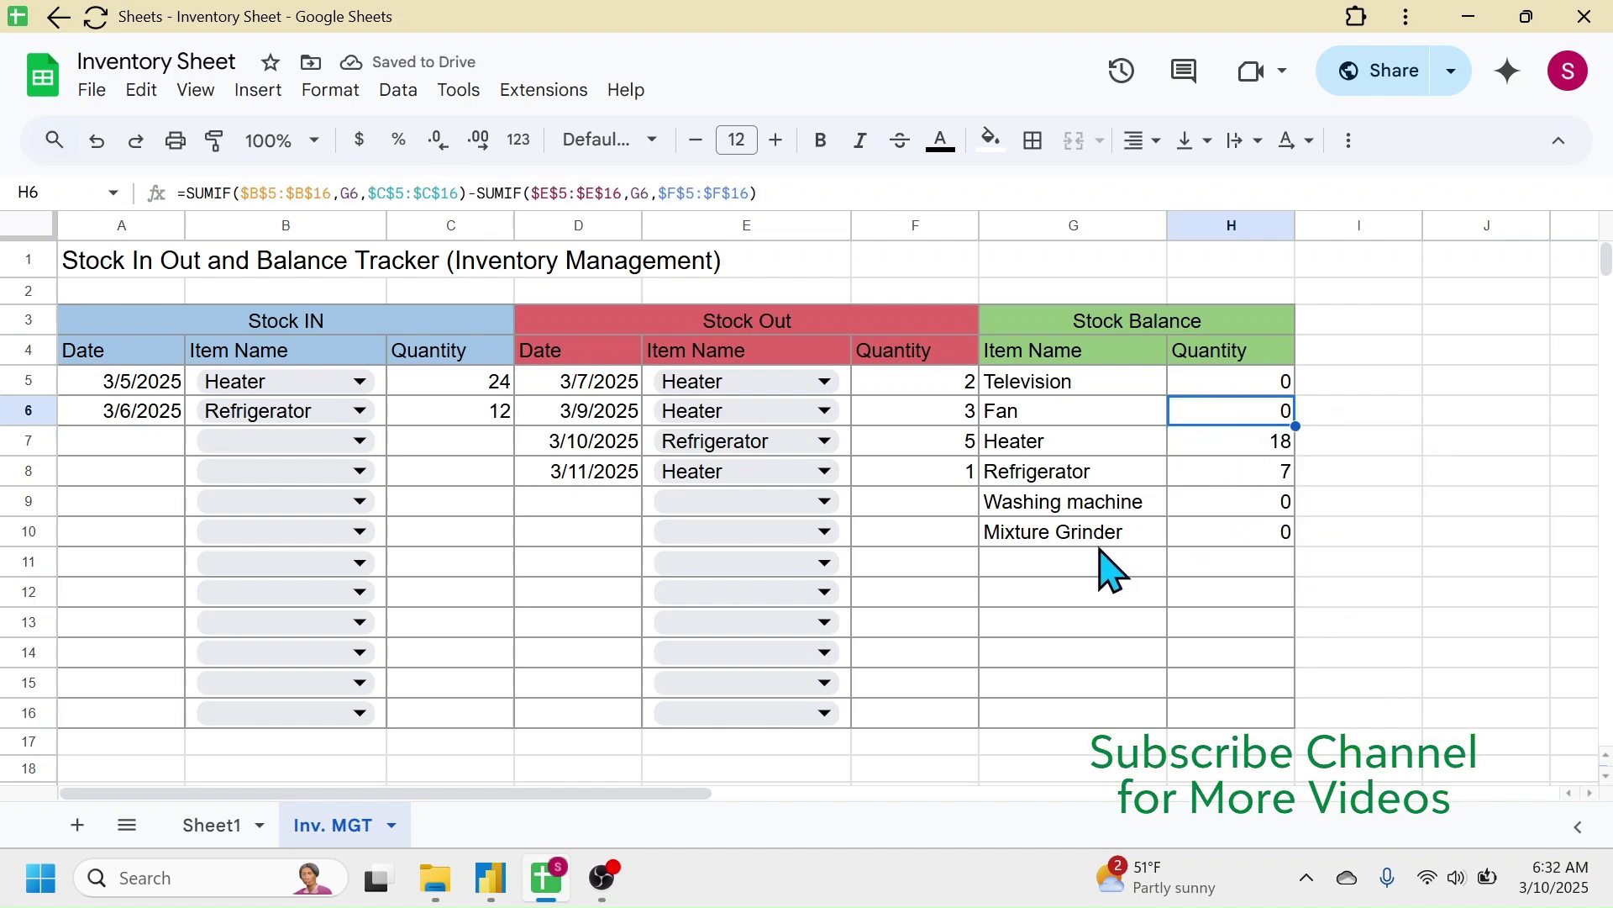
left_click(1307, 542)
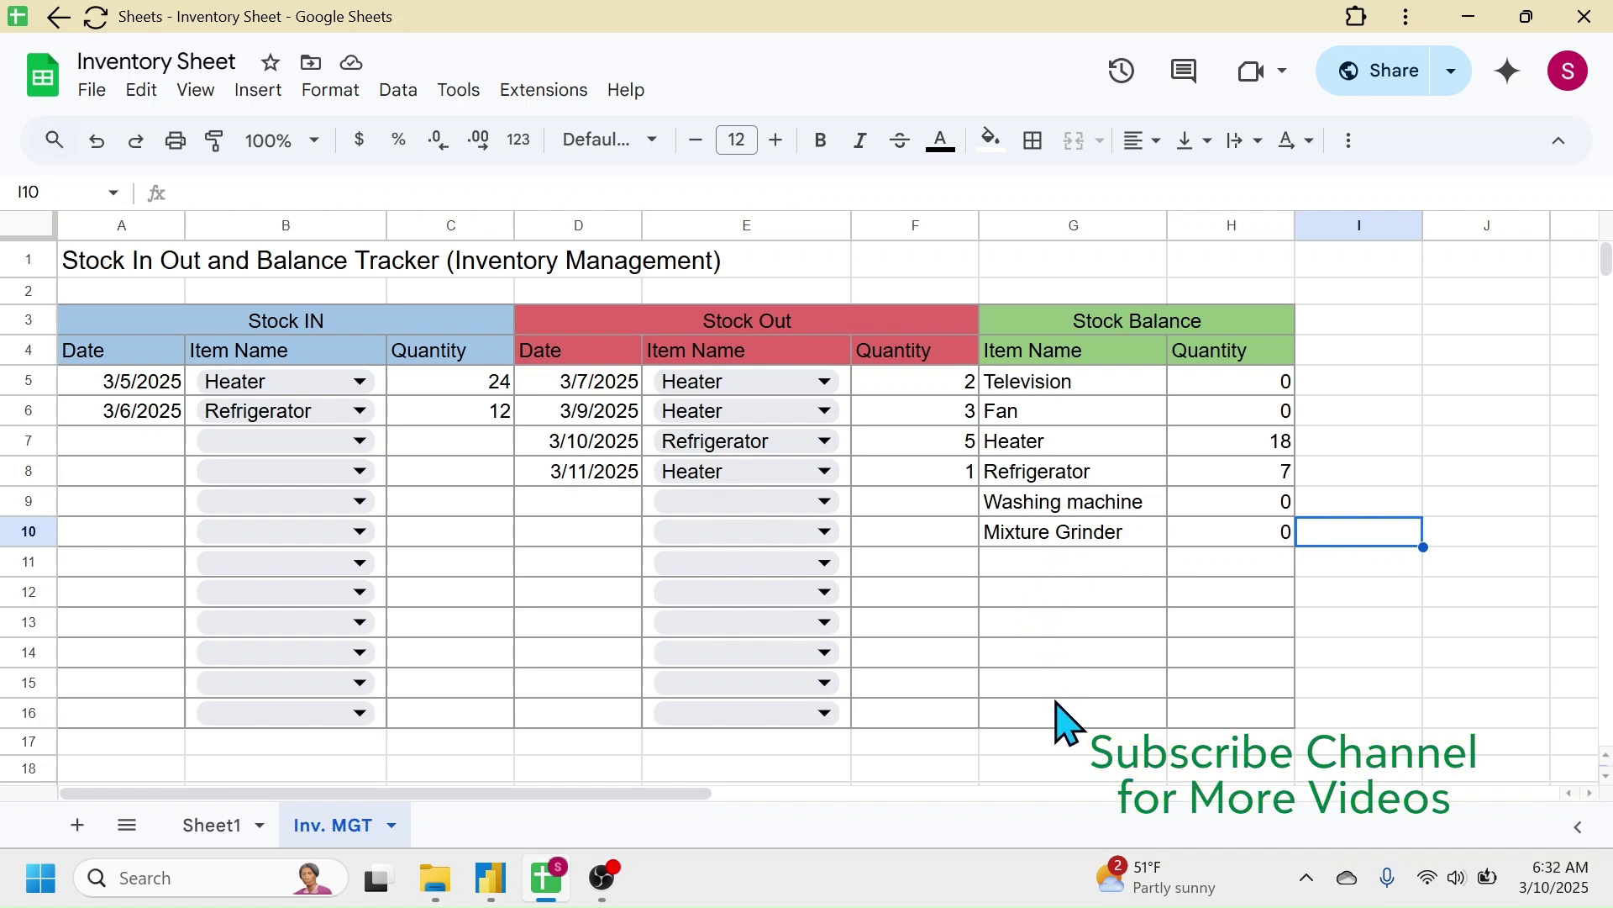
left_click(1270, 542)
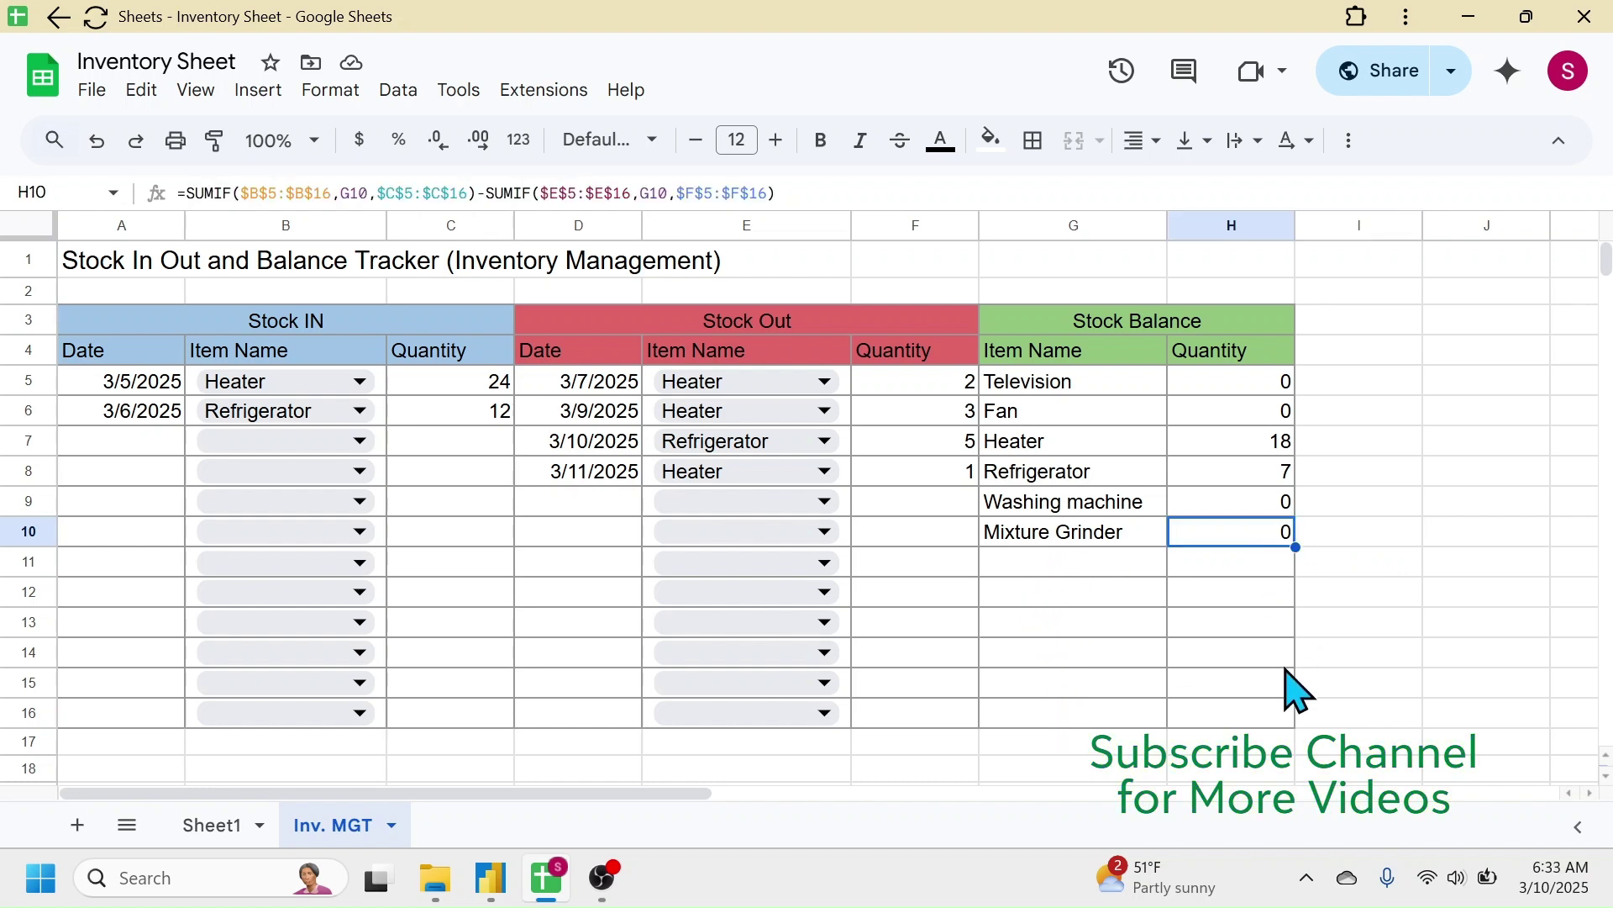
left_click(1362, 441)
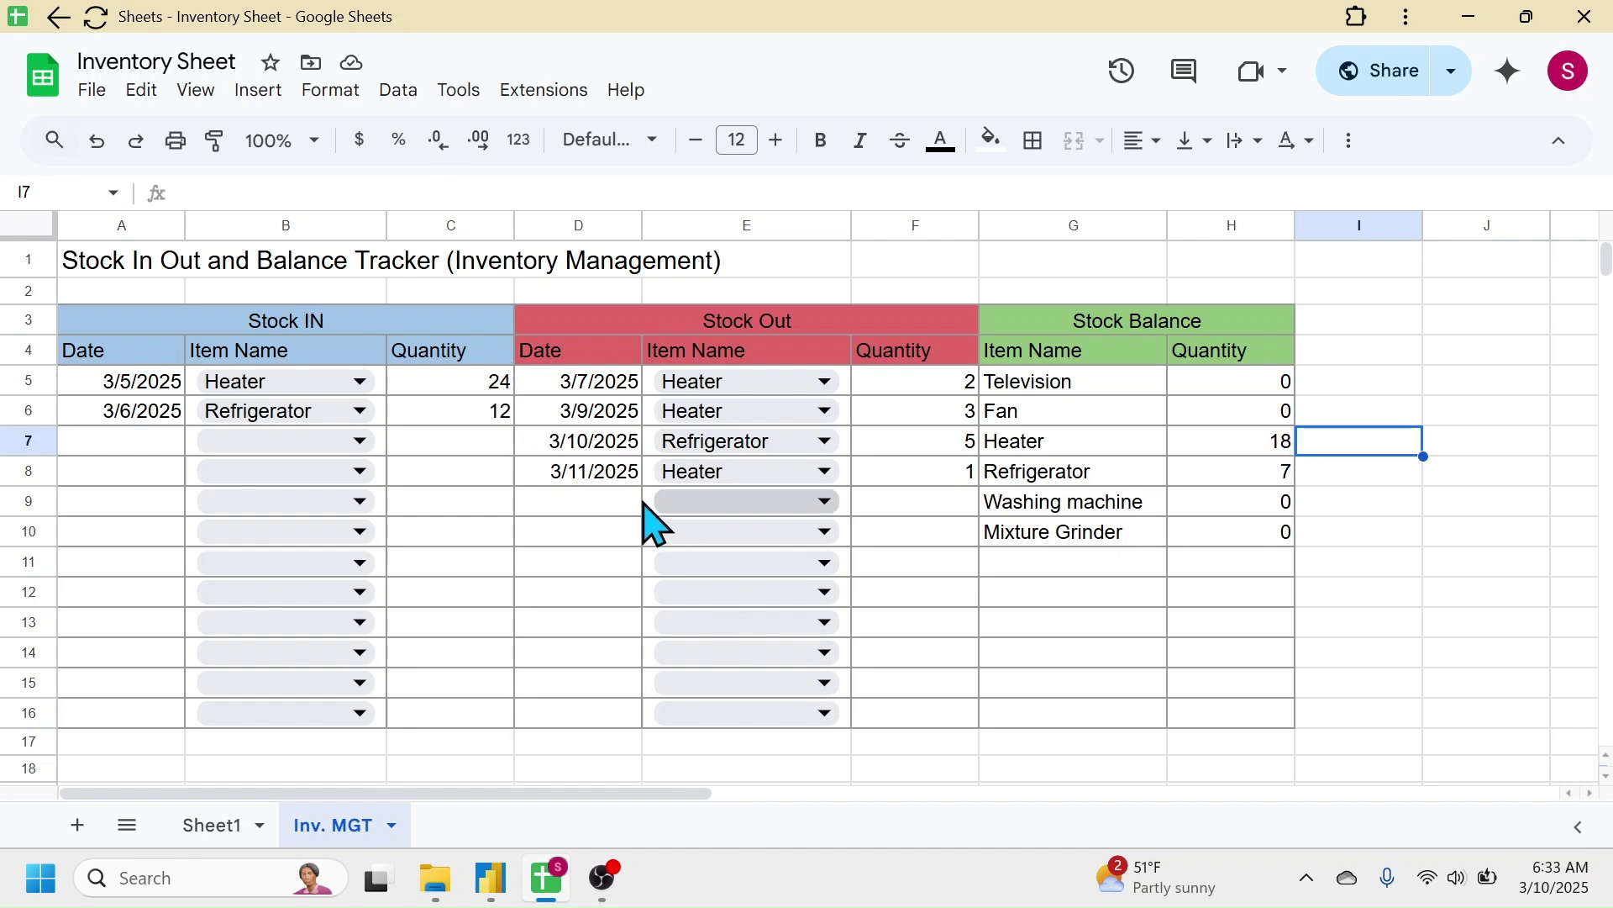
- Enter a Stock Out row in D9:F9: 3/12/2025, Heater, quantity 3
left_click(583, 505)
double_click(582, 506)
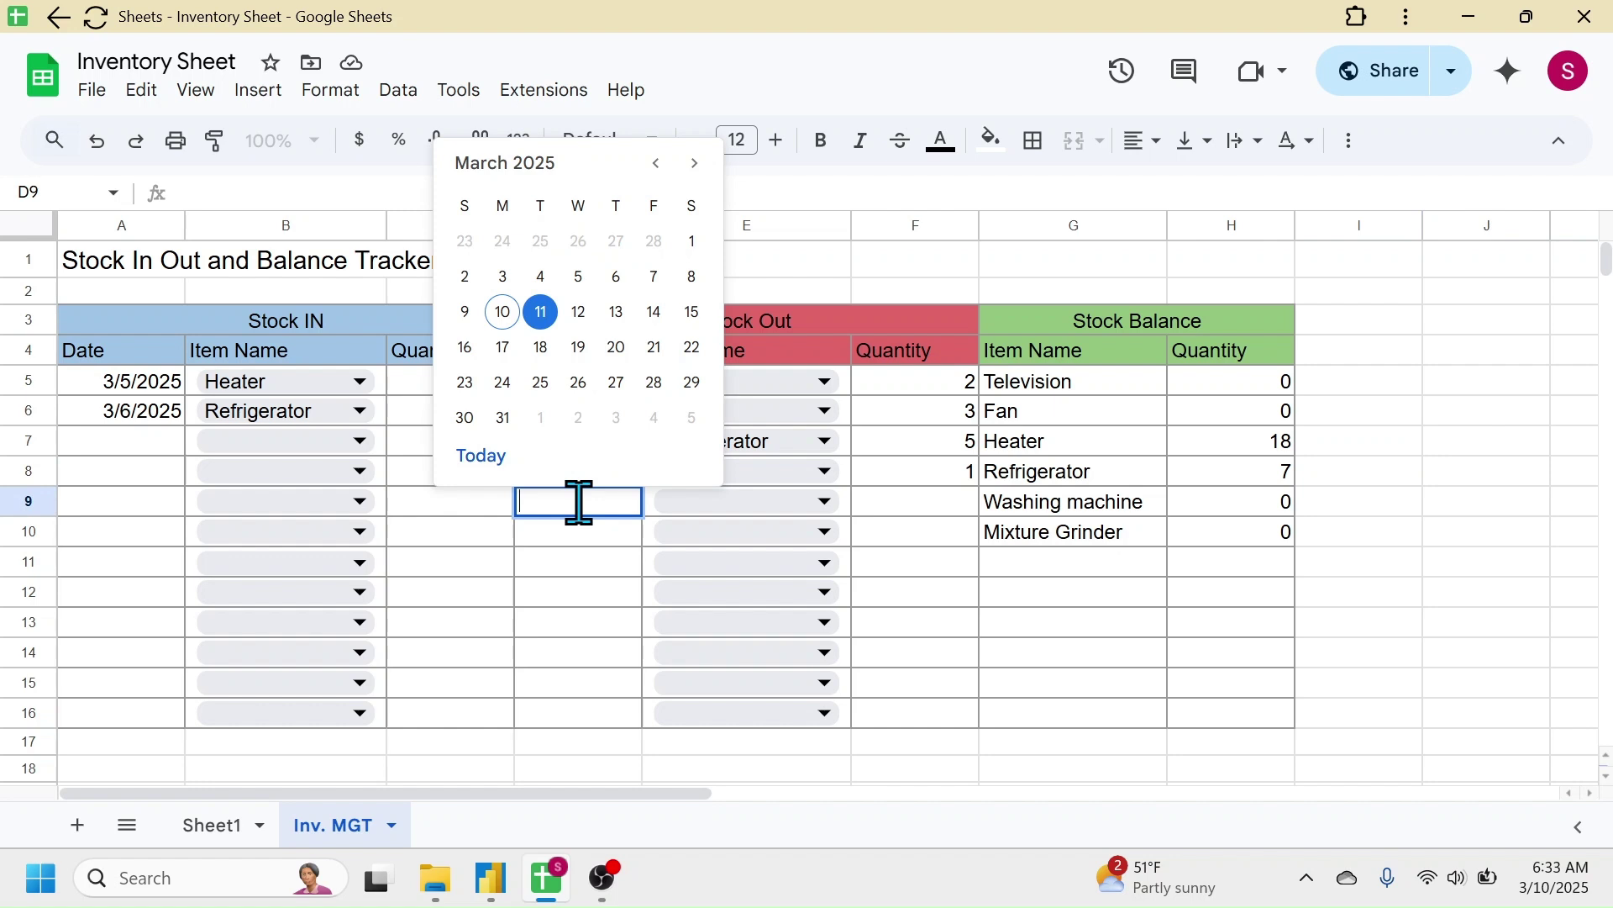
left_click(580, 314)
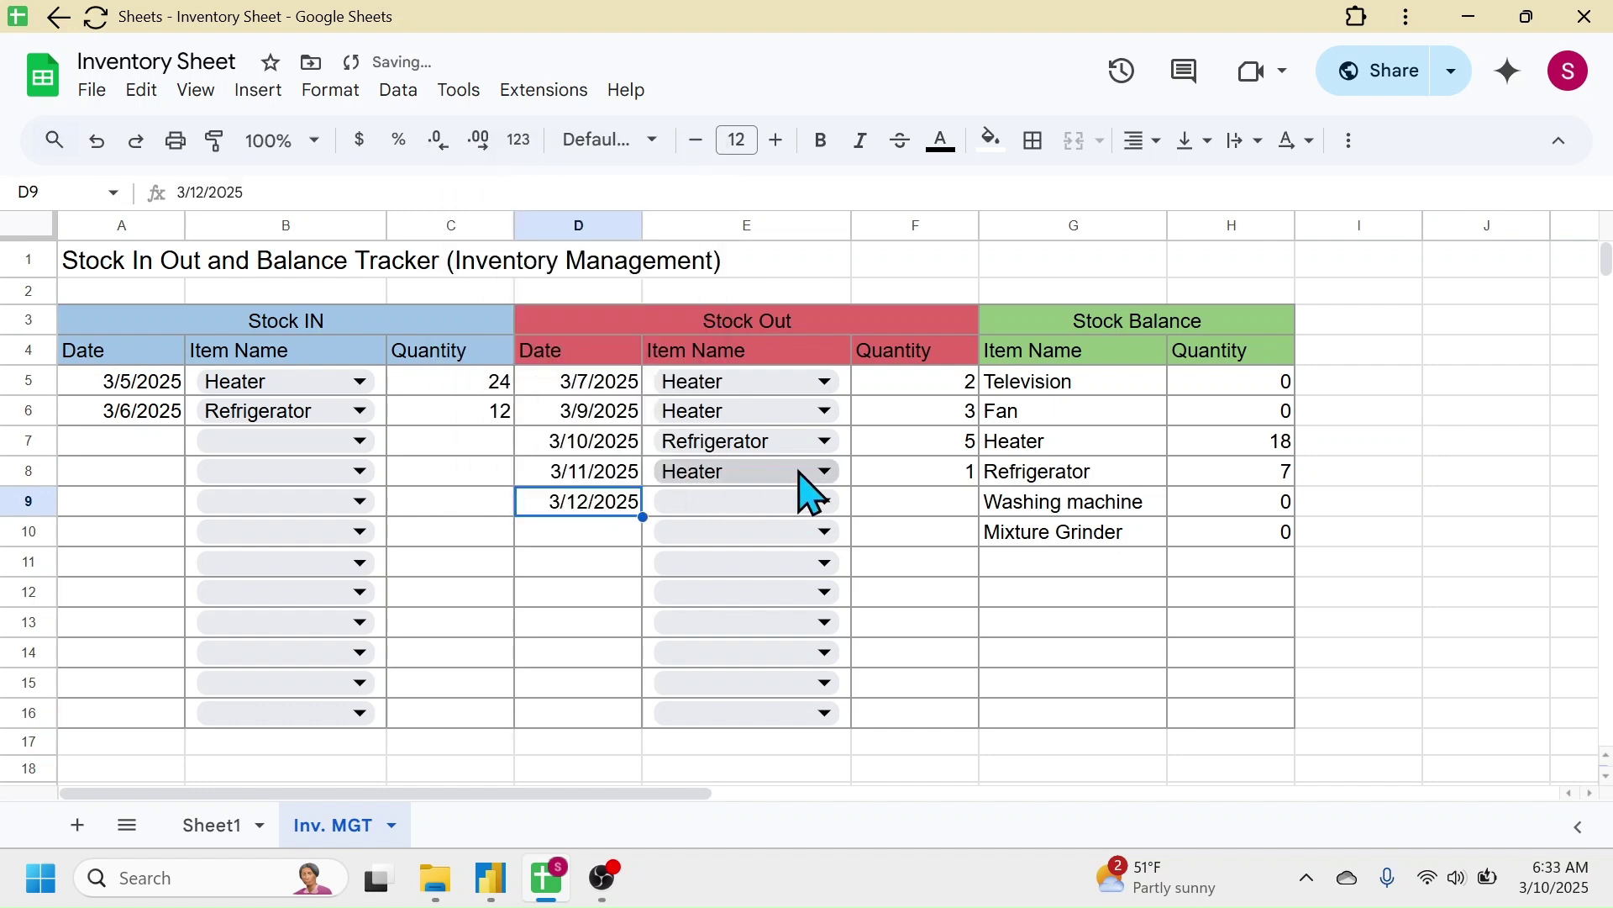
left_click(731, 503)
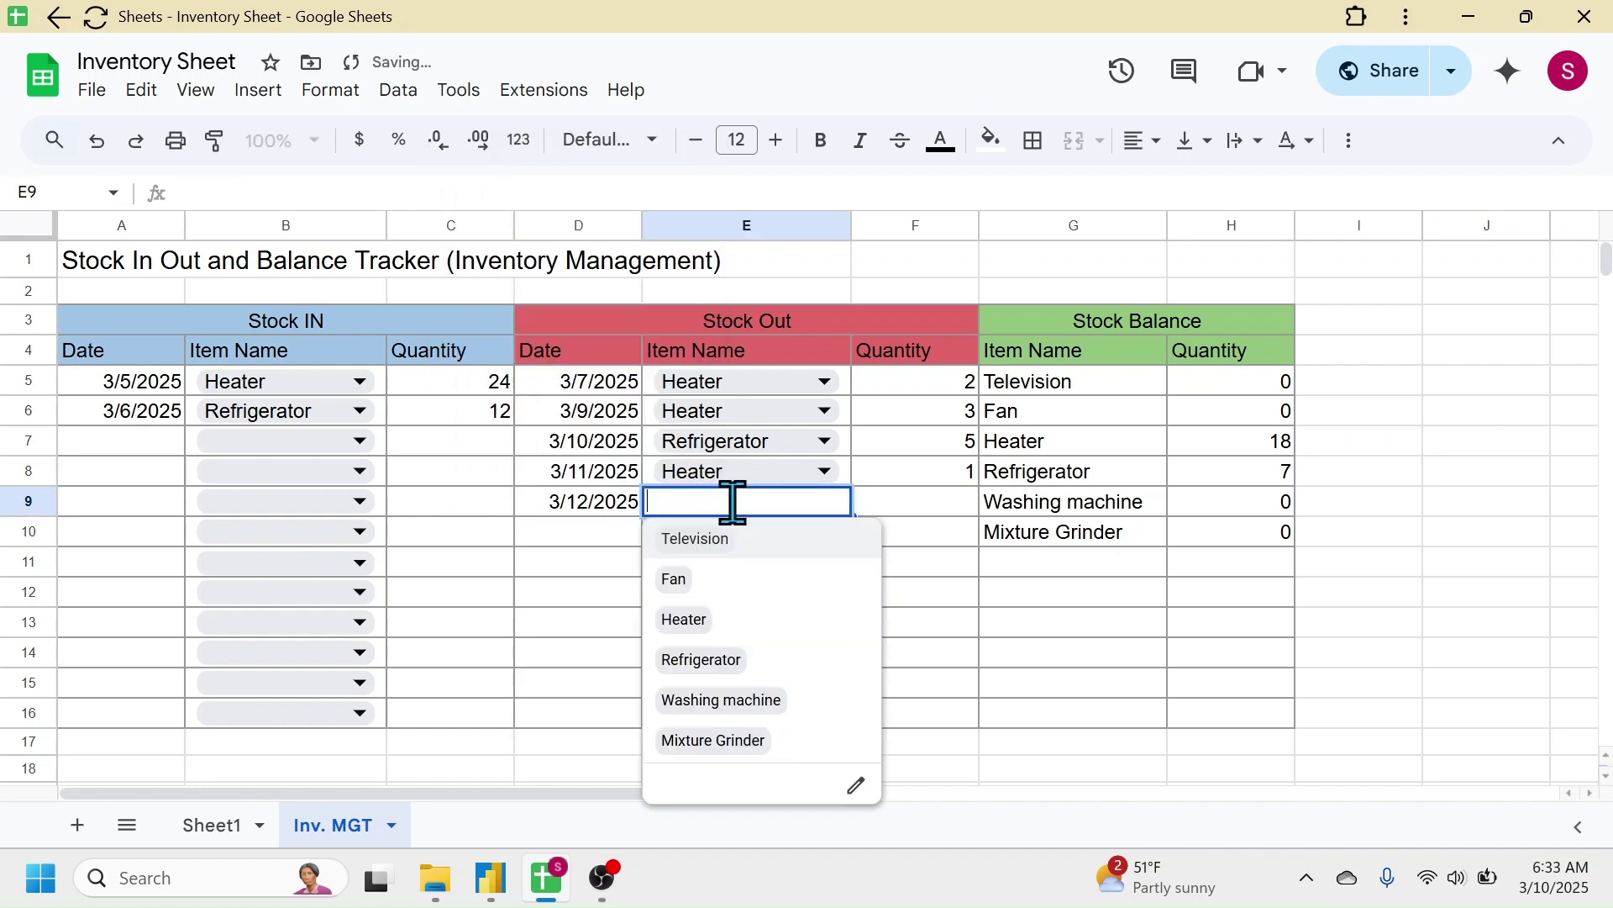
left_click(676, 619)
key("Tab")
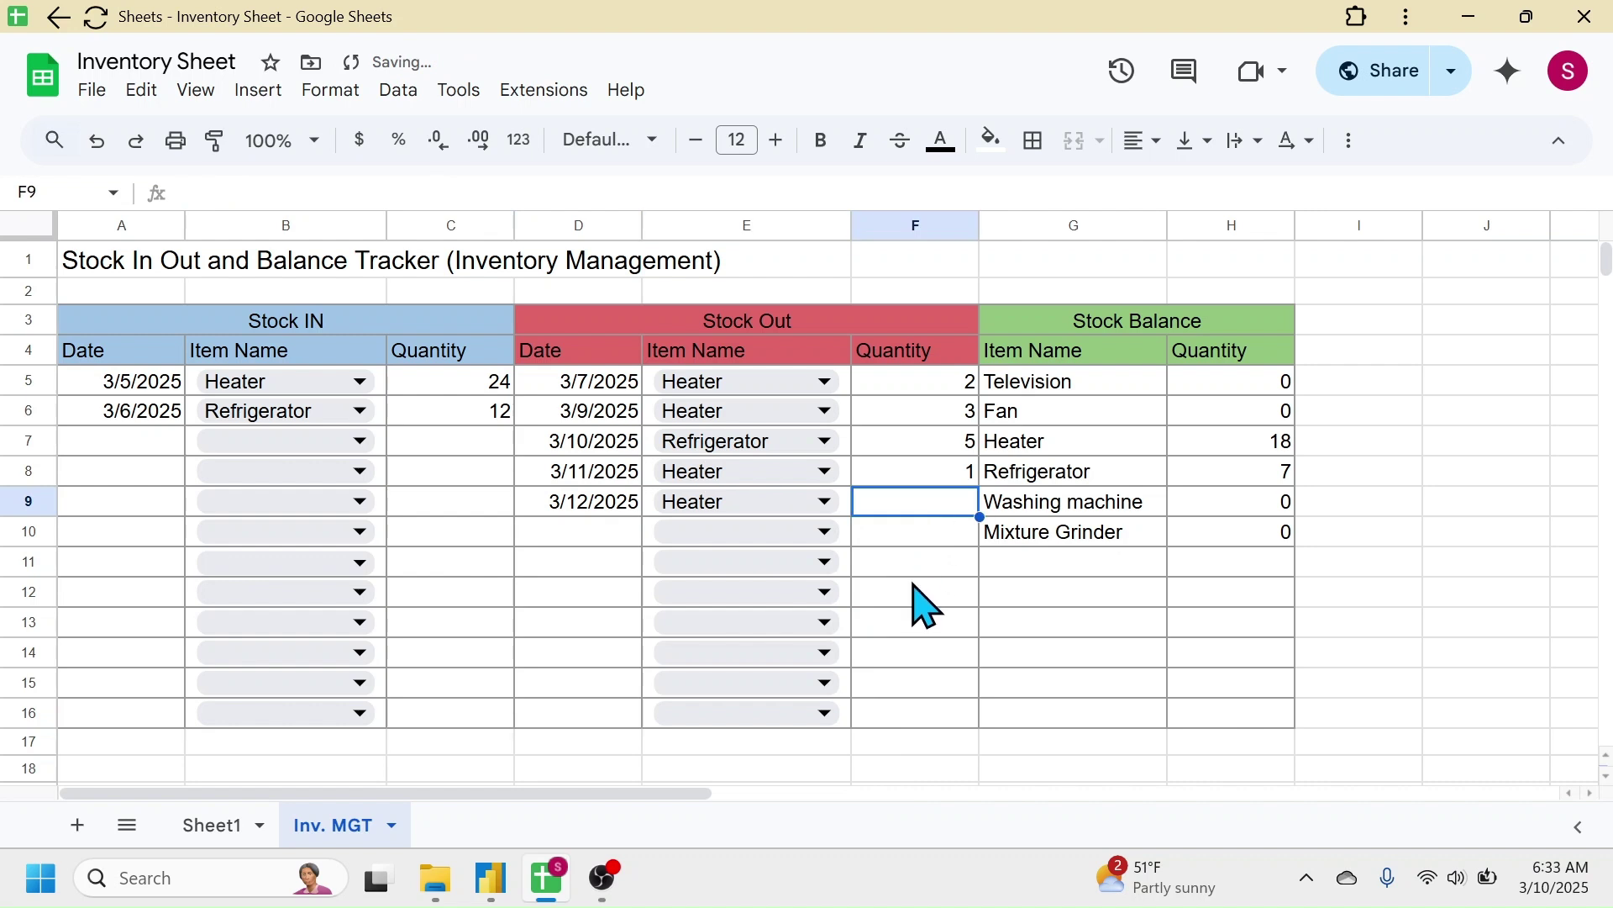
type("3")
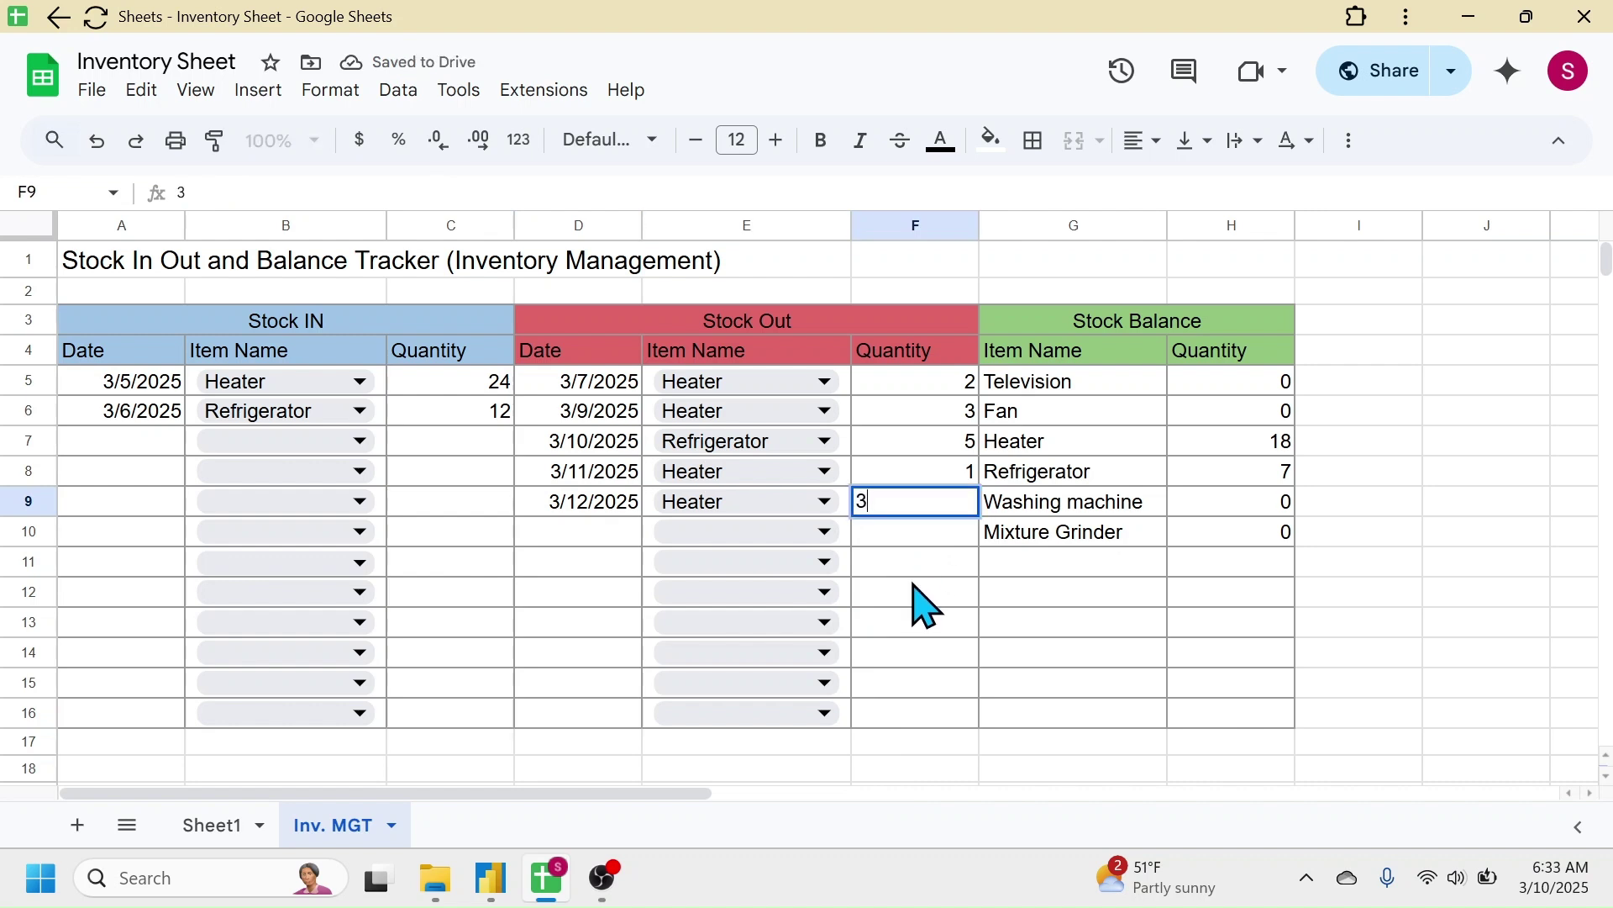
key("Return")
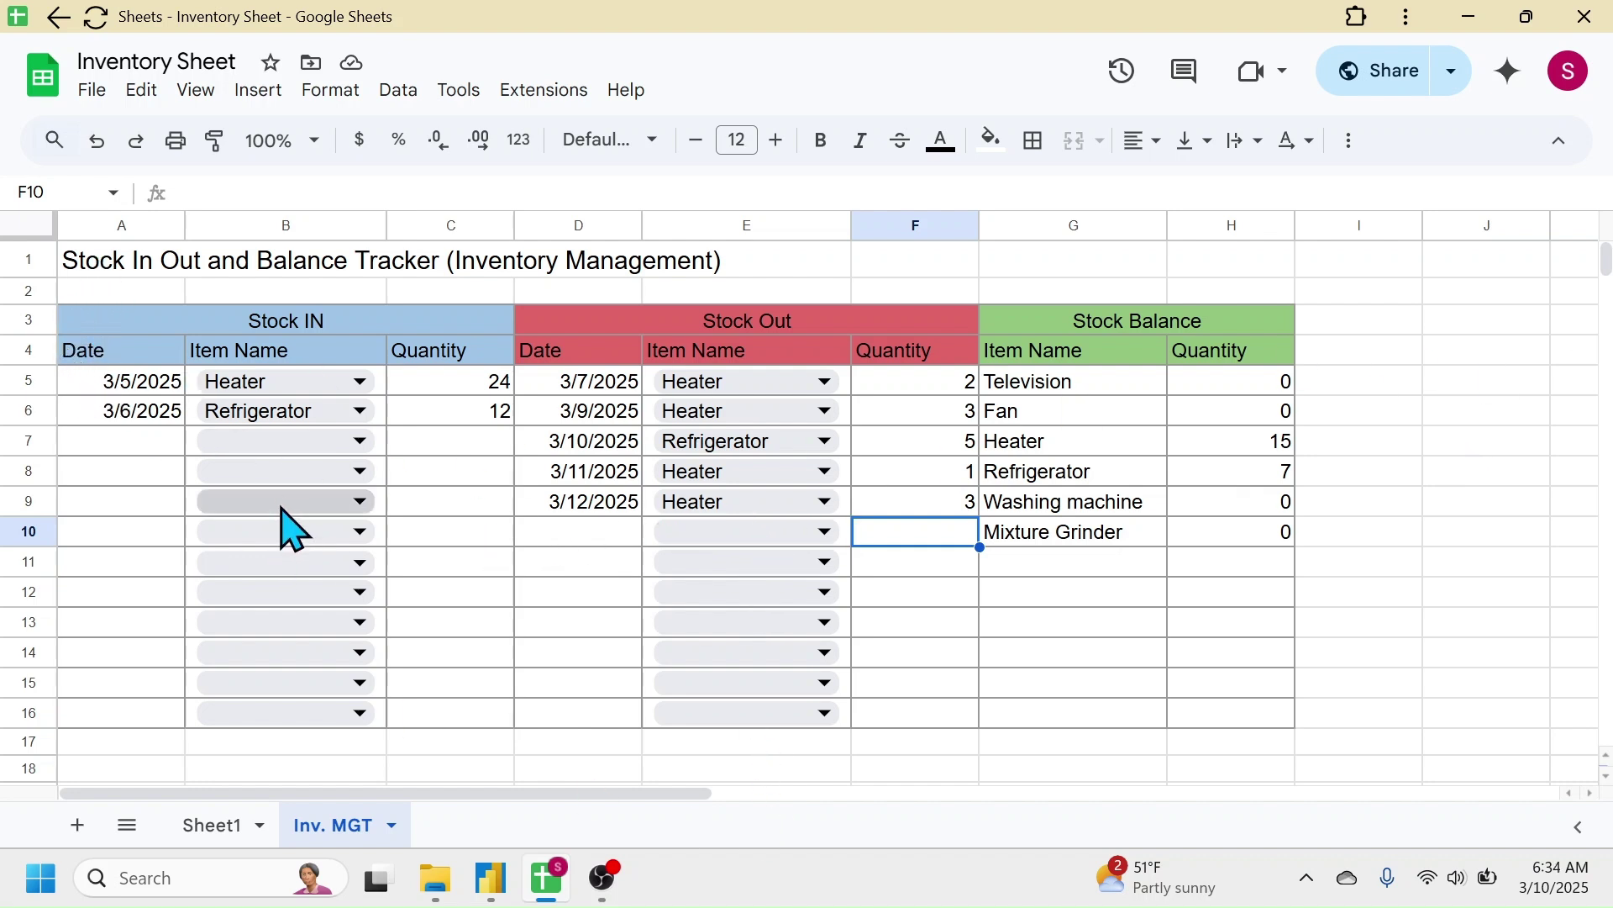
mouse_move(1606, 270)
left_mouse_down()
mouse_move(1606, 304)
mouse_move(1607, 269)
left_mouse_up()
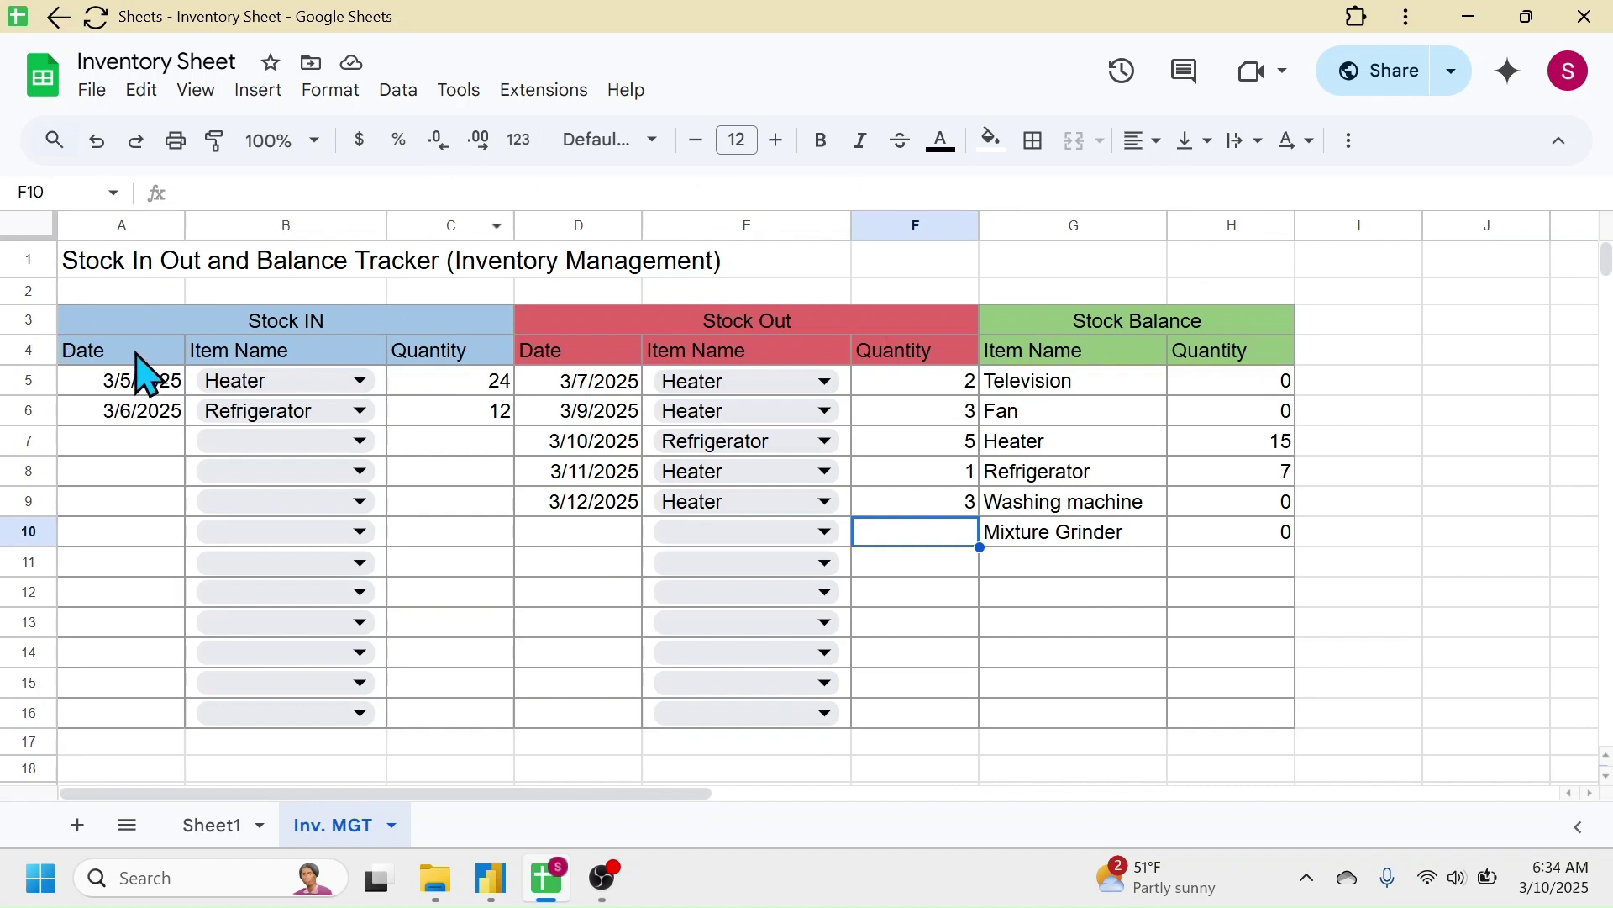
- Freeze rows 1–4 of the tracker via View > Freeze > Up to row 4
left_click(111, 353)
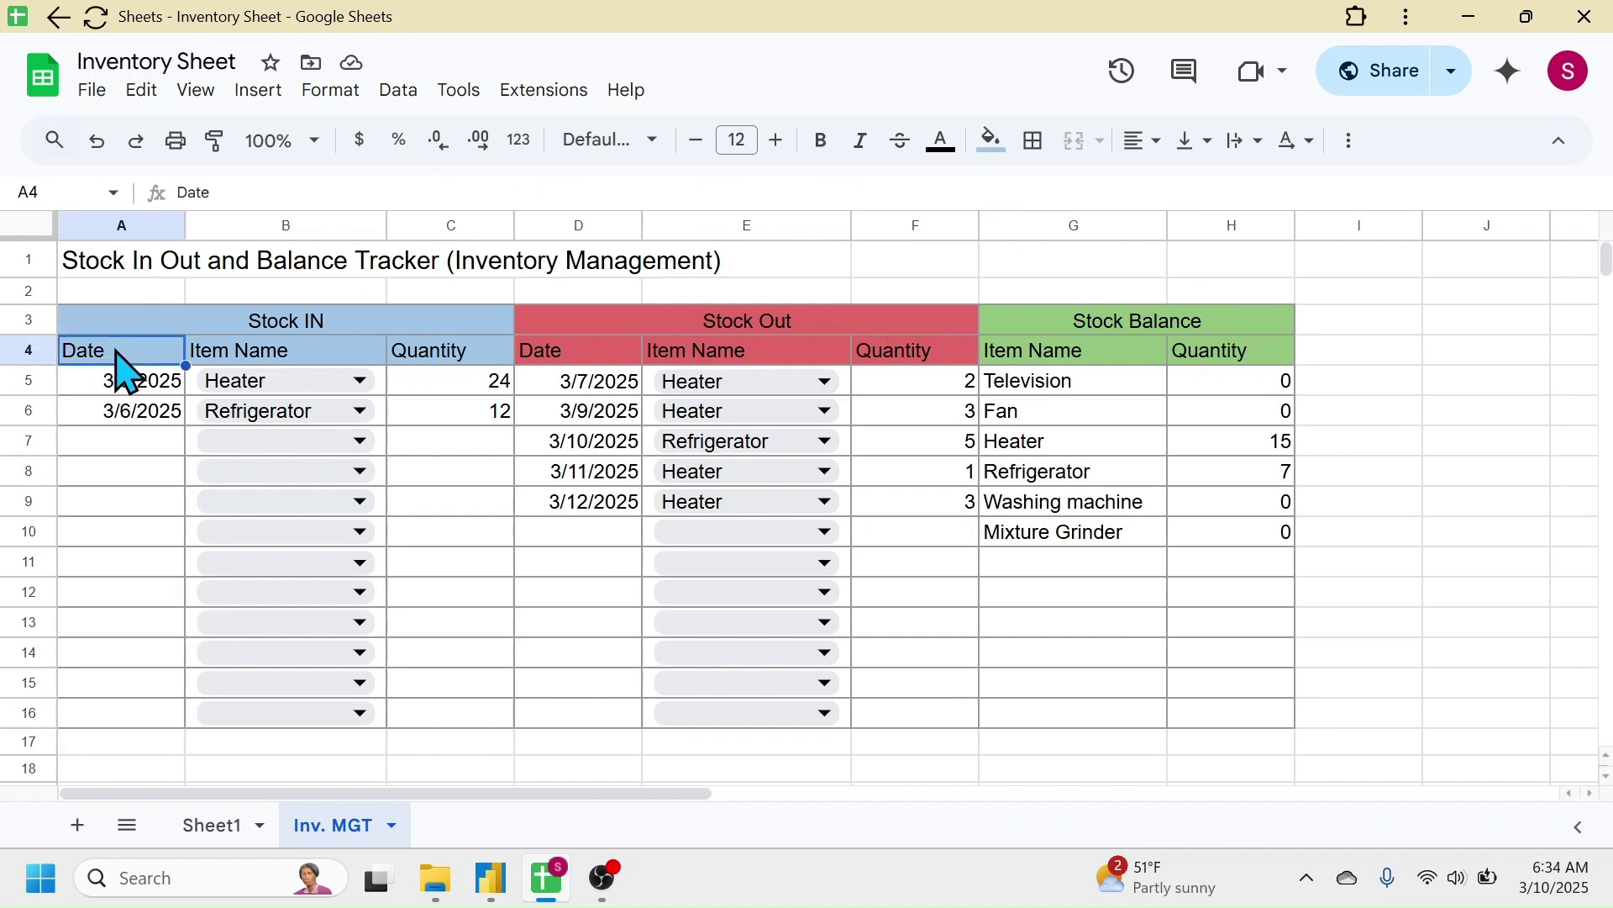
left_click(197, 92)
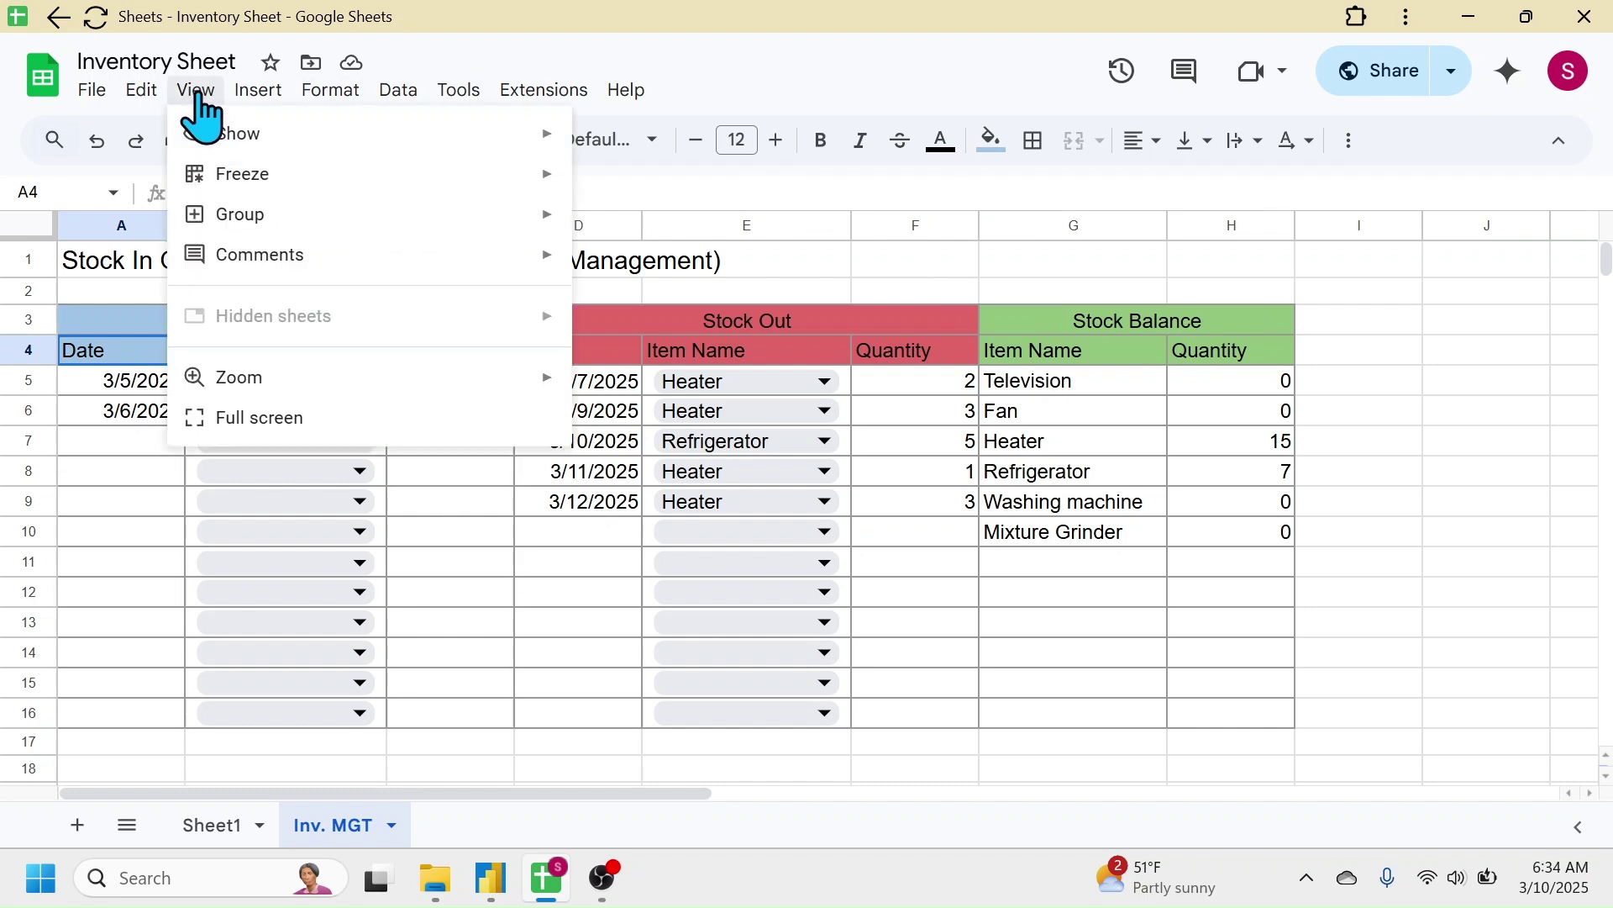
mouse_move(250, 174)
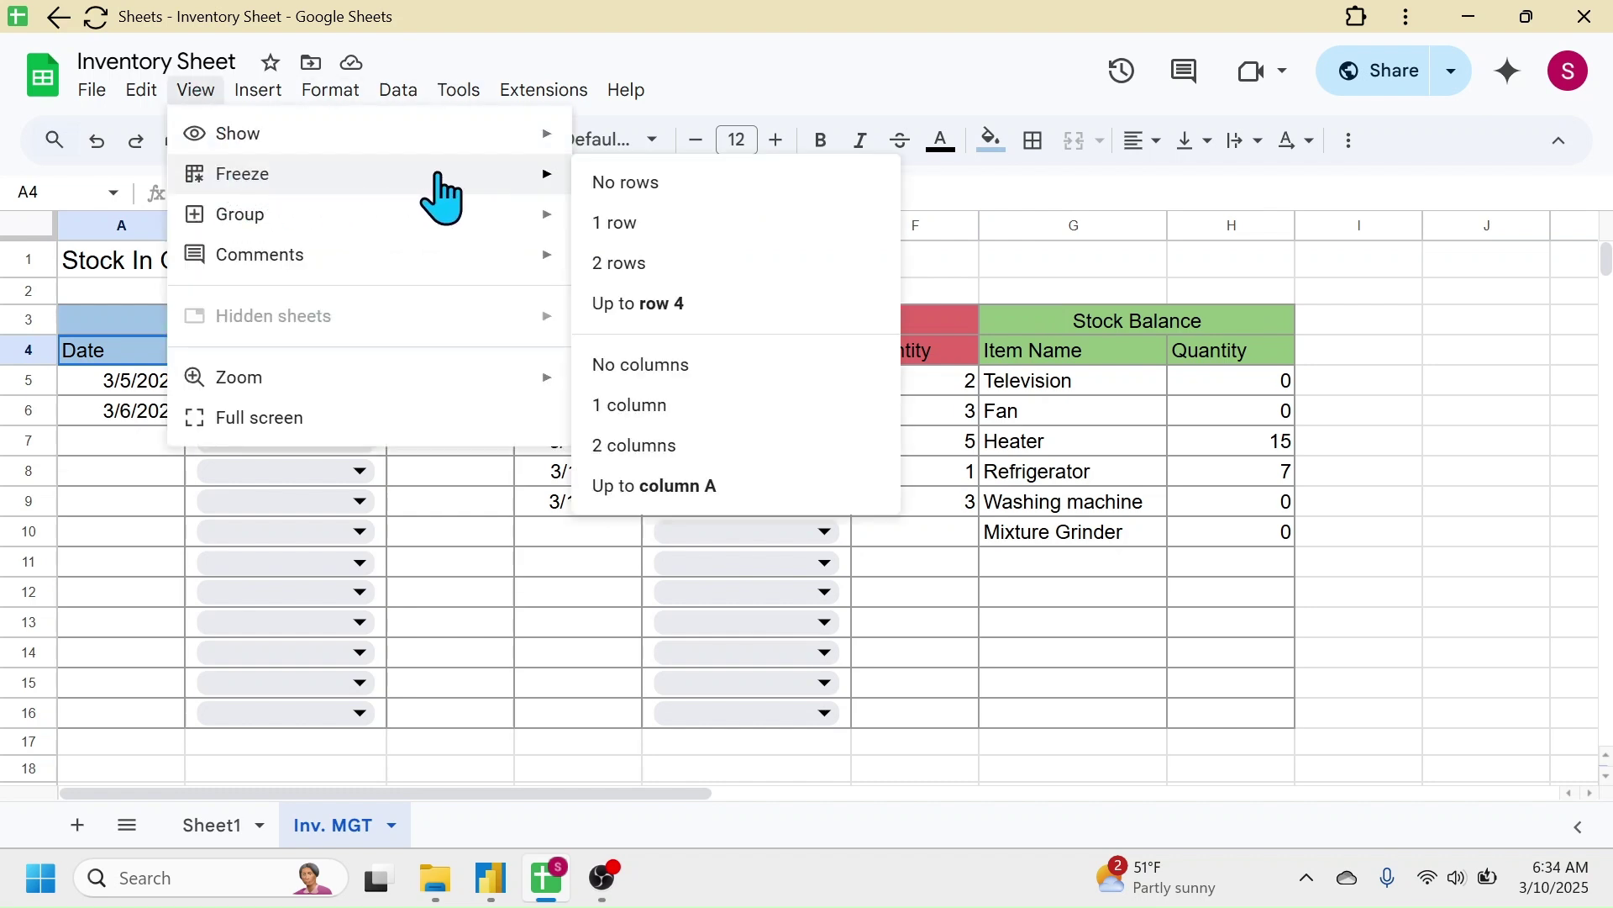
left_click(640, 307)
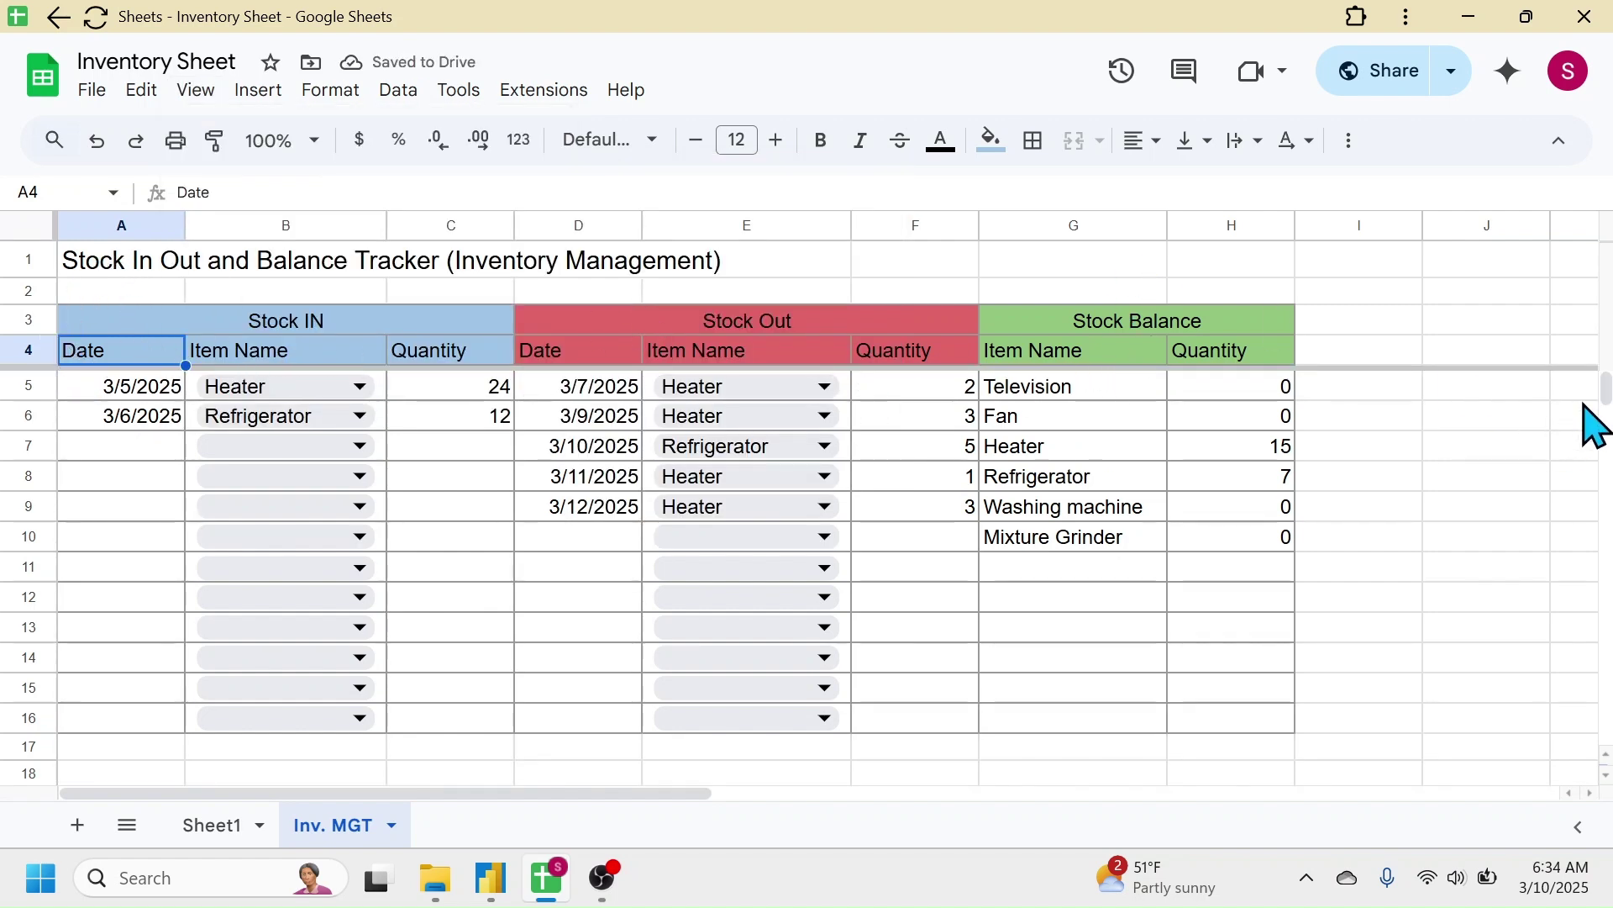
left_click_drag(1605, 408, 1605, 369)
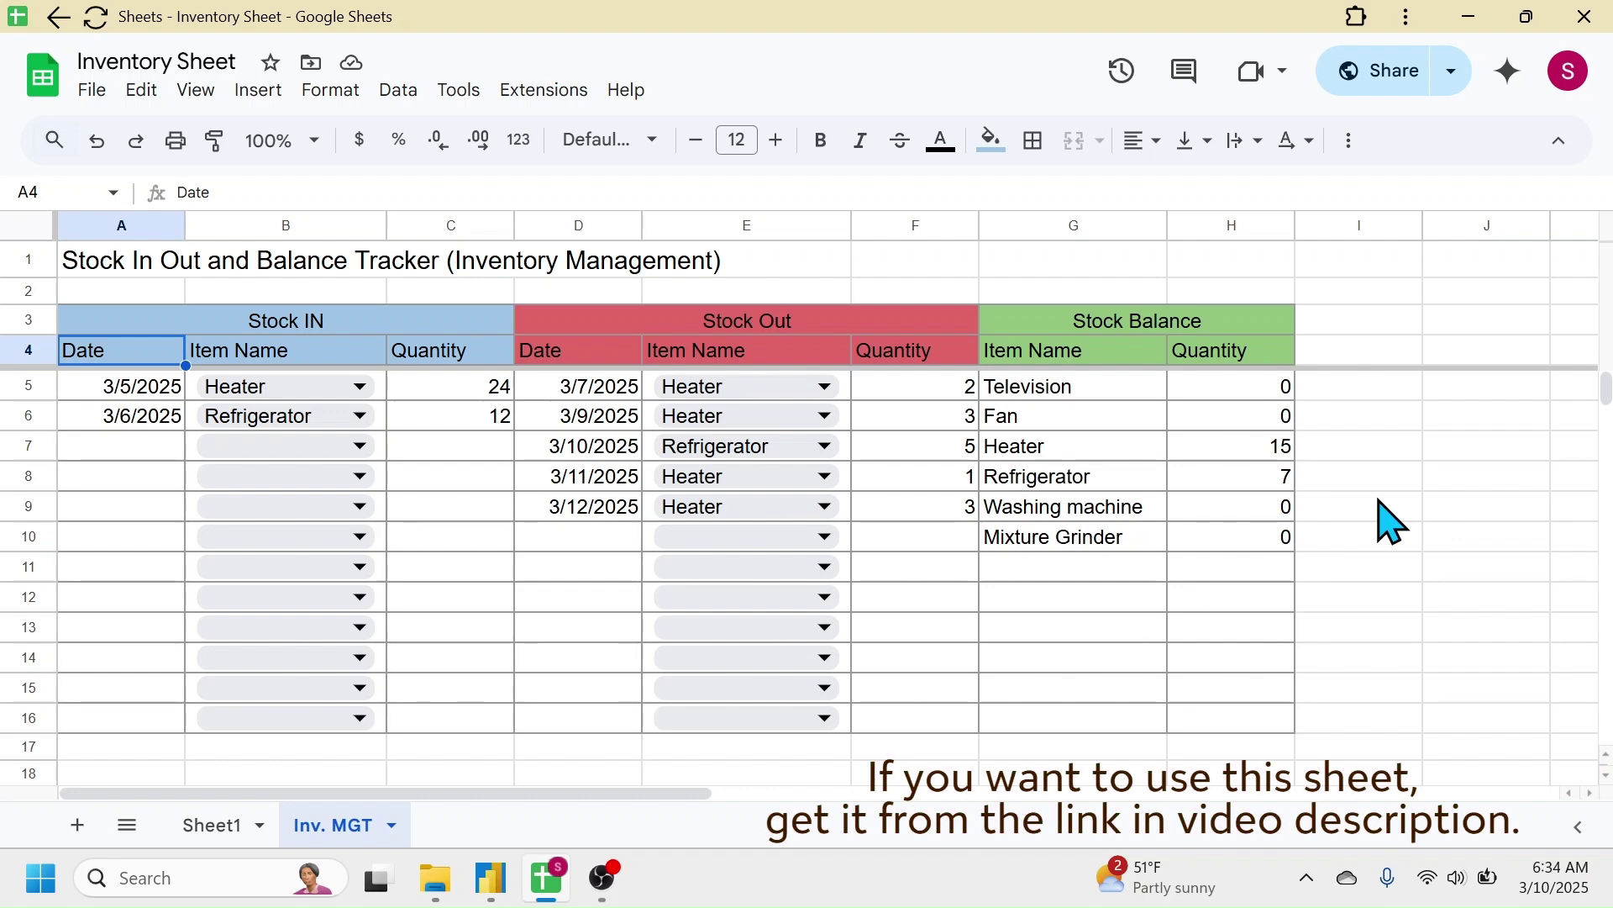